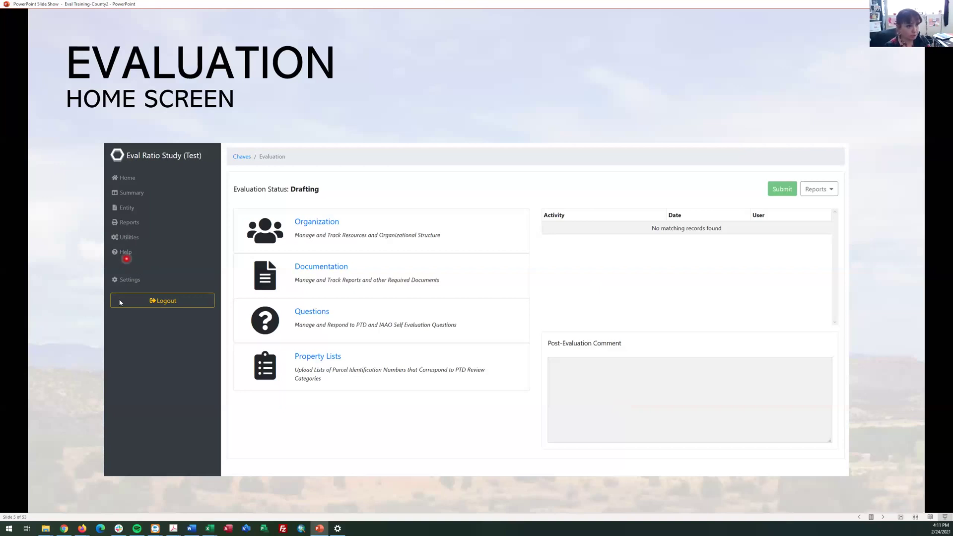
# Advance the show to slide 6, Evaluation Drafting, covering required items before submitting
pyautogui.click(884, 518)
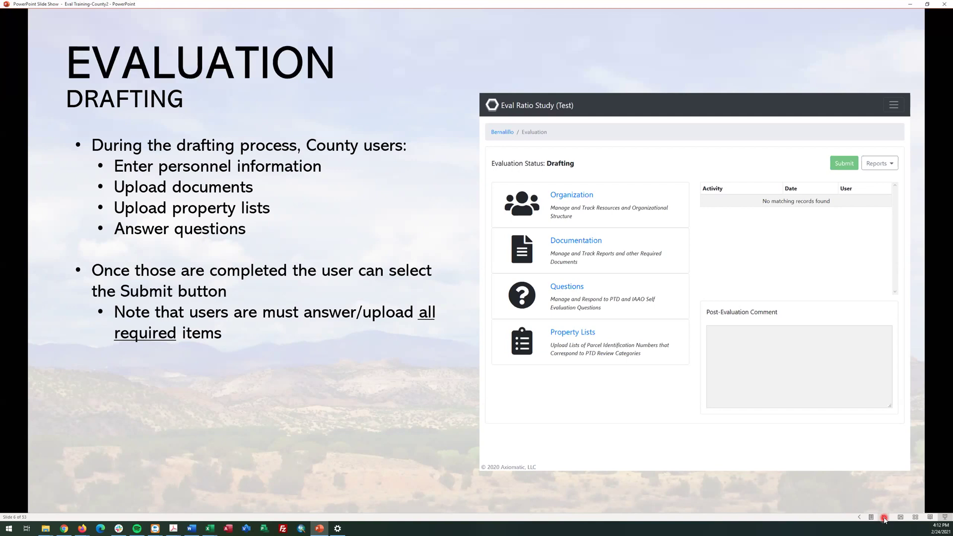
# Advance to slide 7, Evaluation – Organization, about assessor's office personnel carried forward yearly
pyautogui.click(884, 517)
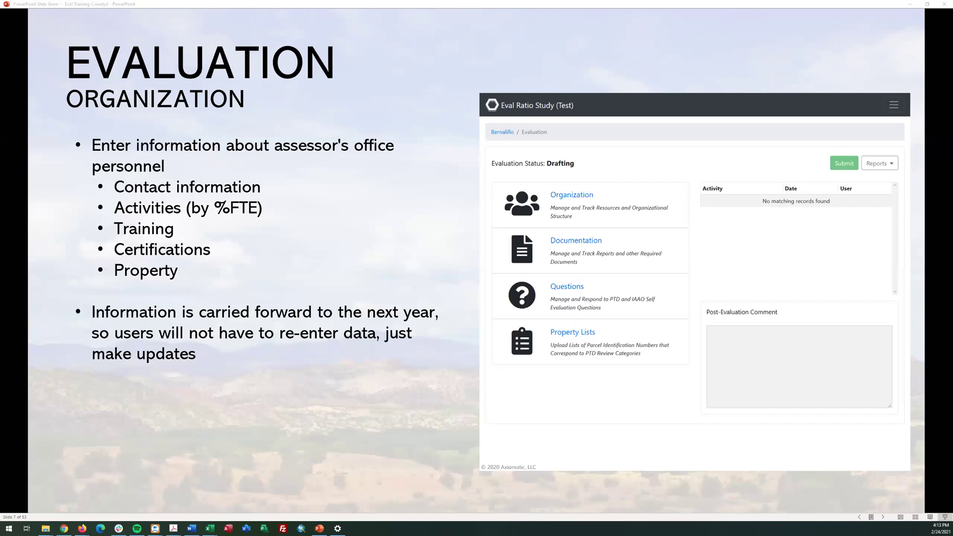
# Focus the slideshow and advance to slide 8's empty Organization personnel table
pyautogui.click(884, 518)
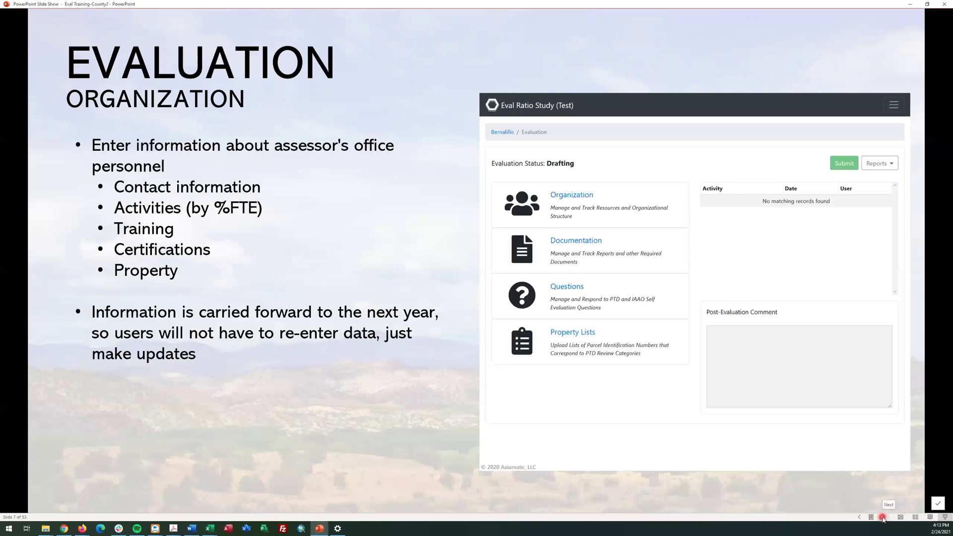
pyautogui.click(563, 196)
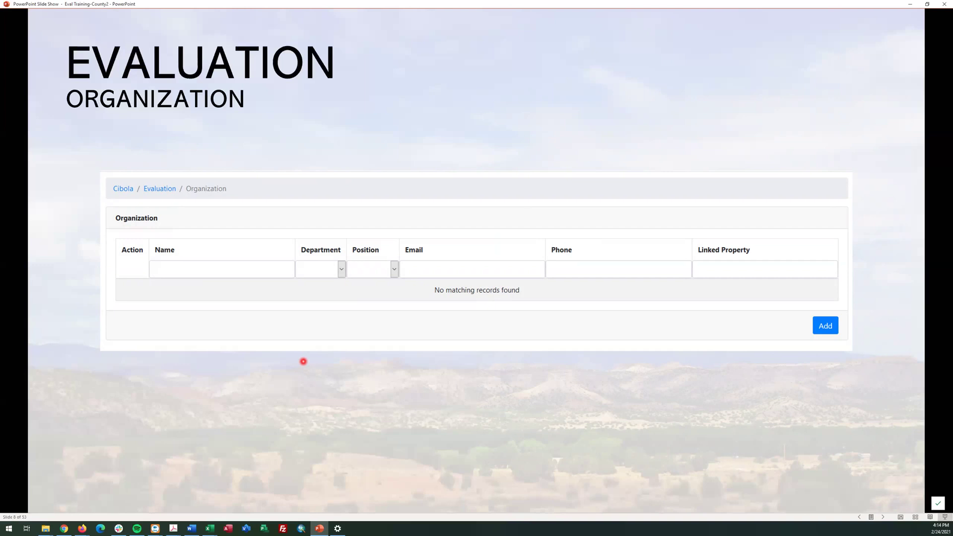
# Step through slides 9–11, past the Personnel form, to the table with one Assessing Assessor
pyautogui.press('Right')
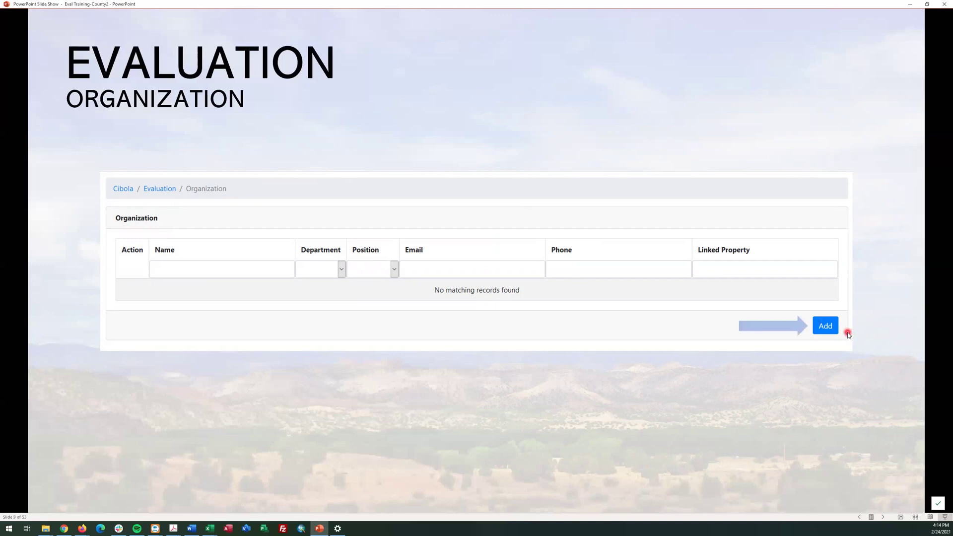
pyautogui.click(848, 334)
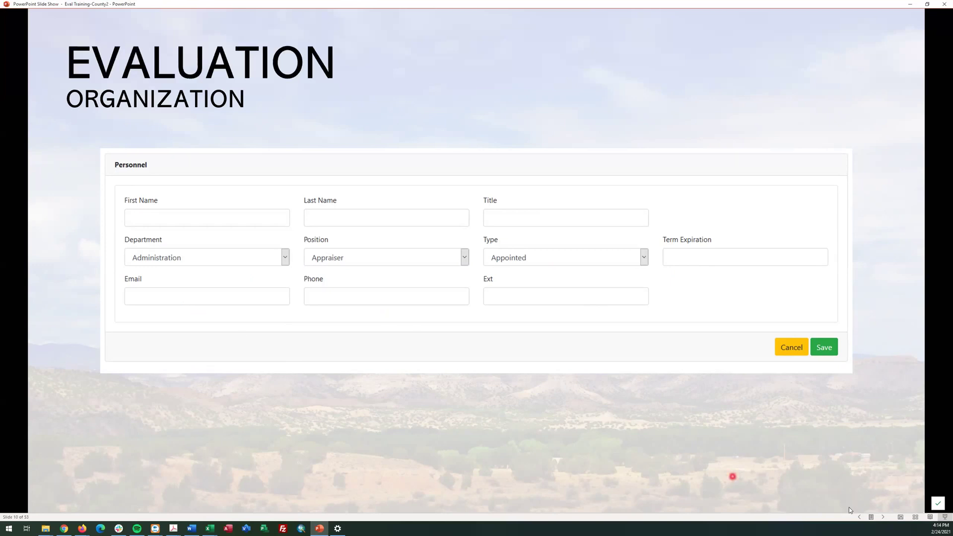
pyautogui.click(884, 517)
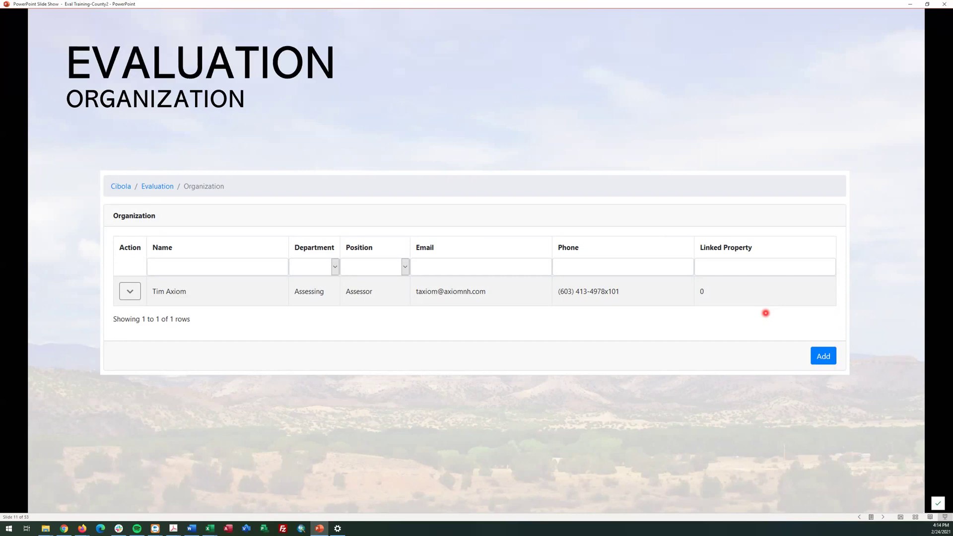
# Move through the row-actions slide to slide 13's Personnel Details with an empty Activities list
pyautogui.press('Right')
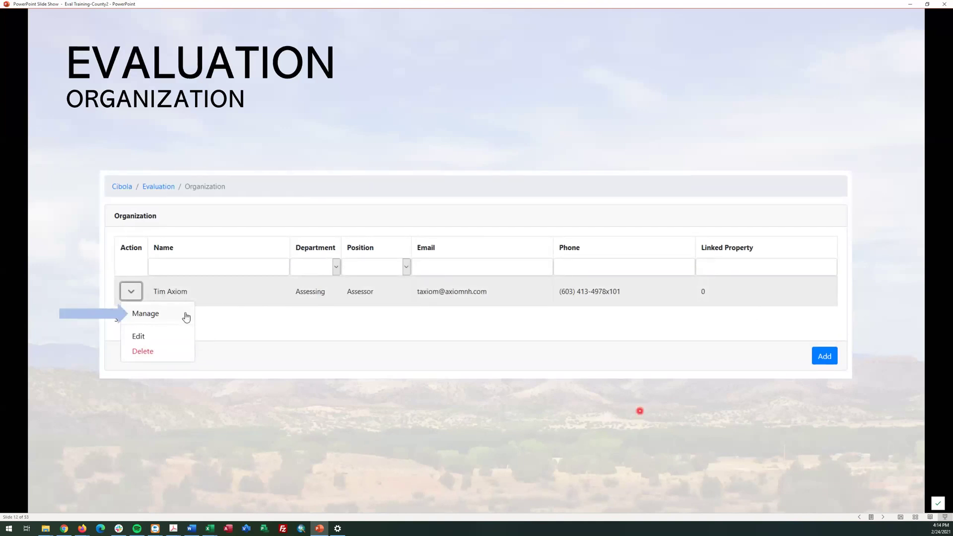
pyautogui.press('Left')
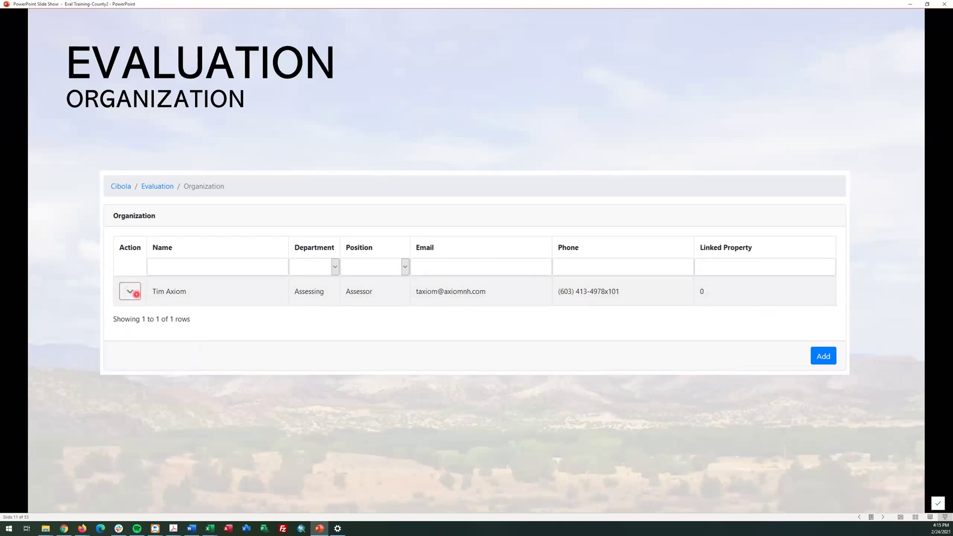
pyautogui.click(136, 294)
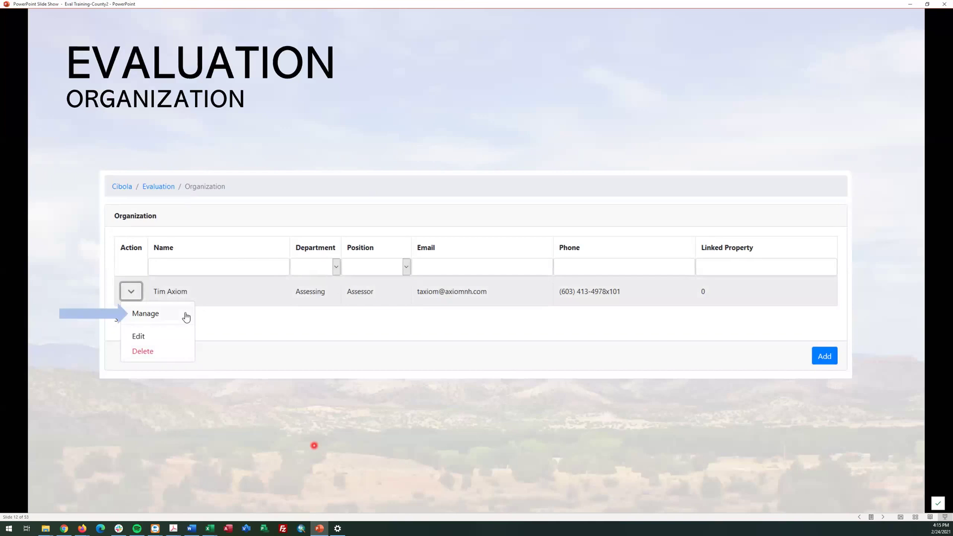
pyautogui.press('Right')
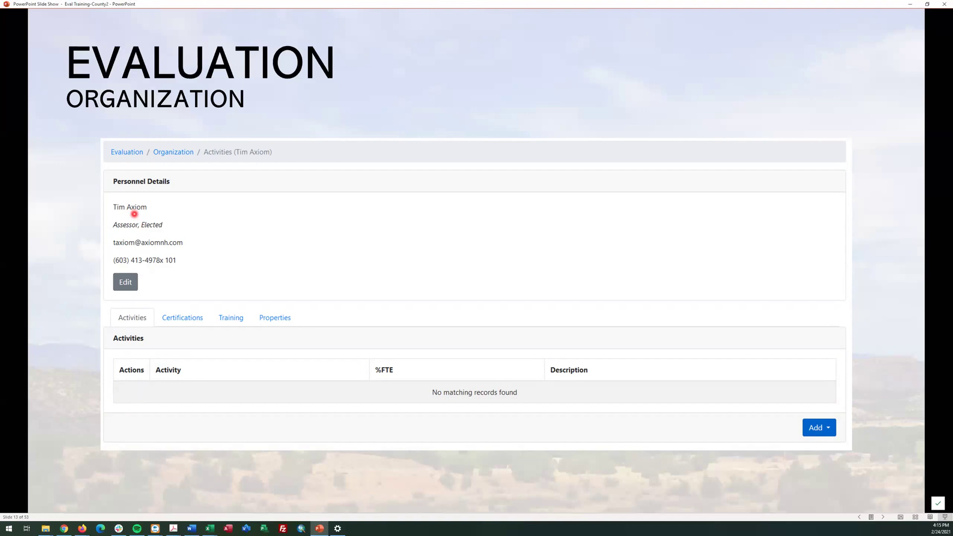
# Advance past the Activity/Certification/Training/Property add choices to the Organization-Activity form slide
pyautogui.press('Right')
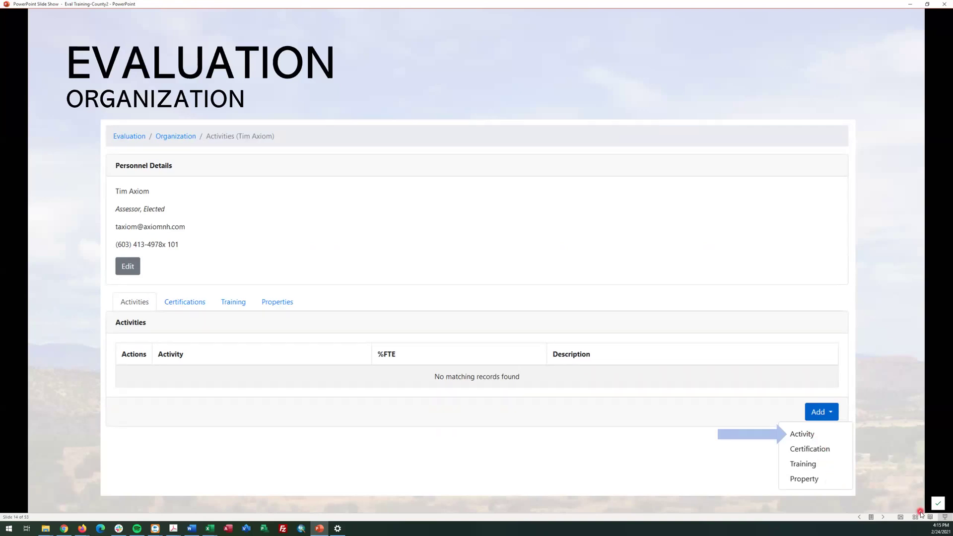
pyautogui.click(884, 520)
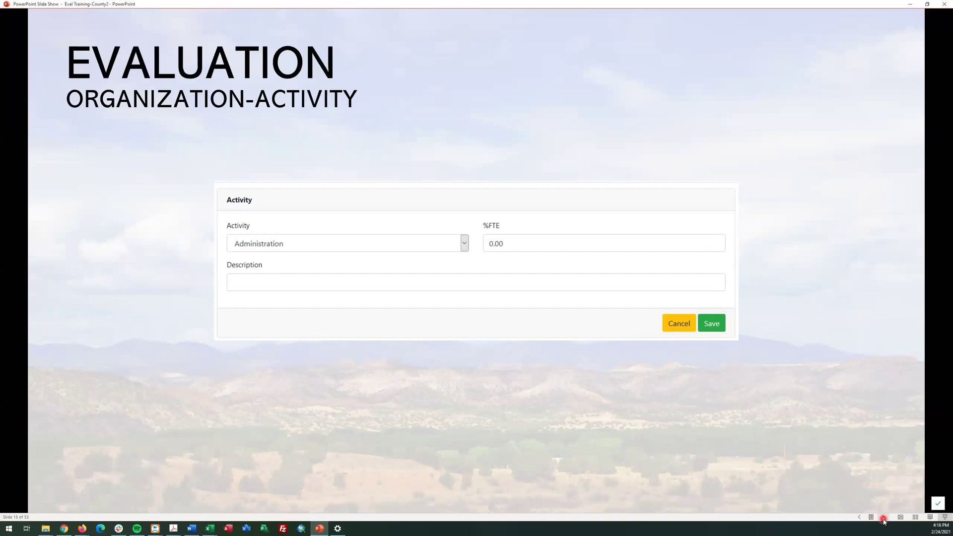
# Advance to slide 16's certification form preset to AAS and Appraisal Institute
pyautogui.keyDown('ctrl'); pyautogui.click(225, 246); pyautogui.keyUp('ctrl')
pyautogui.click(714, 323)
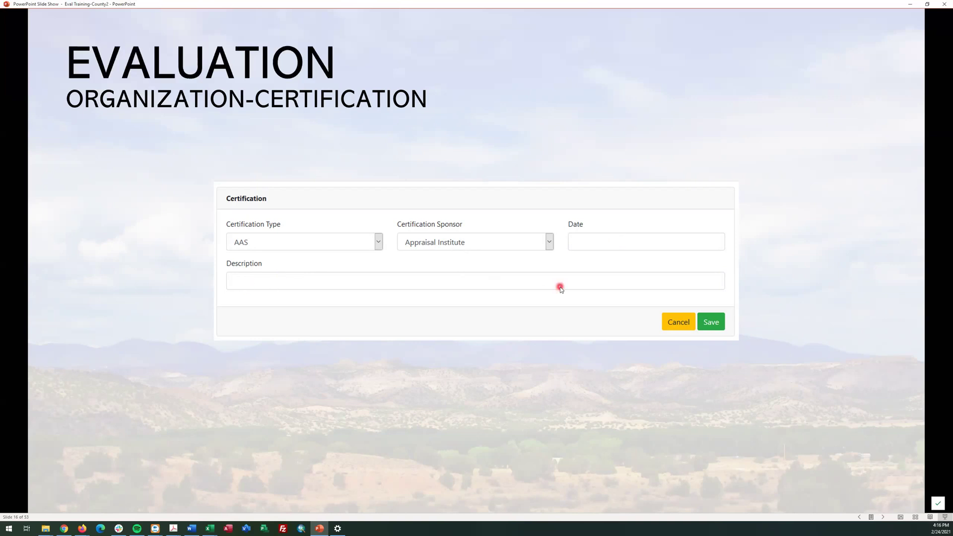
# Advance to slide 17, the Organization-Training entry form
pyautogui.click(720, 325)
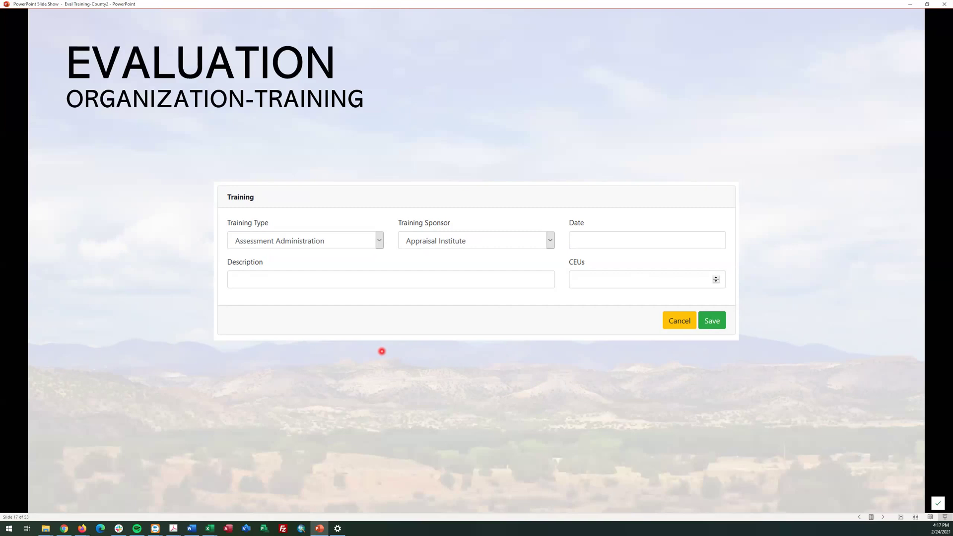
# Advance to slide 18's Organization-Properties search form set to Cibola county, link type Associated
pyautogui.click(739, 329)
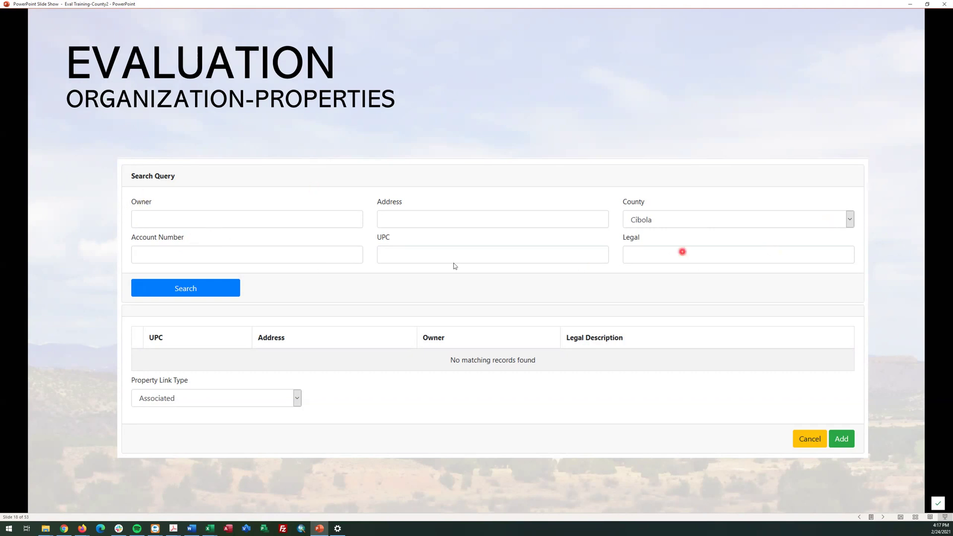
# Peek at the owner-name search results slide, then return to slide 18's empty search form
pyautogui.click(723, 420)
pyautogui.press('Left')
# Present the smith owner results, checked property row, Owned link type and Add slides, reaching the Organization Evaluation Module Training title
pyautogui.click(877, 495)
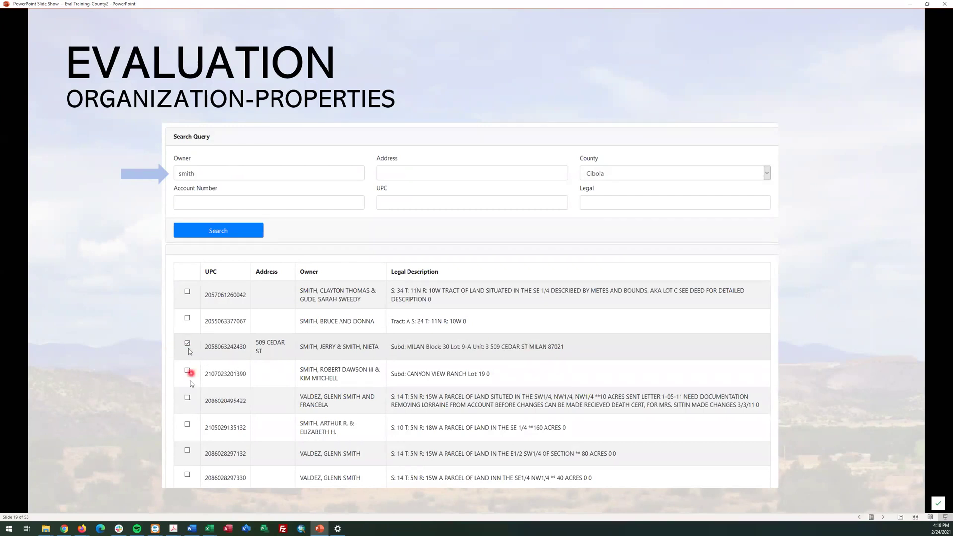
pyautogui.click(810, 369)
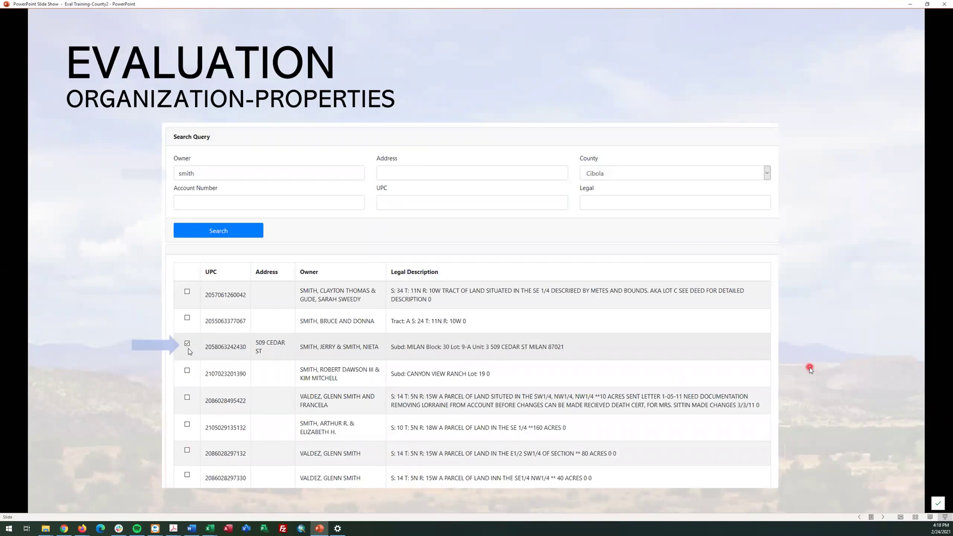
pyautogui.click(809, 367)
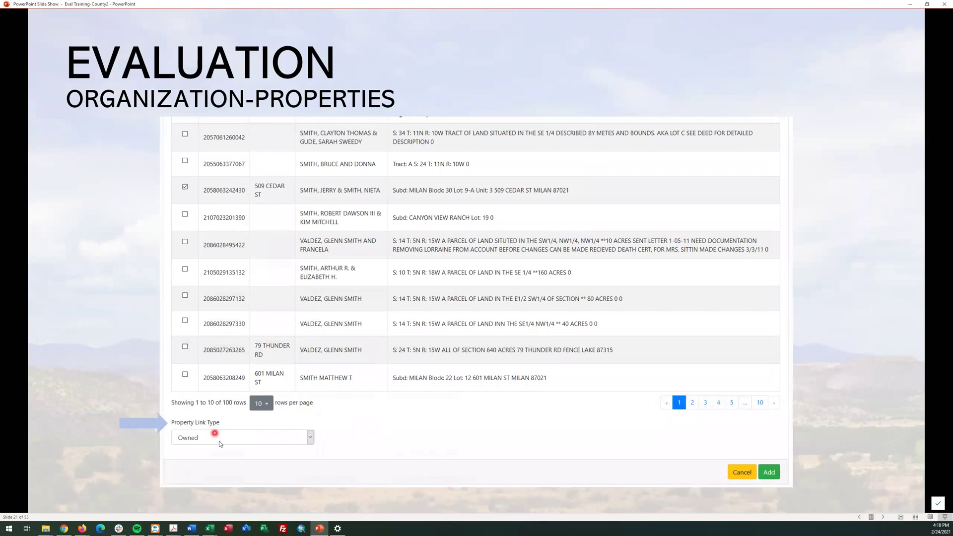
pyautogui.click(873, 417)
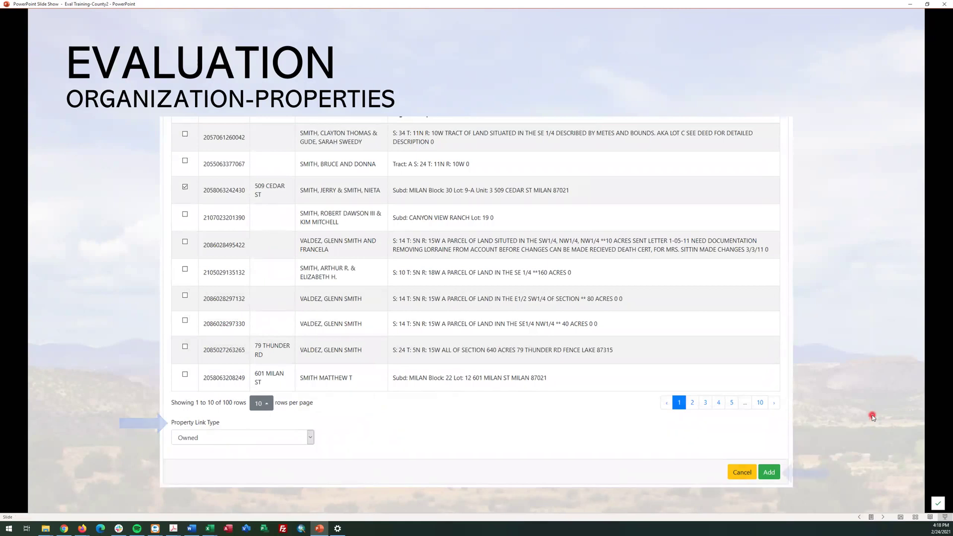
pyautogui.click(915, 476)
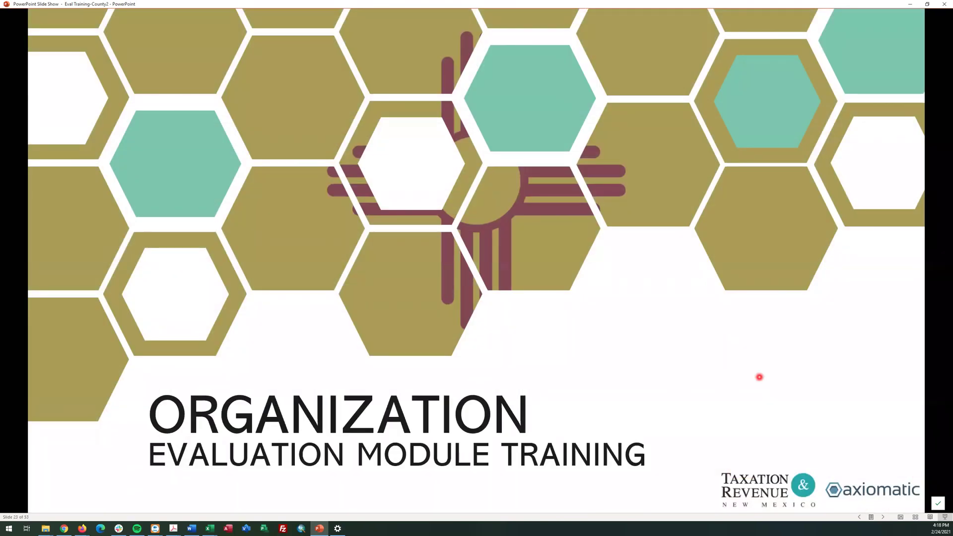
pyautogui.hotkey('alt', 'Tab')
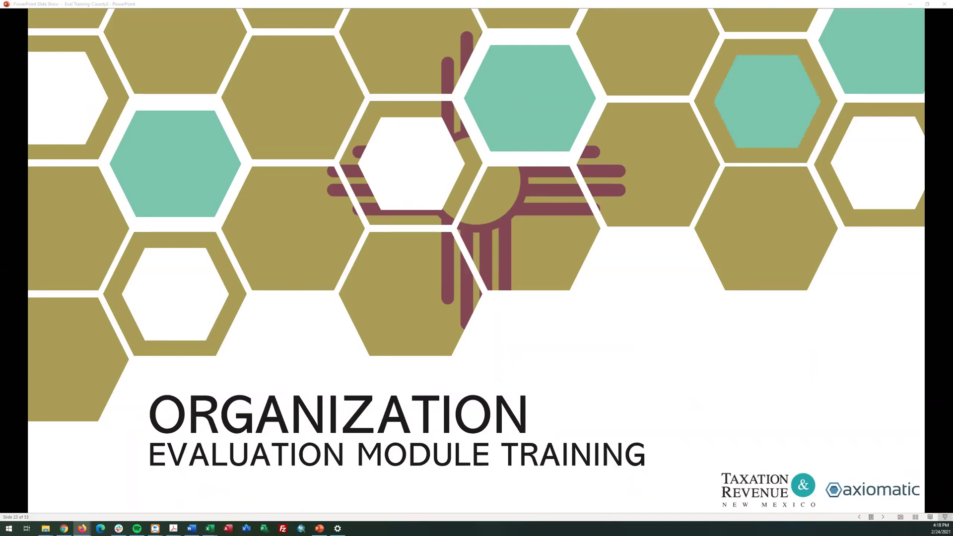
# Switch to the Eval Ratio Study (Test) site in Firefox and reload the Bernalillo 2021 Entity page
pyautogui.click(315, 273)
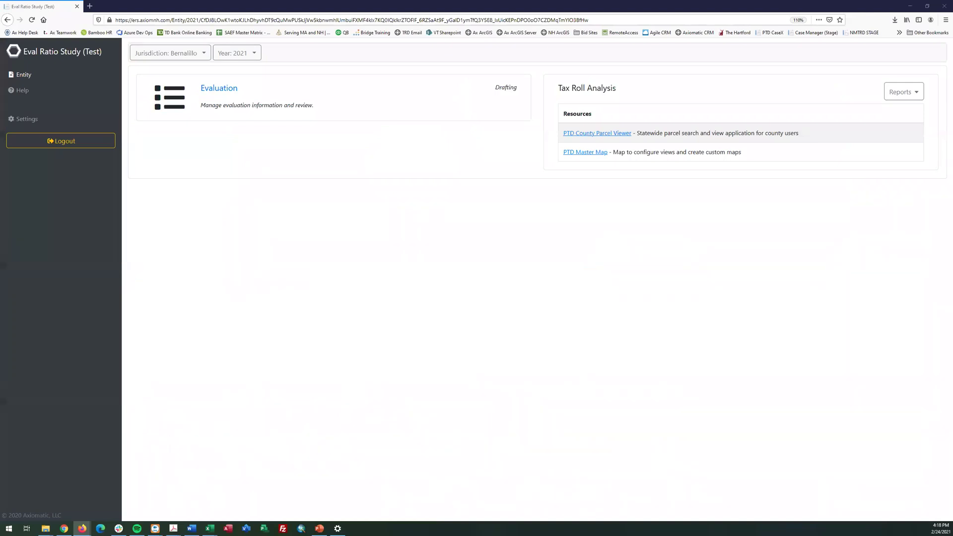
pyautogui.click(336, 145)
pyautogui.click(231, 104)
pyautogui.click(53, 82)
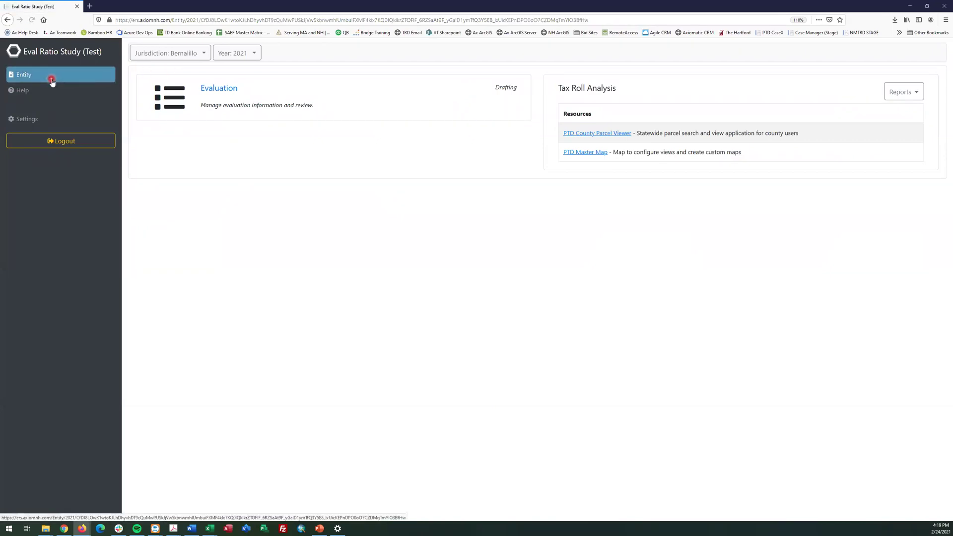
# Change the jurisdiction to Colfax, then reopen and close the list without changing it
pyautogui.click(203, 53)
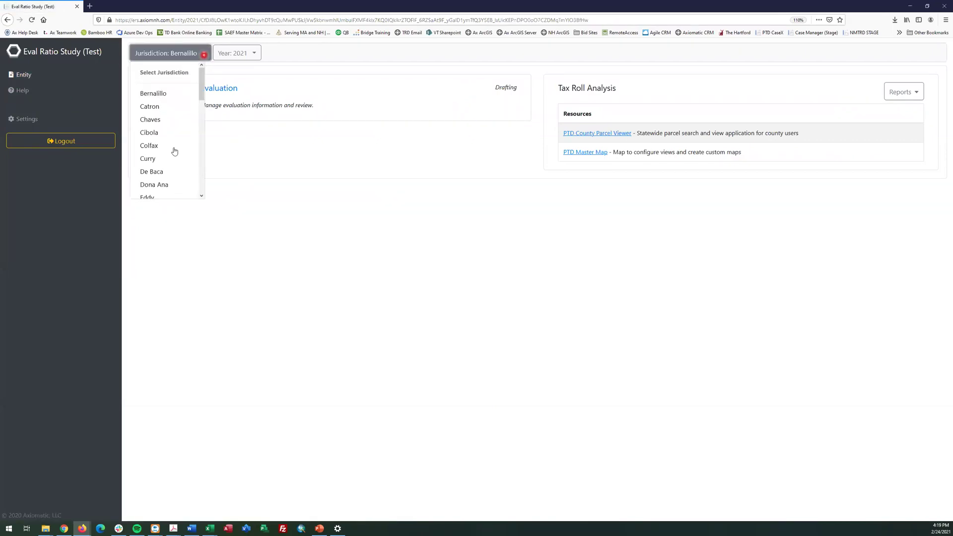
pyautogui.click(171, 149)
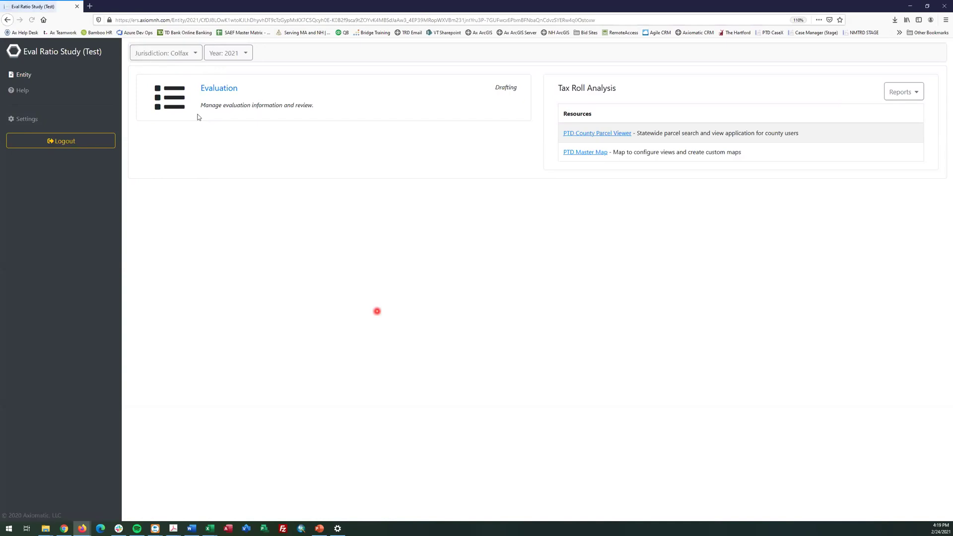
pyautogui.click(184, 53)
pyautogui.click(382, 243)
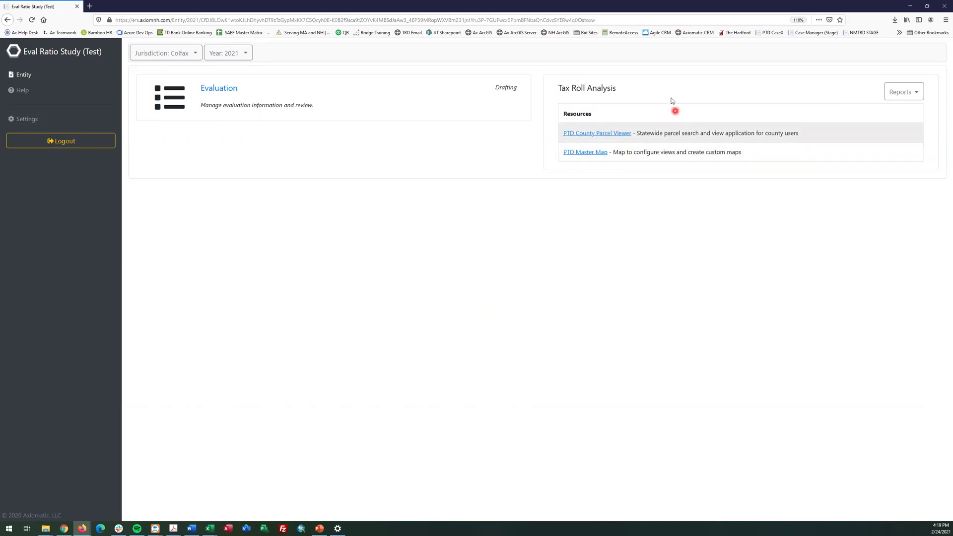
# Open the PTD County Parcel Viewer in a new tab and return to the Eval Ratio Study tab
pyautogui.click(612, 134)
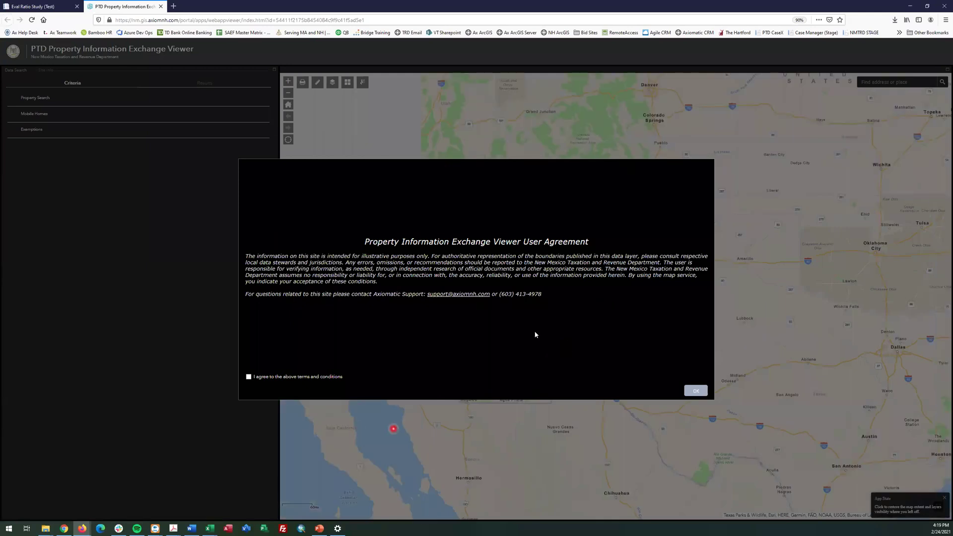
pyautogui.click(17, 4)
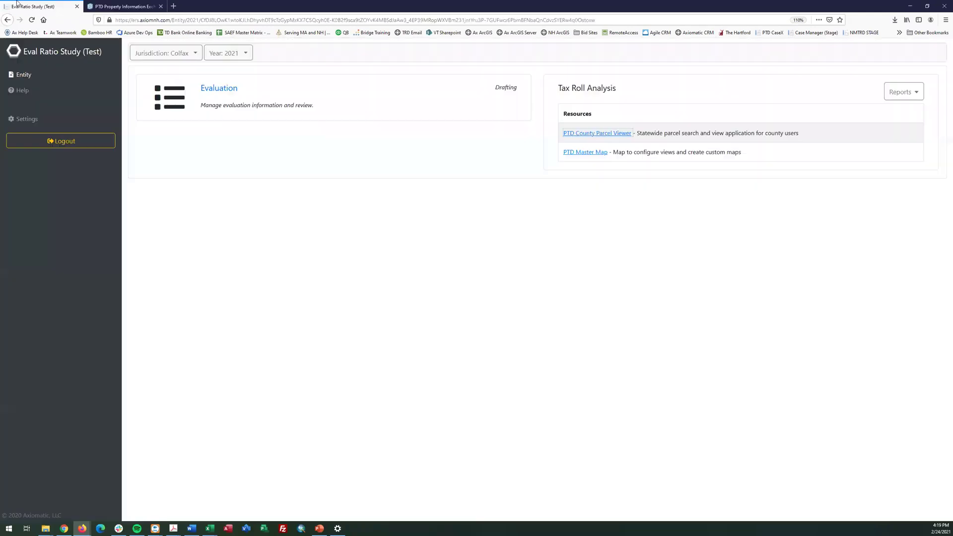
pyautogui.click(328, 369)
# Open the Freshdesk County Users help articles, scroll through them, and return to the Eval Ratio Study tab
pyautogui.click(40, 98)
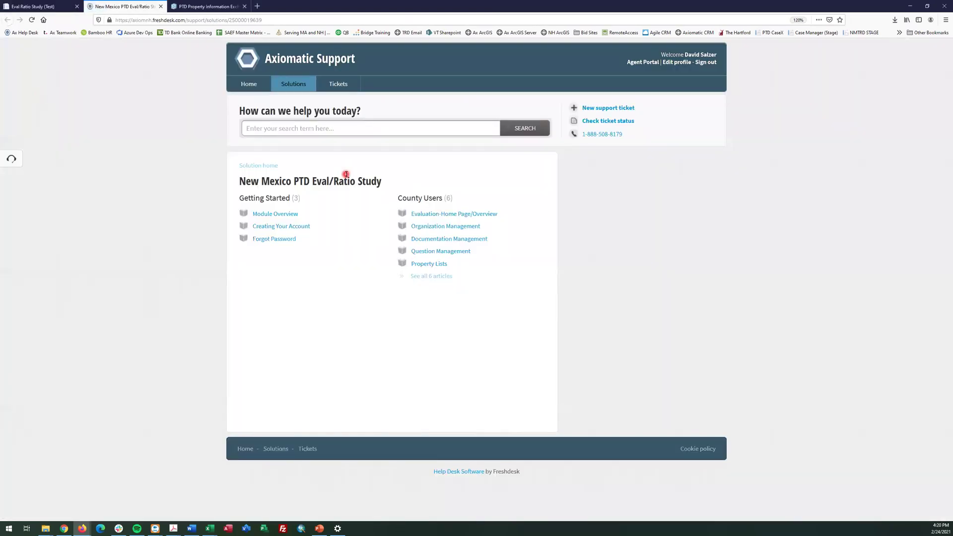
pyautogui.click(434, 203)
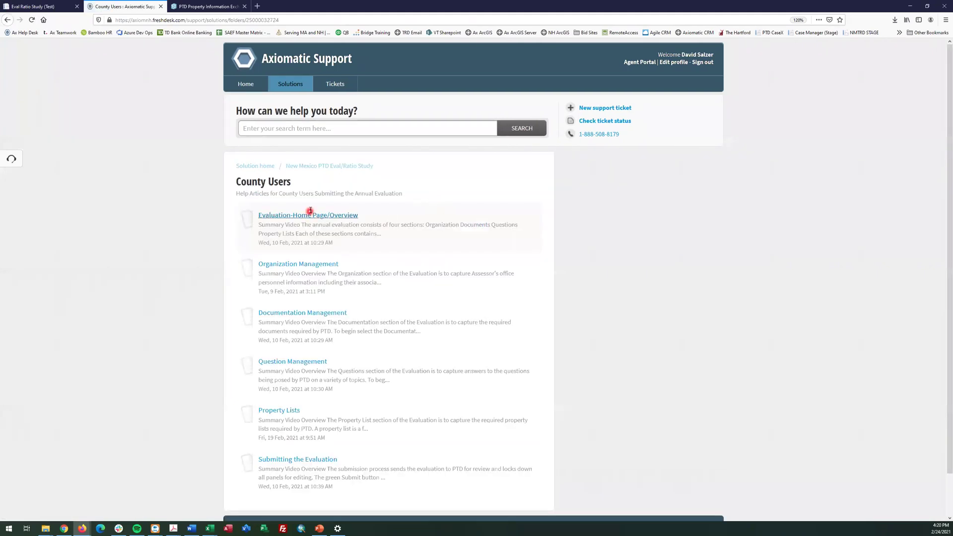
pyautogui.scroll(-2, 298, 380)
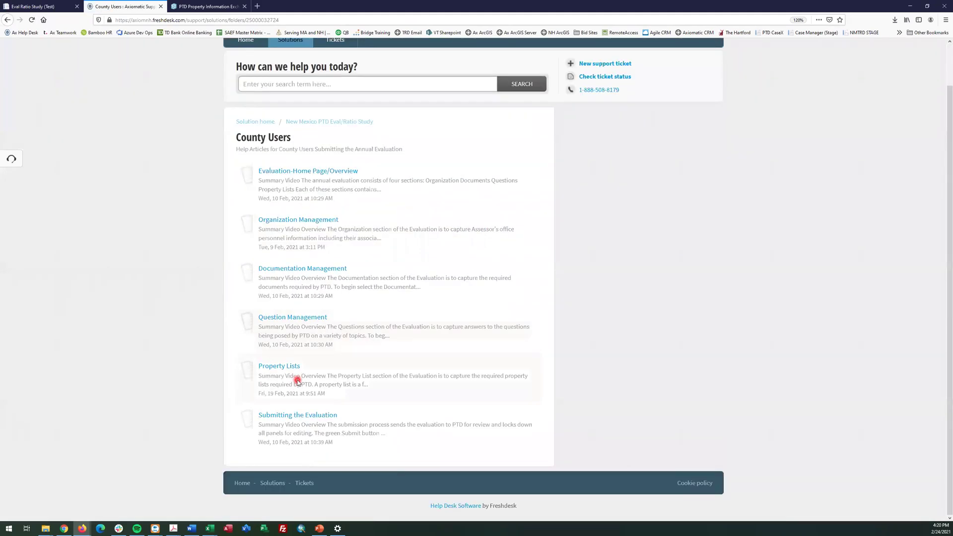
pyautogui.click(65, 5)
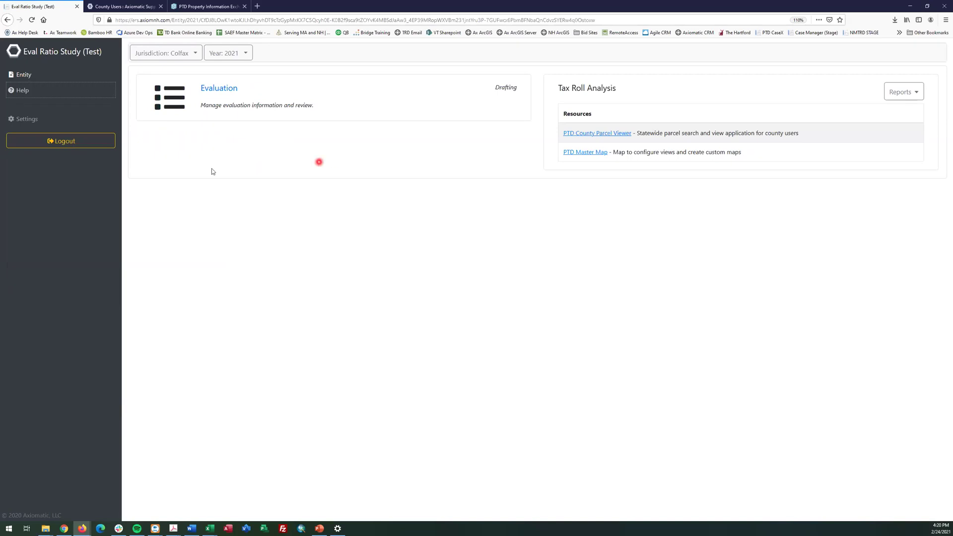
# Open the Colfax 2021 Evaluation from the Entity page
pyautogui.click(219, 90)
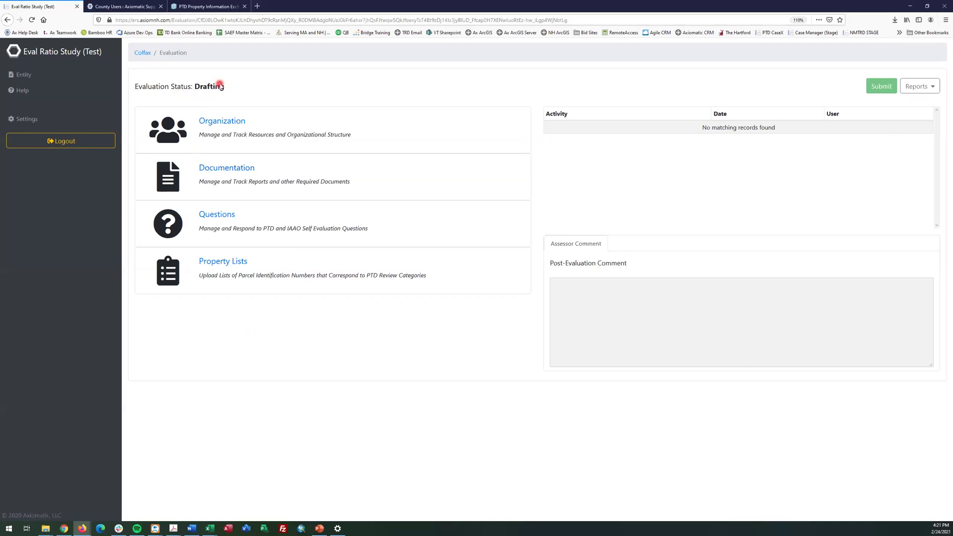
# Try submitting, check the empty Reports list, then open the evaluation's Organization section
pyautogui.click(878, 90)
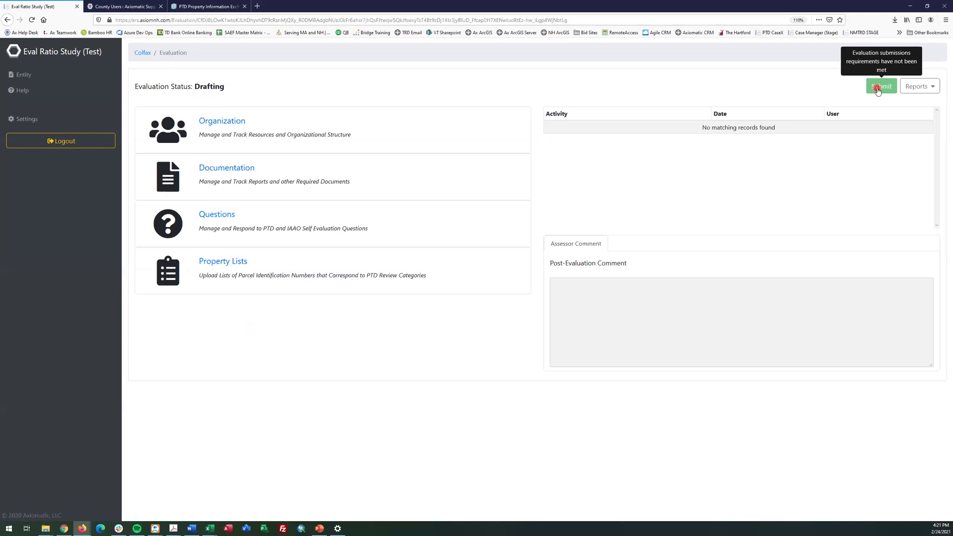
pyautogui.click(913, 89)
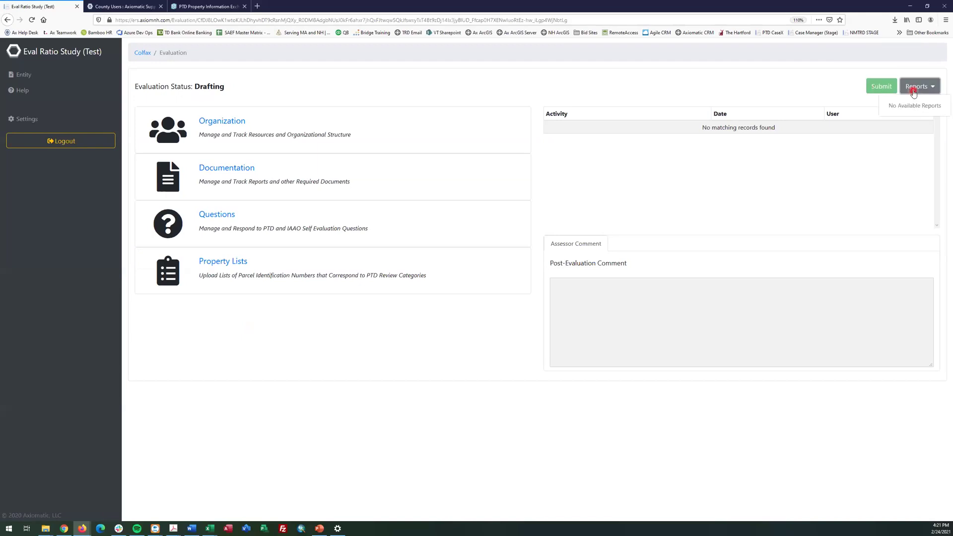
pyautogui.click(803, 88)
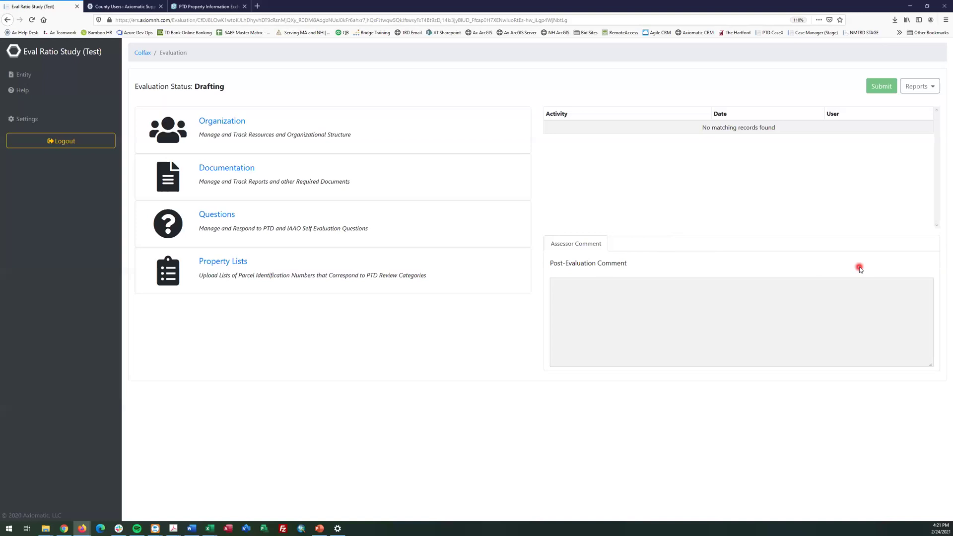
pyautogui.click(234, 121)
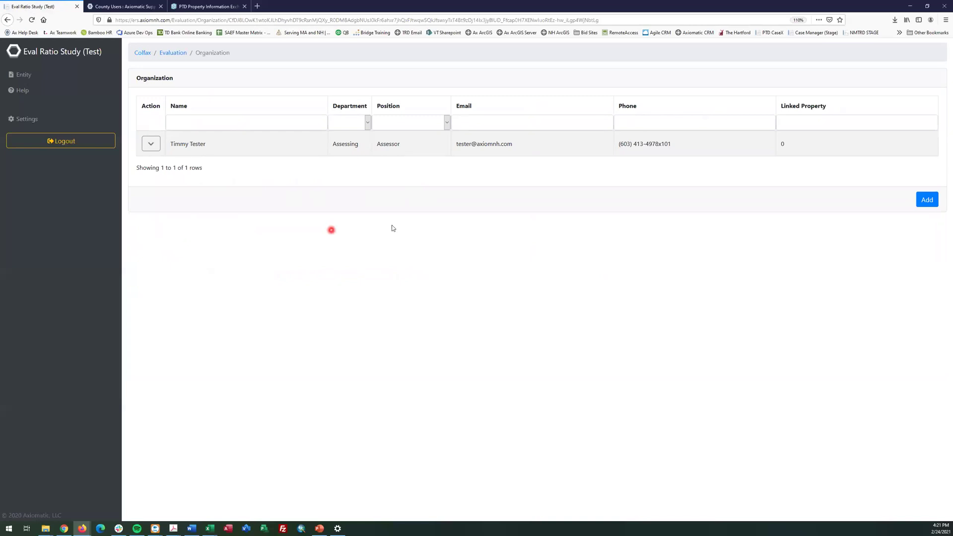
# Add a new person to the organization and enter their first and last name
pyautogui.click(924, 201)
pyautogui.click(200, 100)
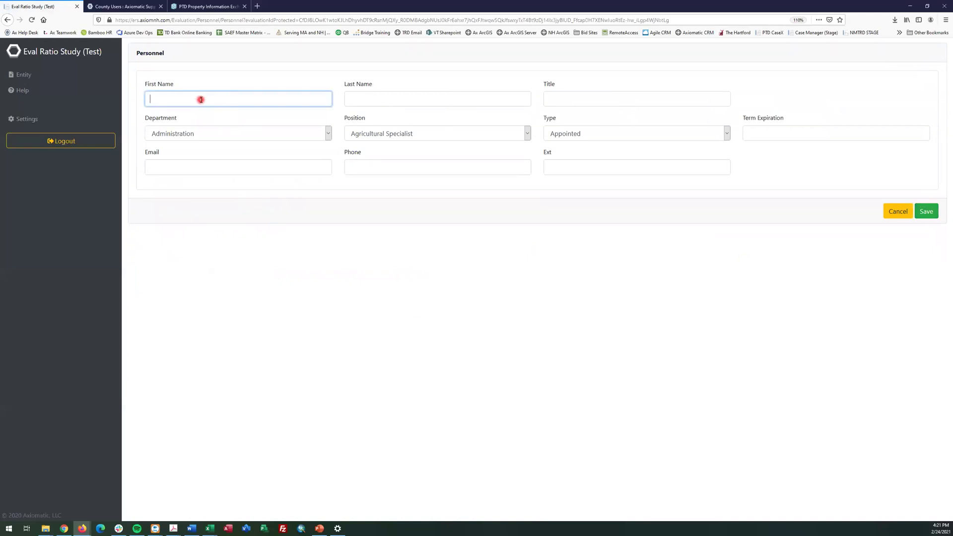
pyautogui.write('Timmy')
pyautogui.press('Tab')
pyautogui.write('Testingto')
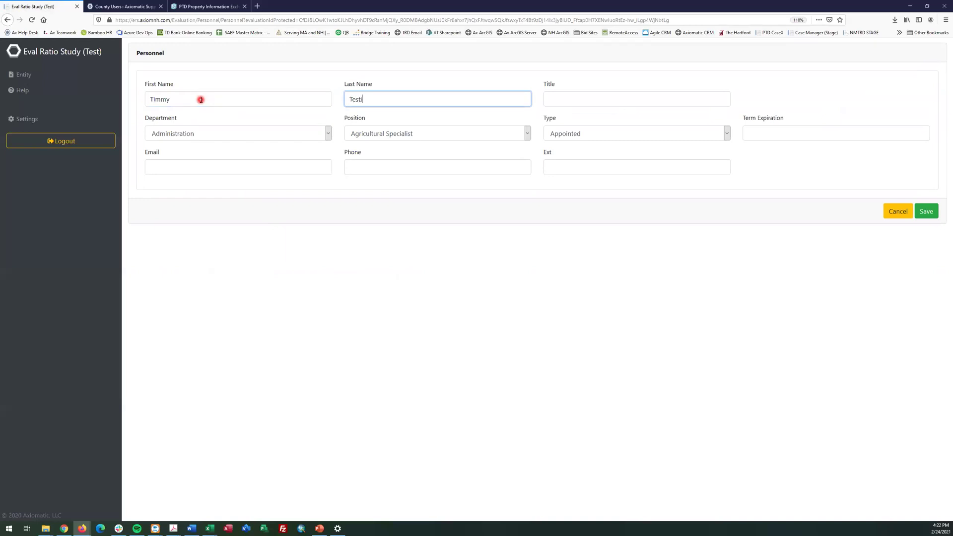
pyautogui.press('Tab')
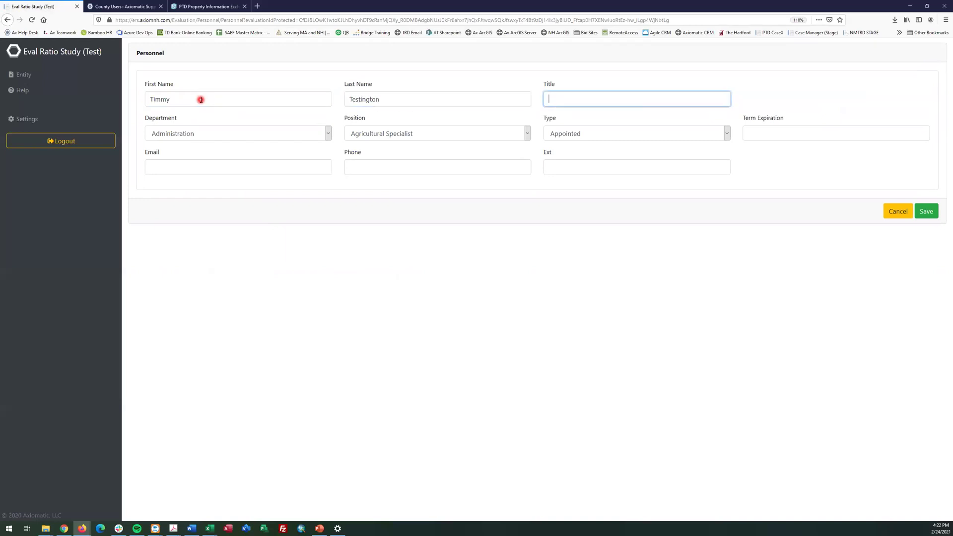
# Set department Assessing, position Chief Deputy Assessor, and personnel type Employee
pyautogui.click(195, 134)
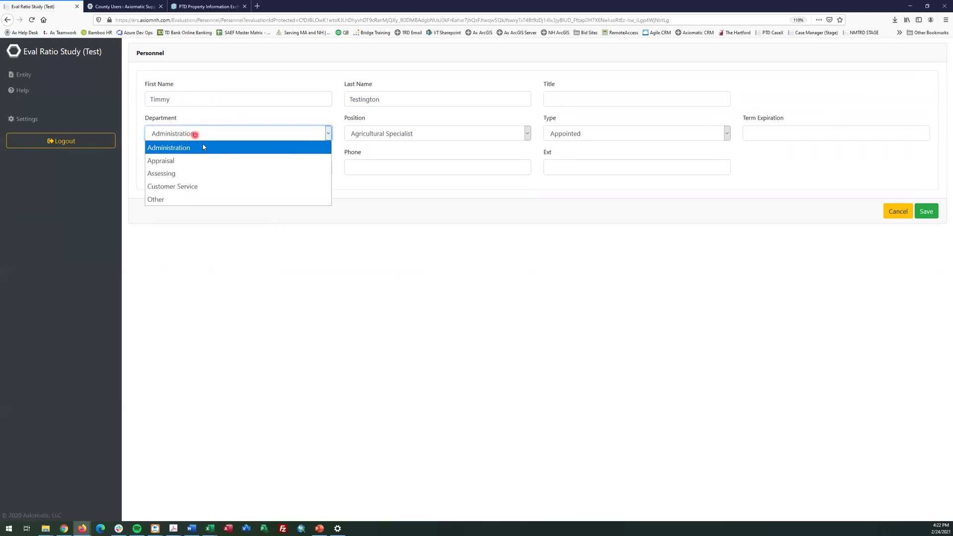
pyautogui.click(200, 171)
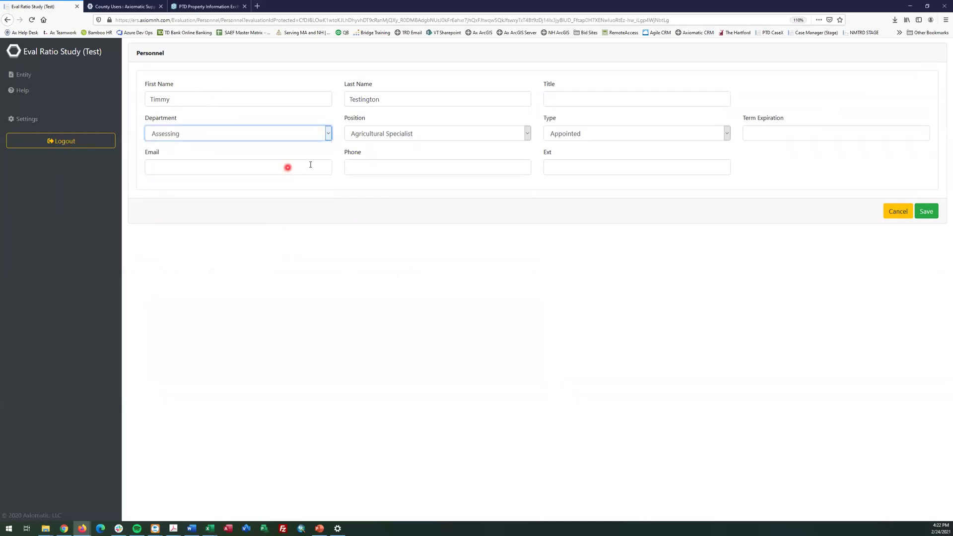
pyautogui.click(381, 136)
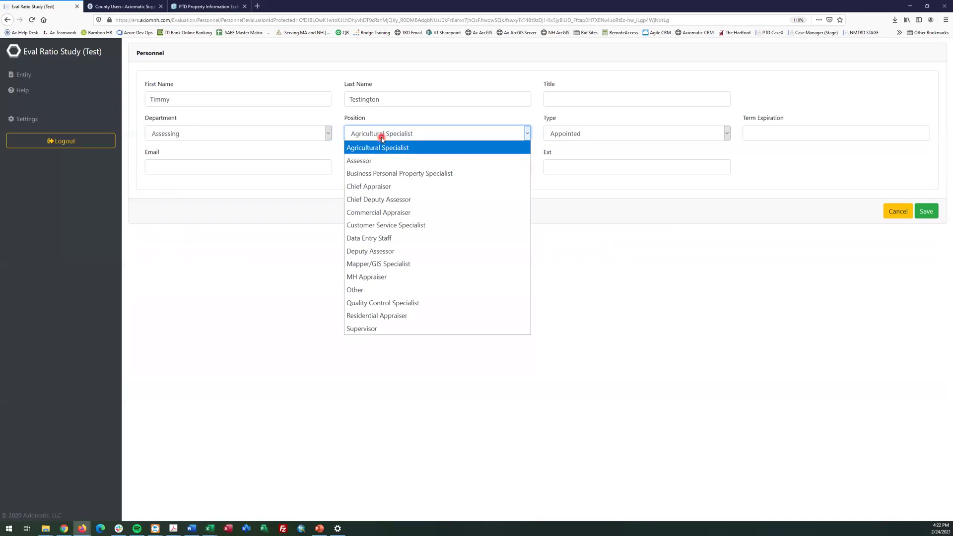
pyautogui.click(411, 198)
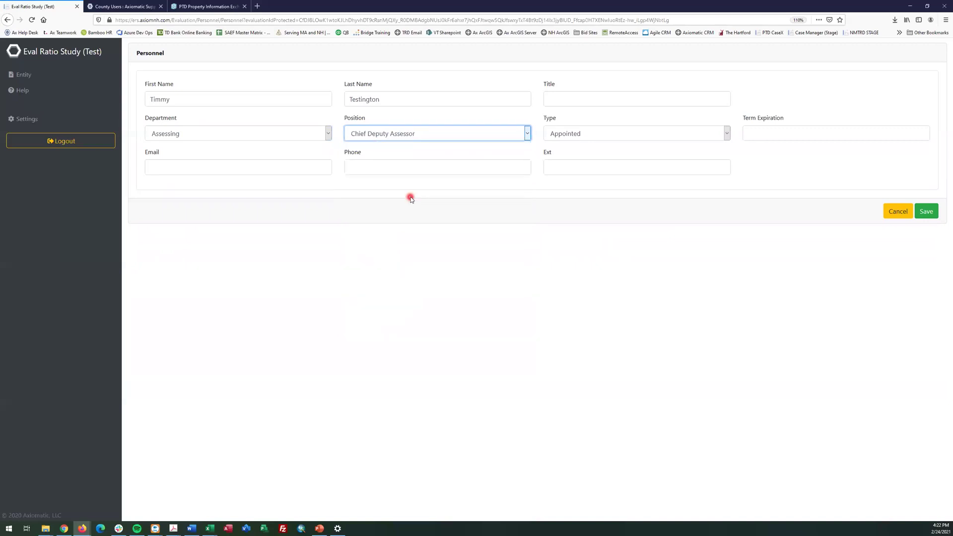
pyautogui.click(593, 135)
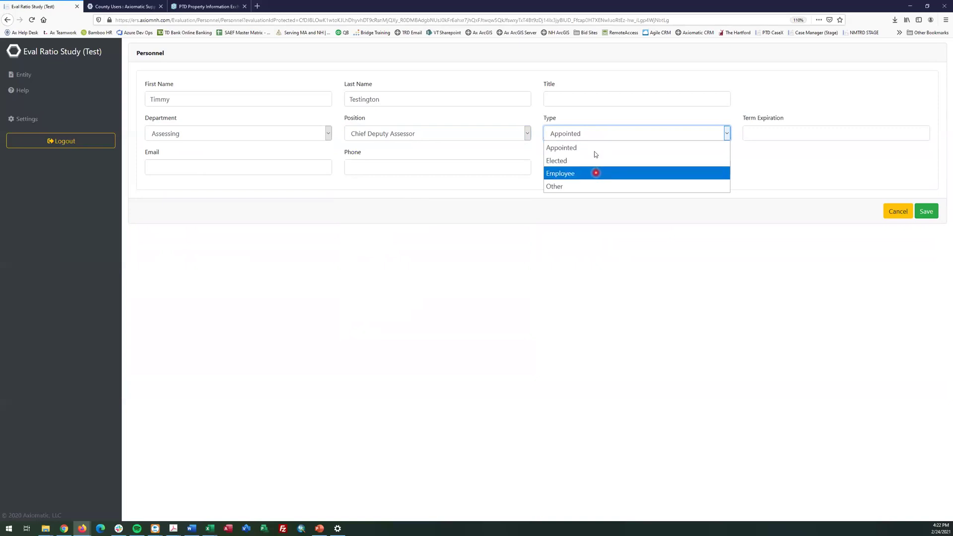
pyautogui.click(586, 187)
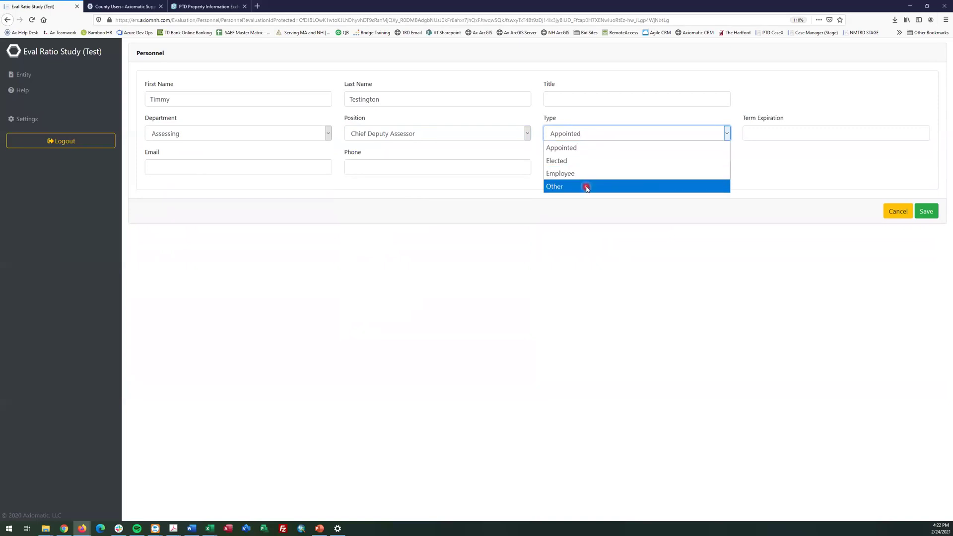
pyautogui.click(587, 161)
pyautogui.click(812, 134)
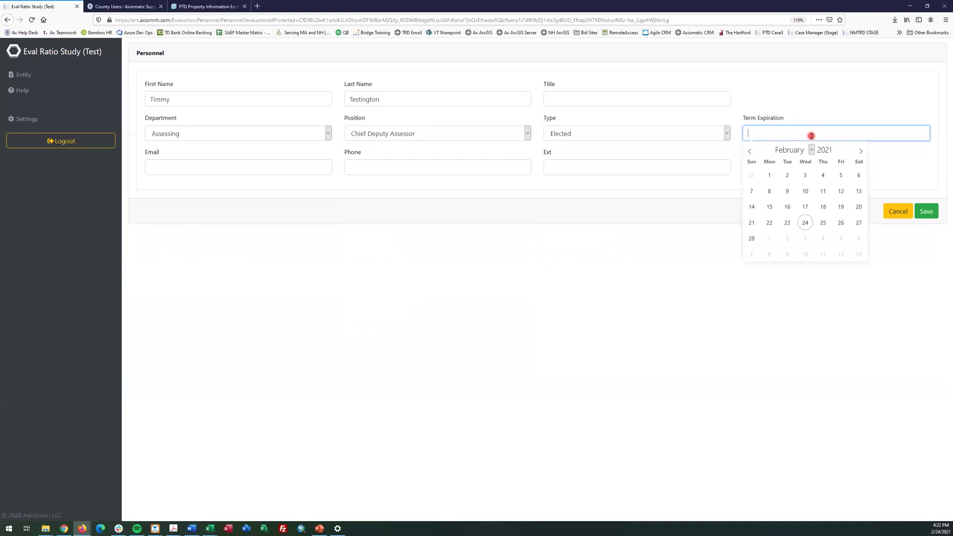
pyautogui.click(562, 136)
pyautogui.click(566, 171)
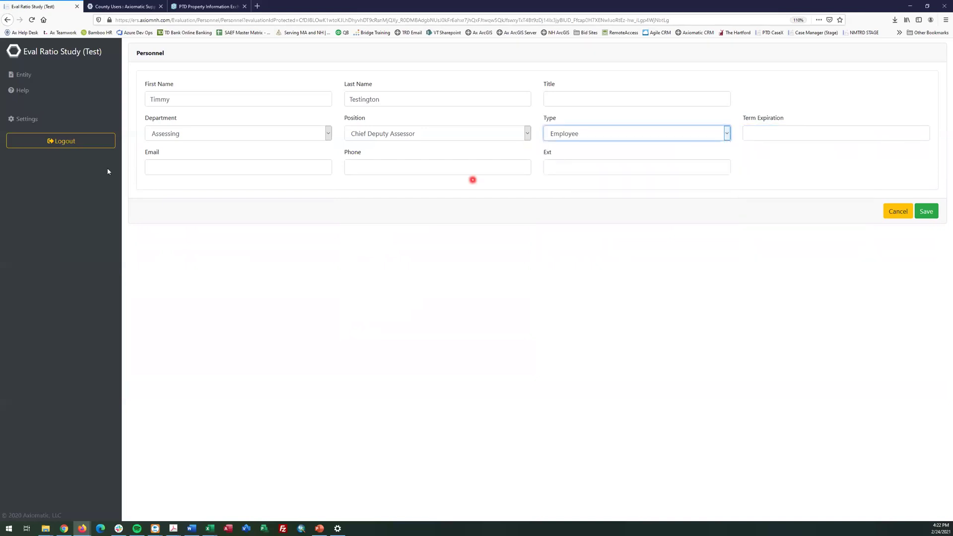
# Enter the person's email address and phone number with extension, then save the record
pyautogui.click(177, 167)
pyautogui.press('Tab')
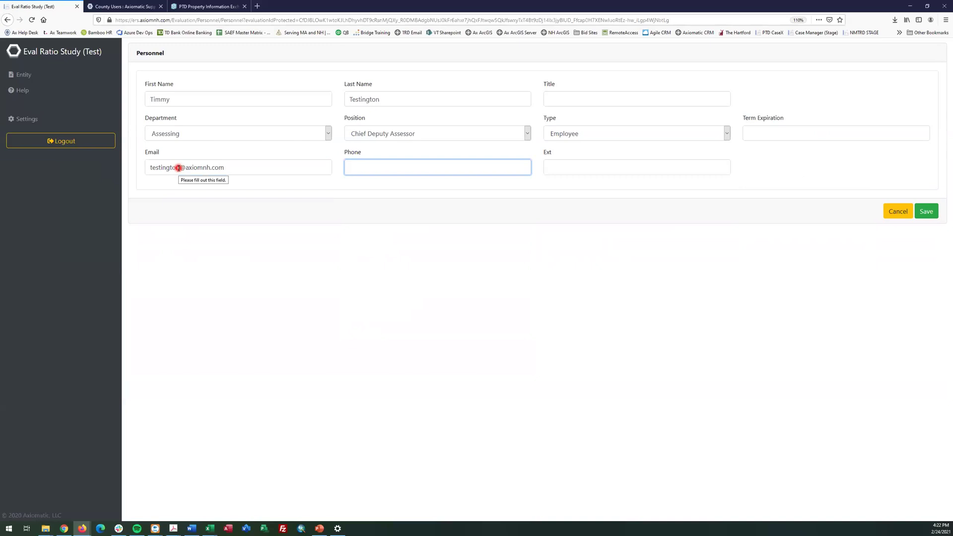
pyautogui.click(926, 214)
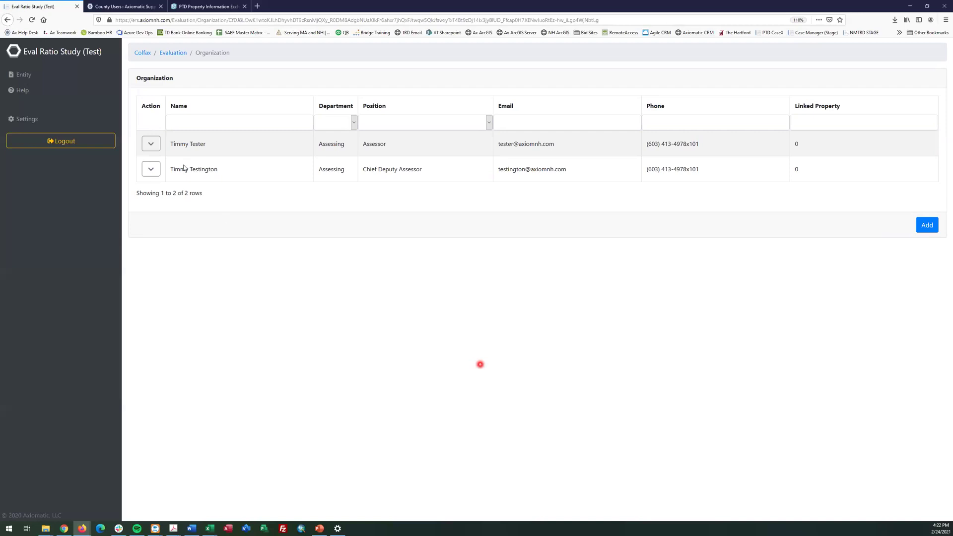
# Open the Chief Deputy Assessor for editing, discard changes, then open their record via Manage
pyautogui.click(150, 175)
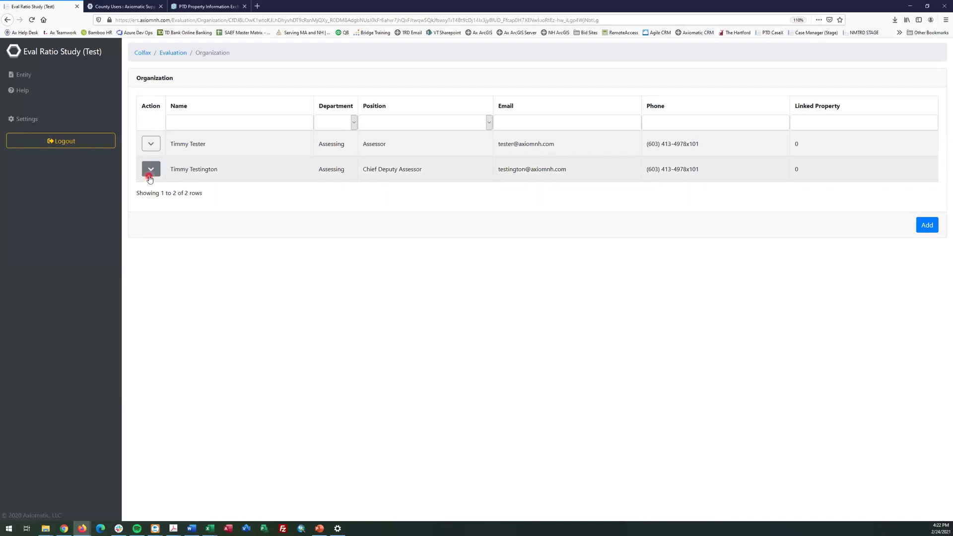
pyautogui.click(157, 208)
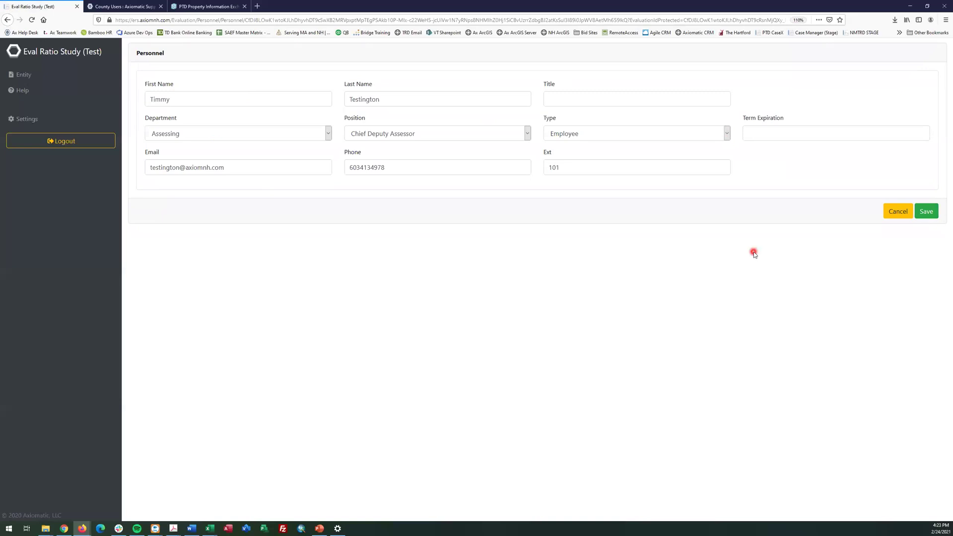
pyautogui.click(905, 216)
pyautogui.click(562, 115)
pyautogui.click(503, 375)
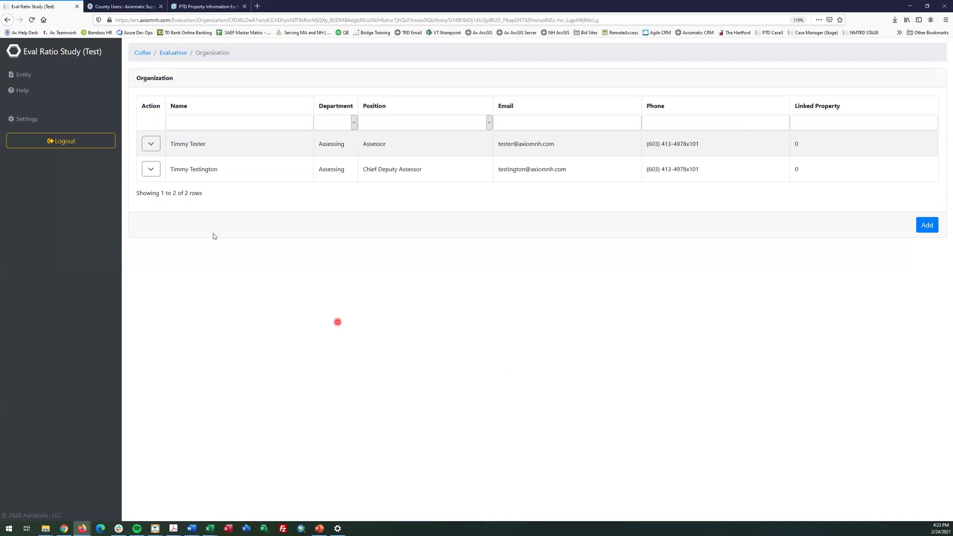
pyautogui.click(147, 170)
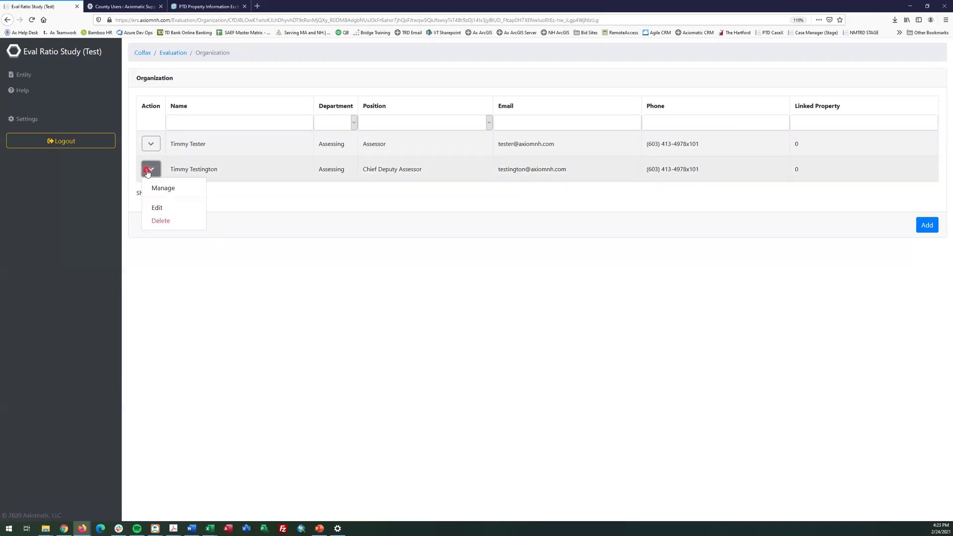
pyautogui.click(167, 192)
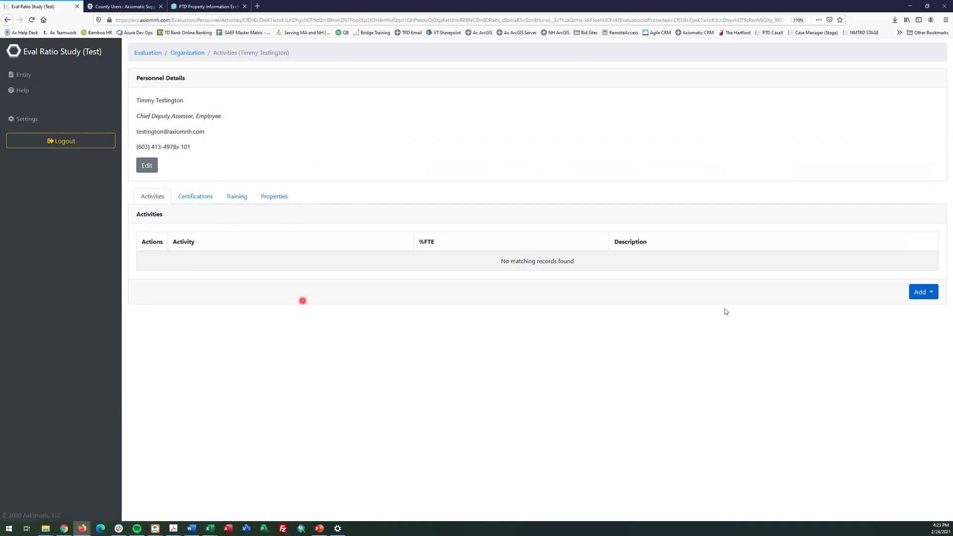
# Start a new activity for the person and choose Commercial Valuation as its type
pyautogui.click(934, 298)
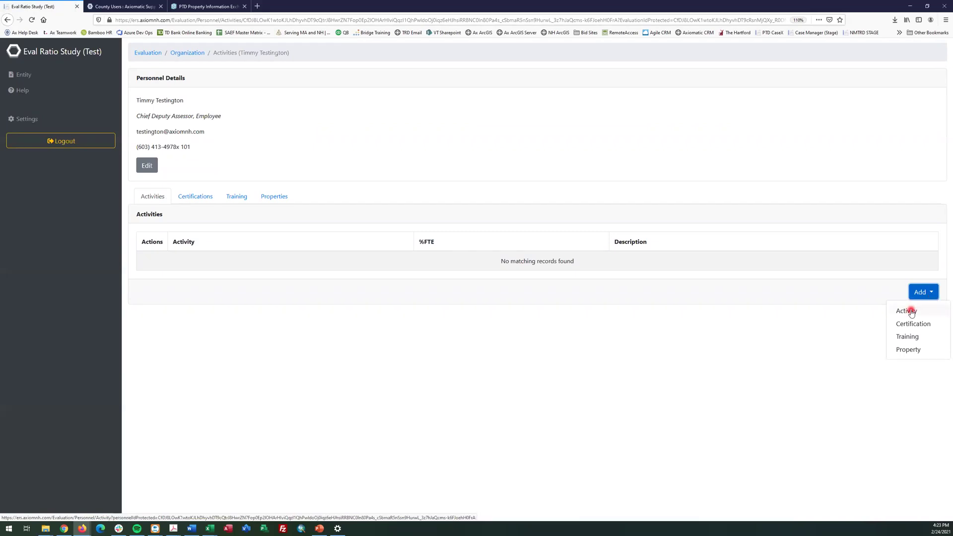
pyautogui.click(906, 311)
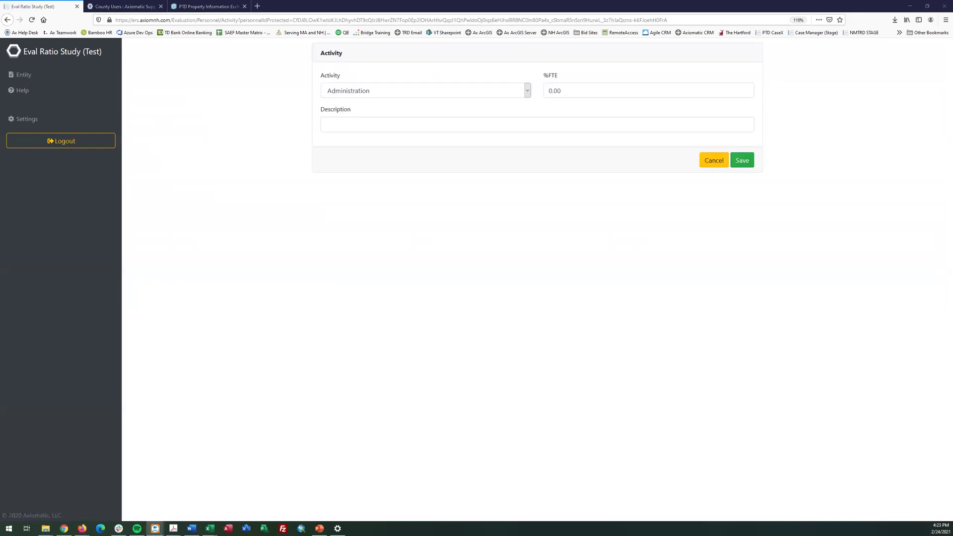
pyautogui.click(369, 92)
pyautogui.click(368, 93)
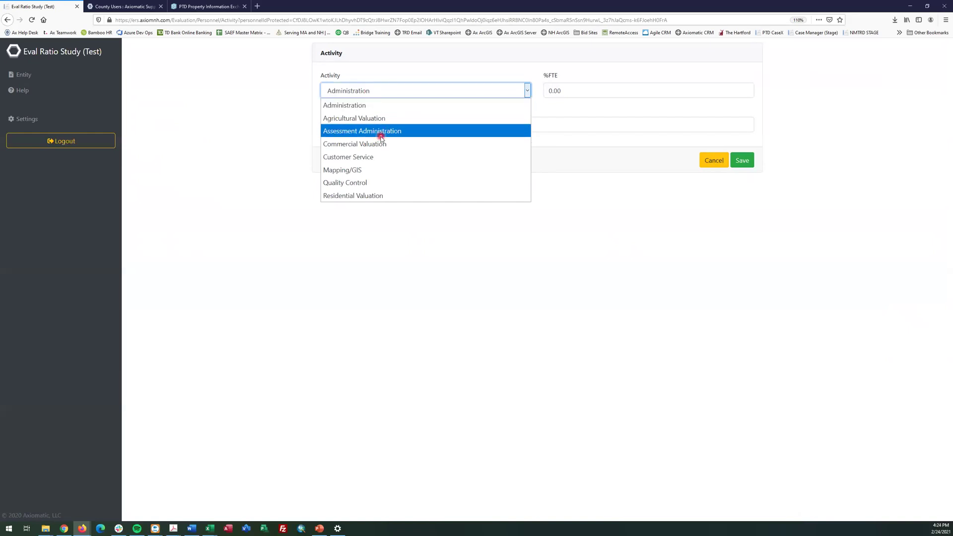
pyautogui.click(352, 149)
# Set %FTE to 25, describe it as 'Working on commercial revals', and save the activity
pyautogui.click(568, 90)
pyautogui.write('25')
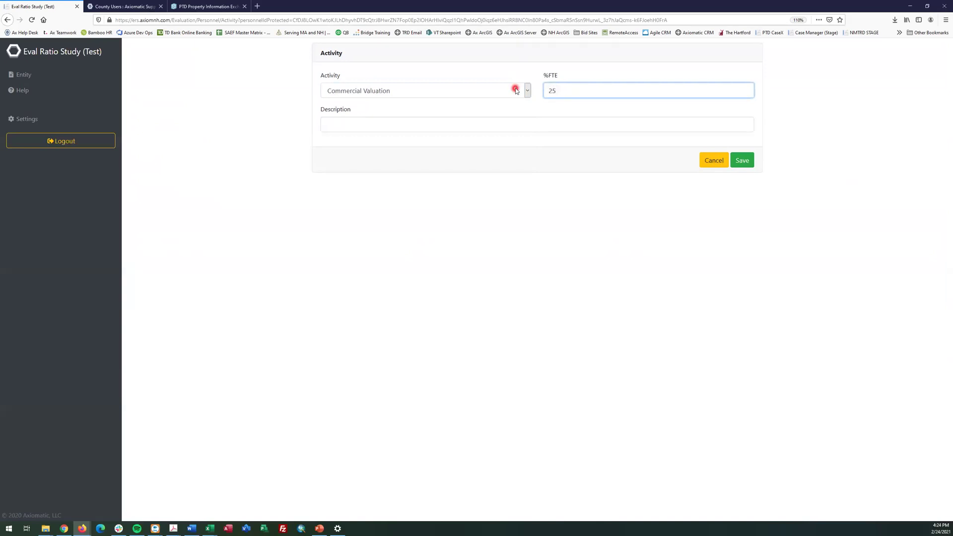
pyautogui.click(609, 118)
pyautogui.write('wORKING')
pyautogui.press('BackSpace')
pyautogui.press('BackSpace')
pyautogui.press('BackSpace')
pyautogui.press('BackSpace')
pyautogui.press('BackSpace')
pyautogui.press('BackSpace')
pyautogui.press('BackSpace')
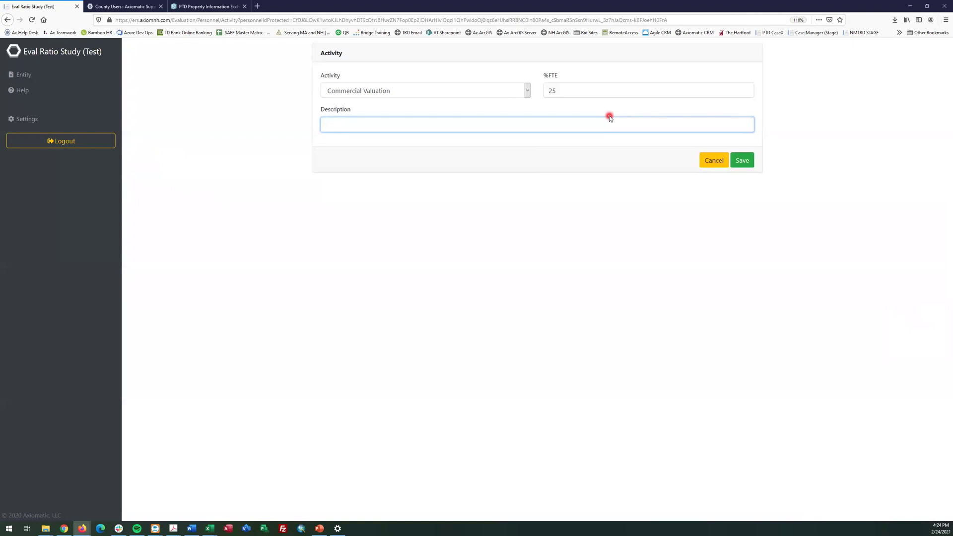
pyautogui.write('Working on commercial revals')
pyautogui.click(747, 163)
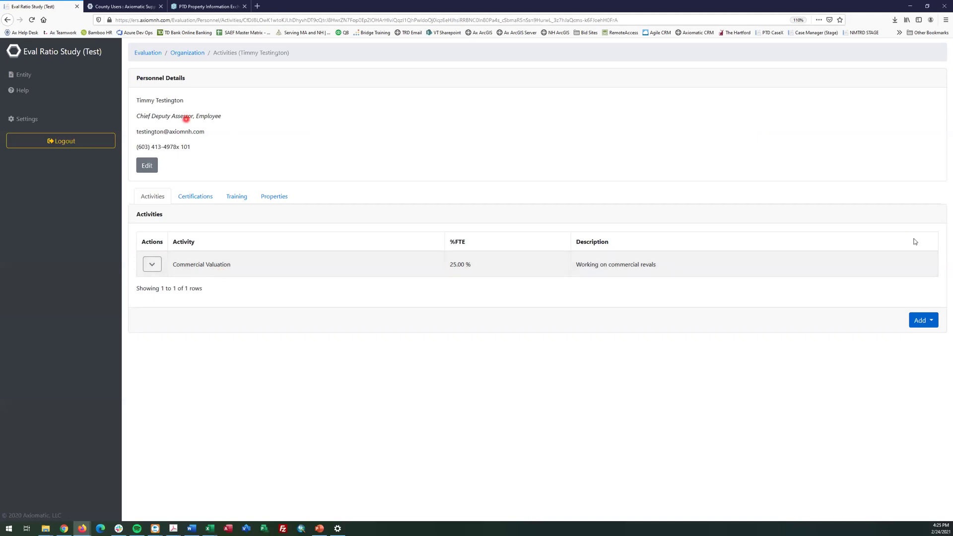
pyautogui.click(932, 326)
# Add a Residential Valuation activity at 75% FTE described as 'Residential valuation updates' and save it
pyautogui.click(918, 338)
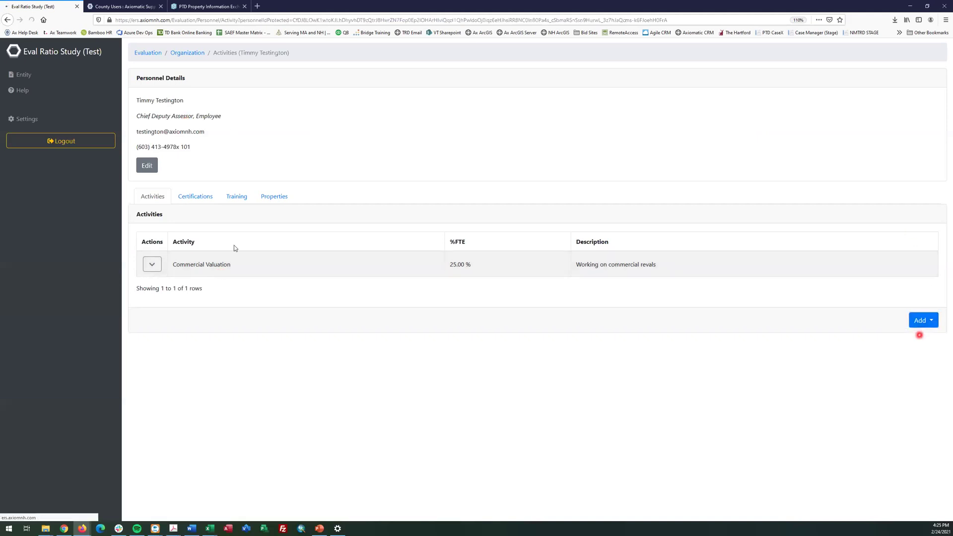
pyautogui.click(358, 87)
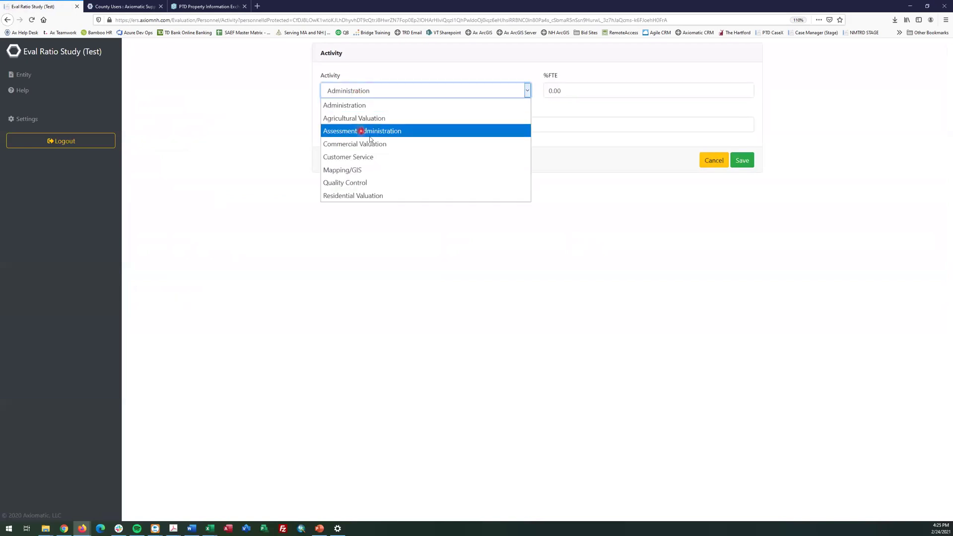
pyautogui.click(396, 195)
pyautogui.click(573, 92)
pyautogui.write('75')
pyautogui.press('Tab')
pyautogui.write('REsidentia')
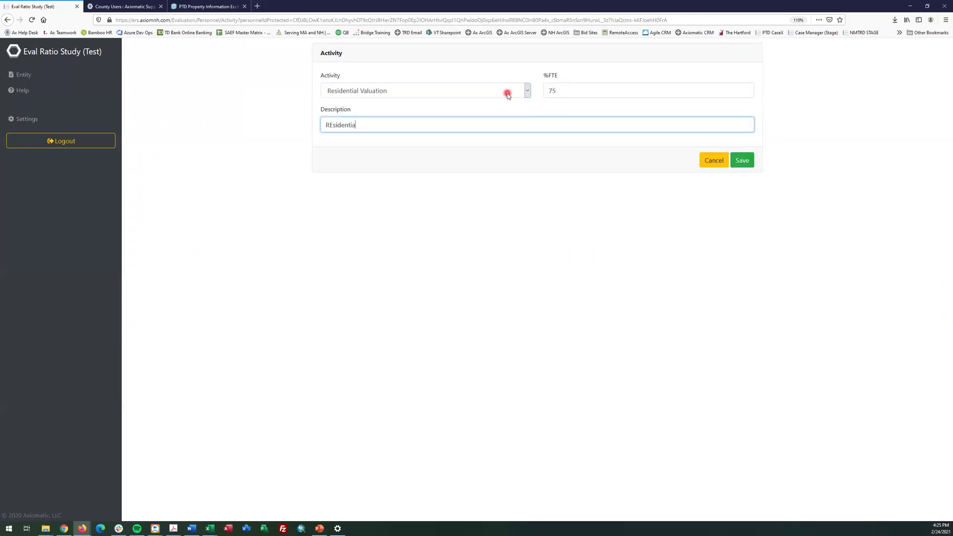
pyautogui.write('l valuation updatres')
pyautogui.press('BackSpace')
pyautogui.press('BackSpace')
pyautogui.write('s')
pyautogui.click(743, 167)
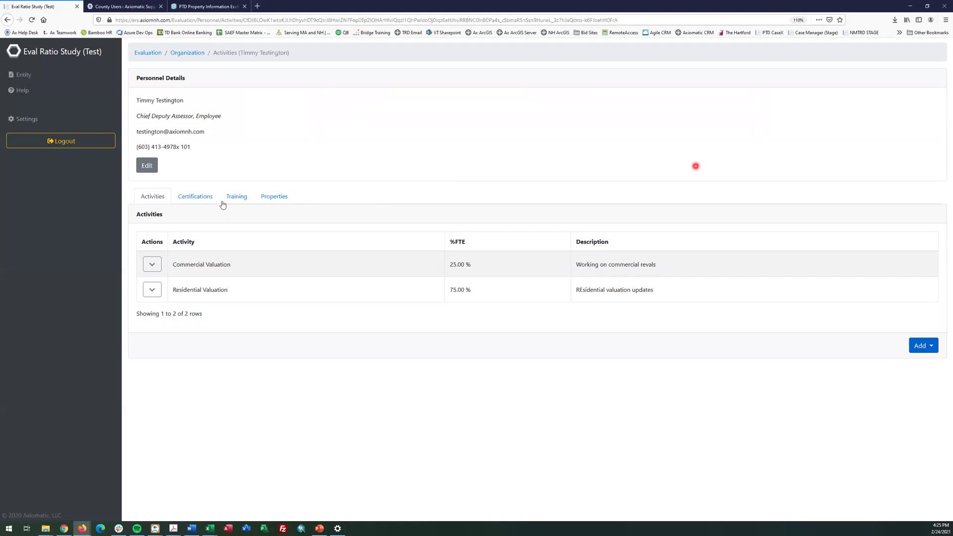
# Start a new training record with type State Statutes and sponsor NM TRD
pyautogui.click(192, 200)
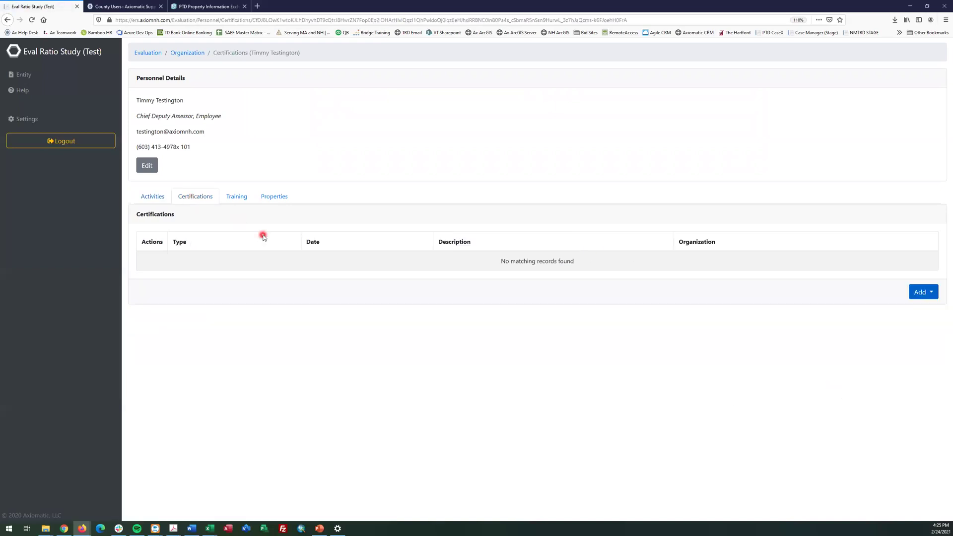
pyautogui.click(932, 294)
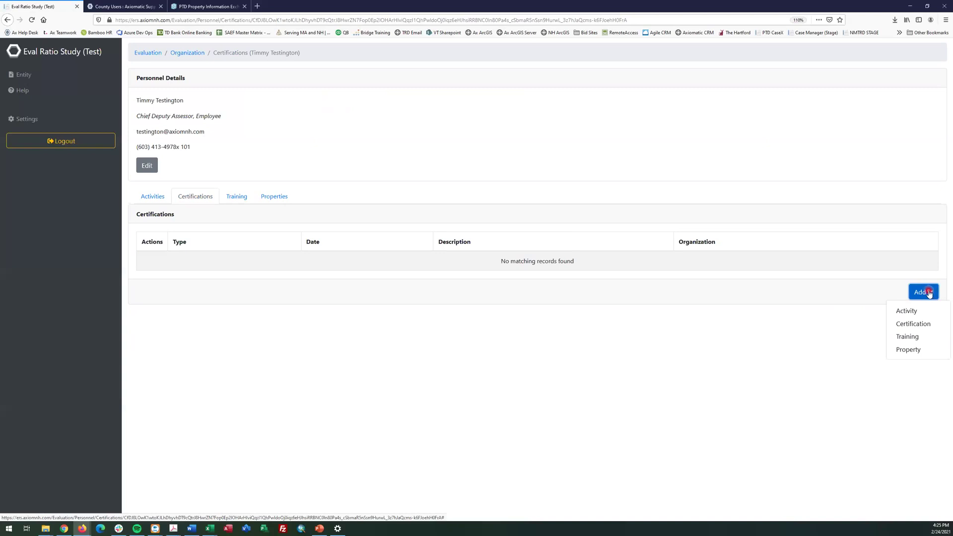
pyautogui.click(909, 339)
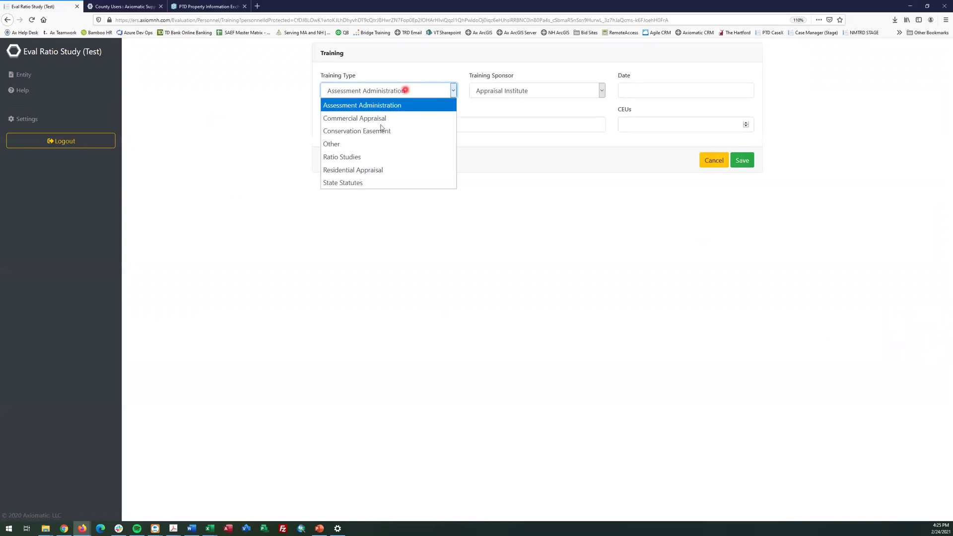
pyautogui.click(352, 182)
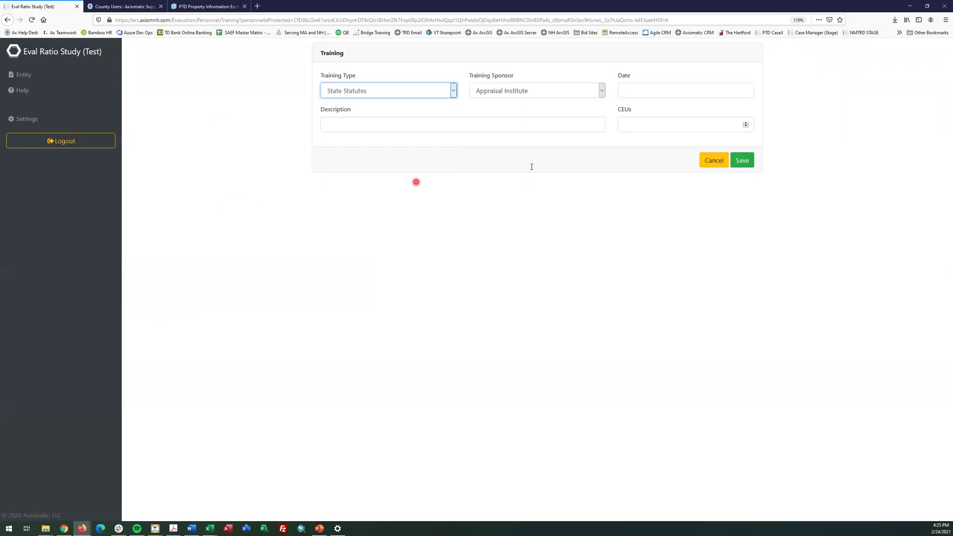
pyautogui.click(598, 91)
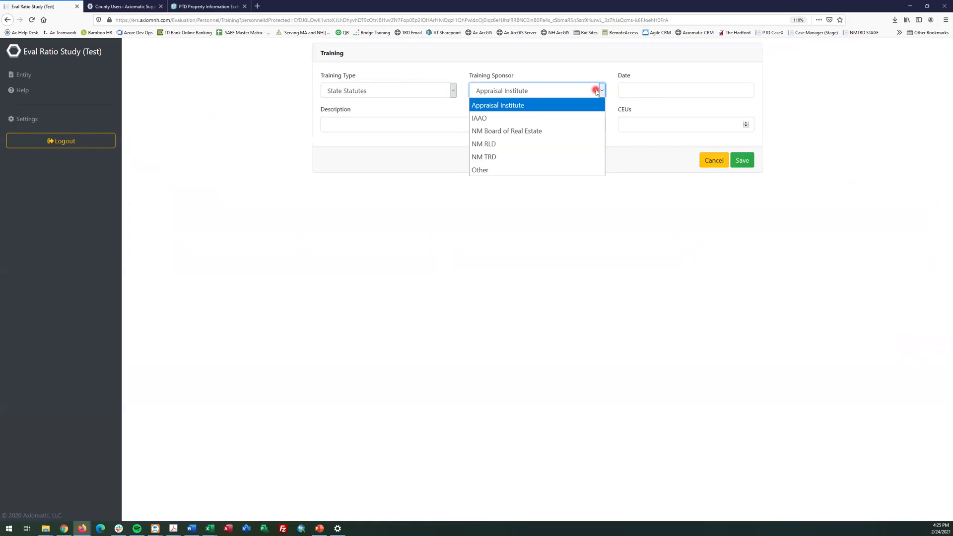
pyautogui.click(504, 155)
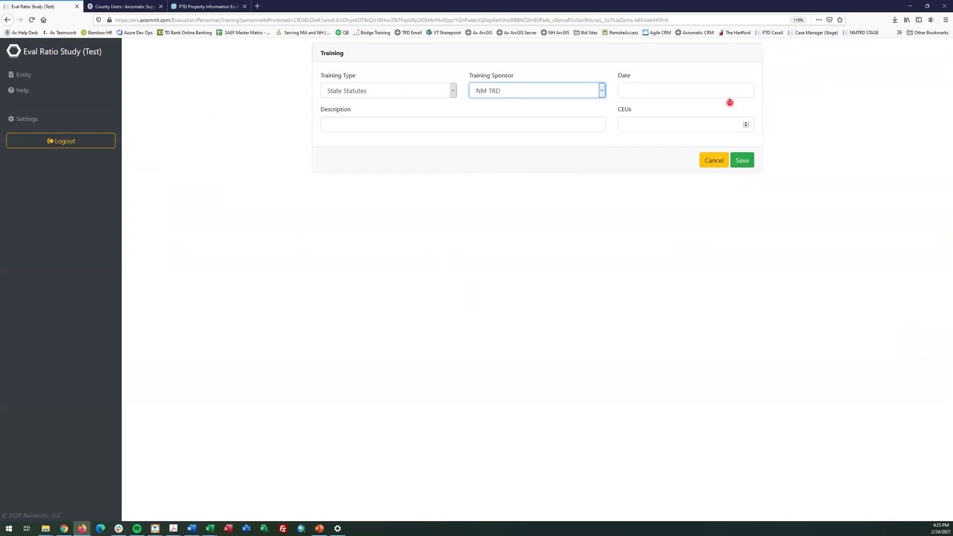
# Enter training date 7/20/2020, description 'Summer course.' and 8 CEUs, then save
pyautogui.click(732, 92)
pyautogui.write('7/20/2020')
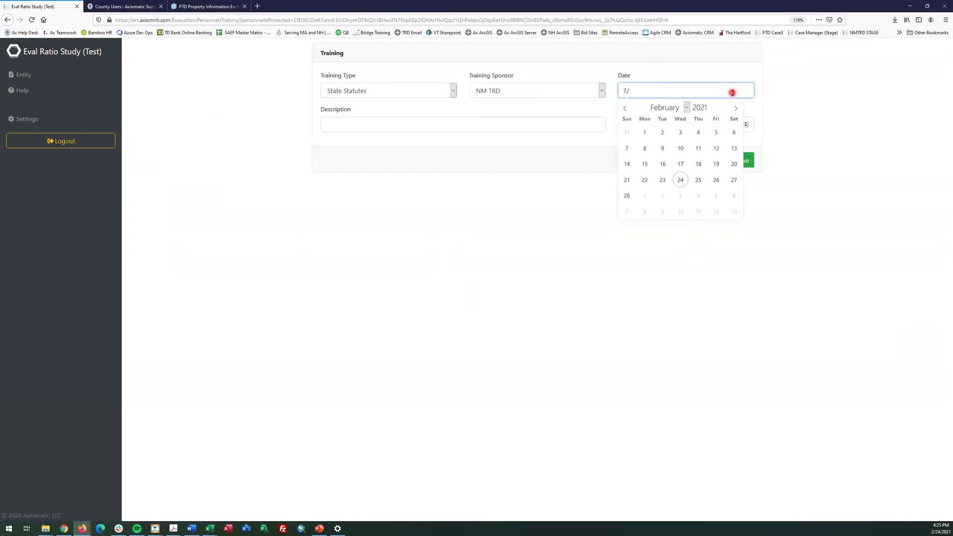
pyautogui.press('Tab')
pyautogui.write('Summer course.')
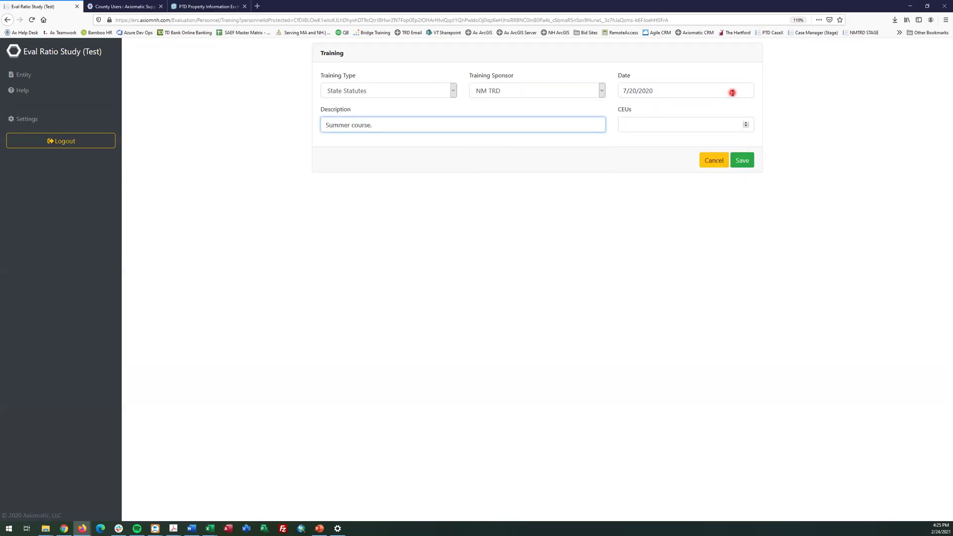
pyautogui.click(718, 126)
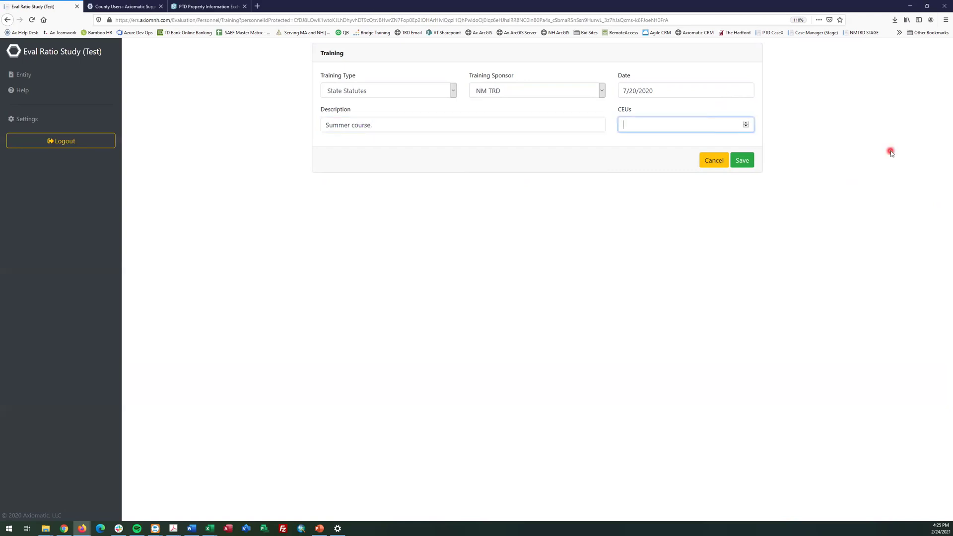
pyautogui.write('8')
pyautogui.click(743, 159)
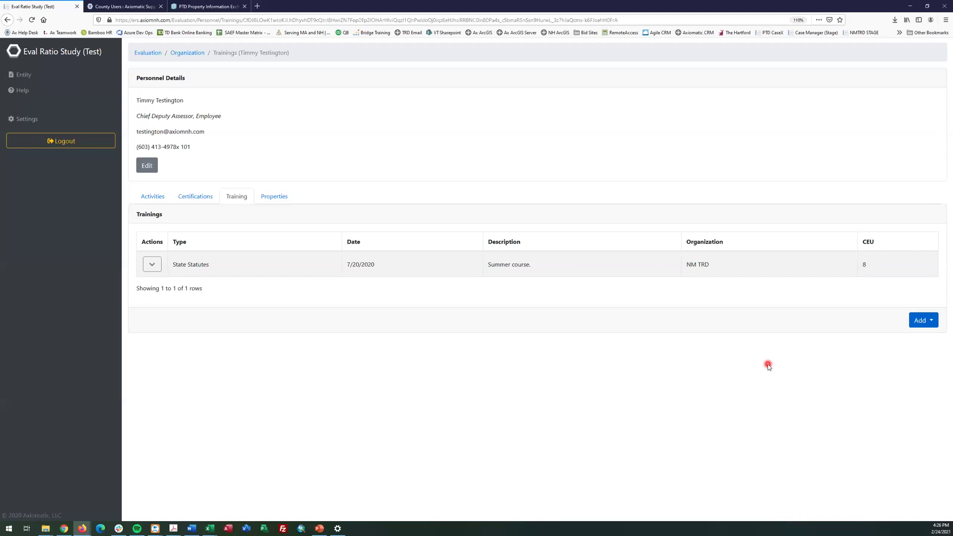
# Save a CAE certification from IAAO dated 02/24/2021, described 'CAE designation from IAAO'
pyautogui.click(183, 194)
pyautogui.click(920, 292)
pyautogui.click(910, 324)
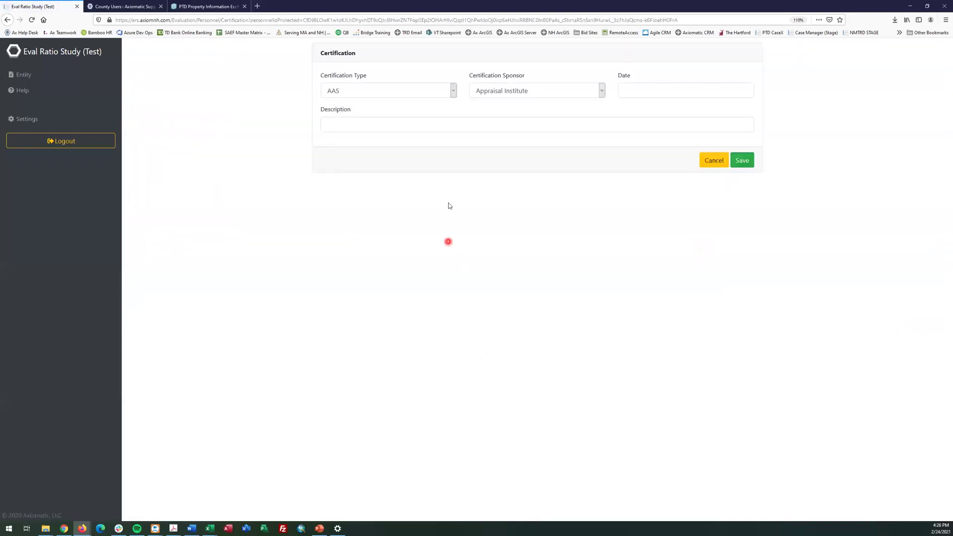
pyautogui.click(401, 93)
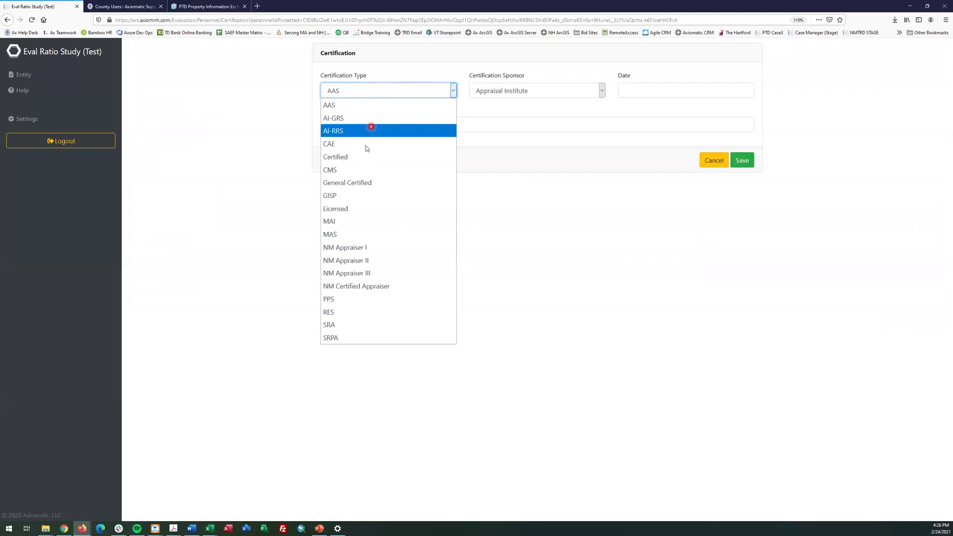
pyautogui.click(368, 145)
pyautogui.click(520, 90)
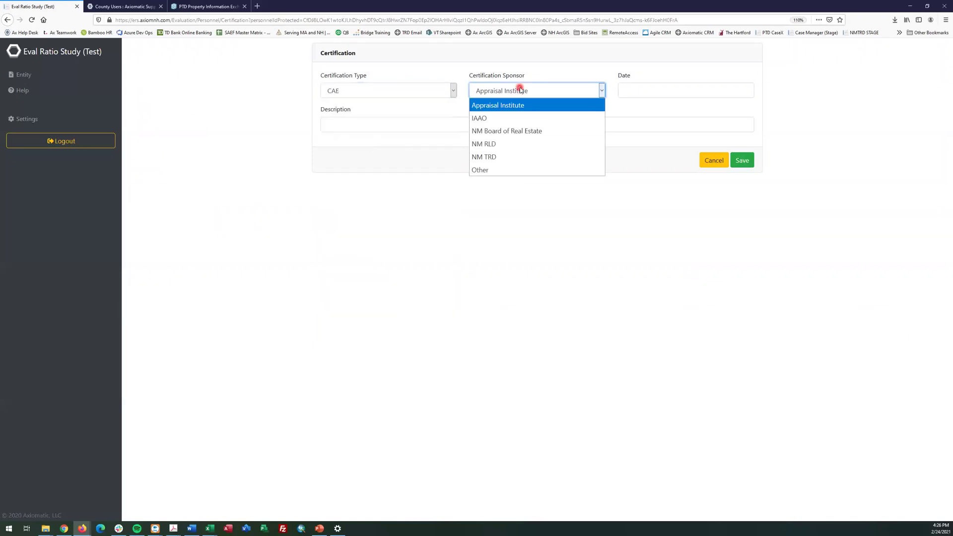
pyautogui.click(503, 118)
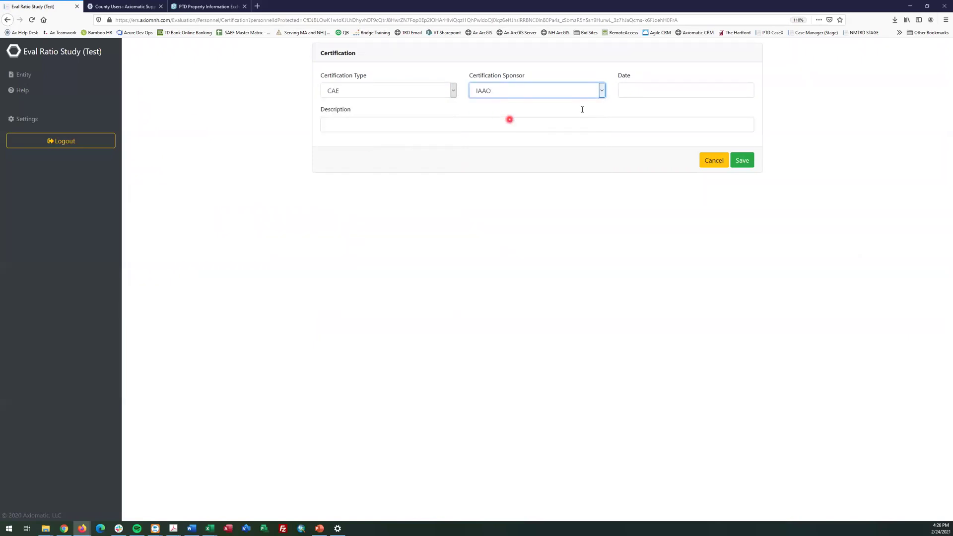
pyautogui.click(682, 95)
pyautogui.click(679, 180)
pyautogui.click(472, 125)
pyautogui.write('CA')
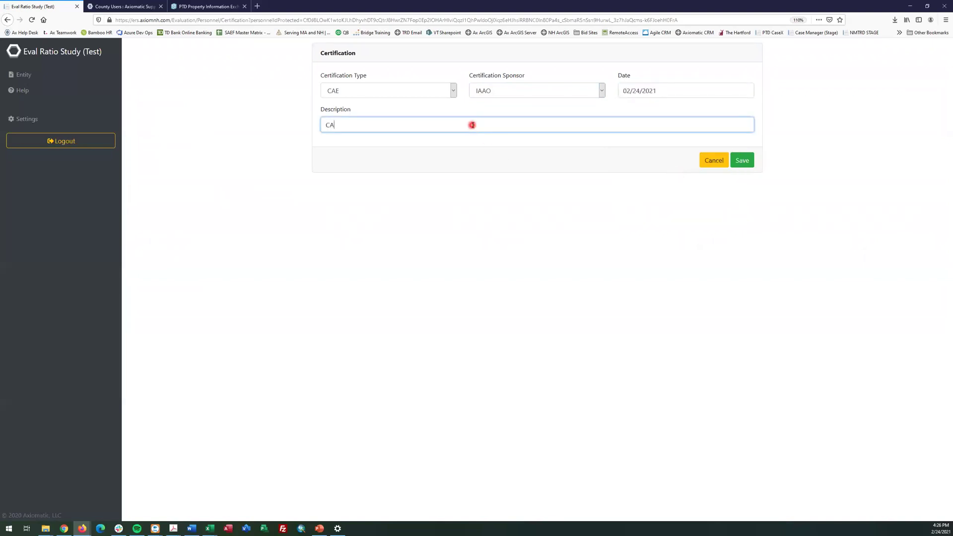
pyautogui.write('E designation from IAAO .')
pyautogui.click(743, 165)
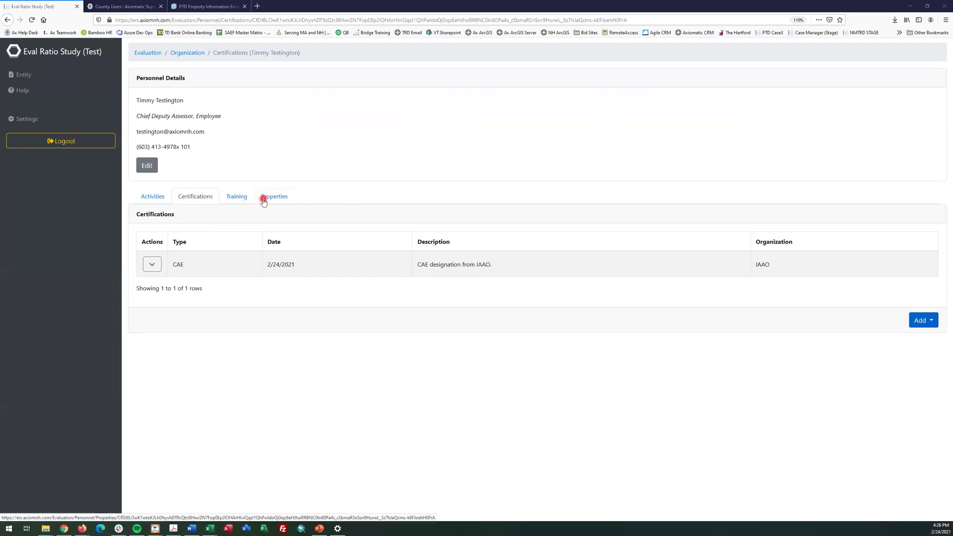
# Search properties by owner 'smith', keeping the link type as Other
pyautogui.click(927, 320)
pyautogui.click(907, 382)
pyautogui.click(441, 396)
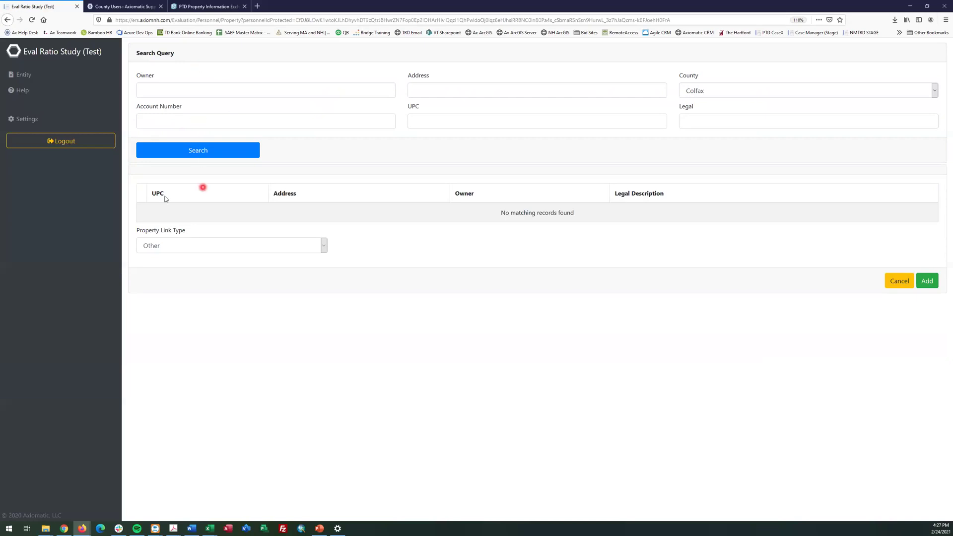
pyautogui.click(238, 247)
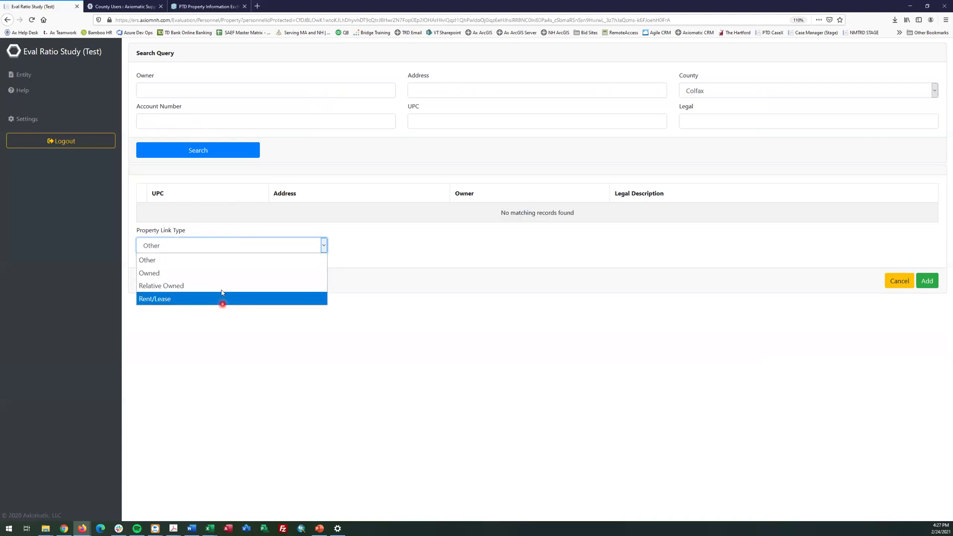
pyautogui.click(154, 92)
pyautogui.click(154, 91)
pyautogui.write('sm')
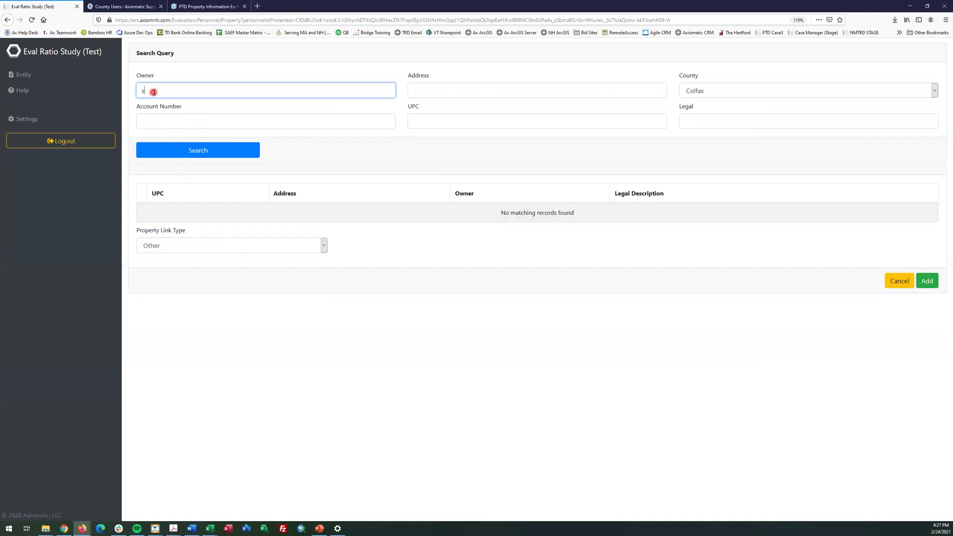
pyautogui.write('ith')
pyautogui.click(194, 151)
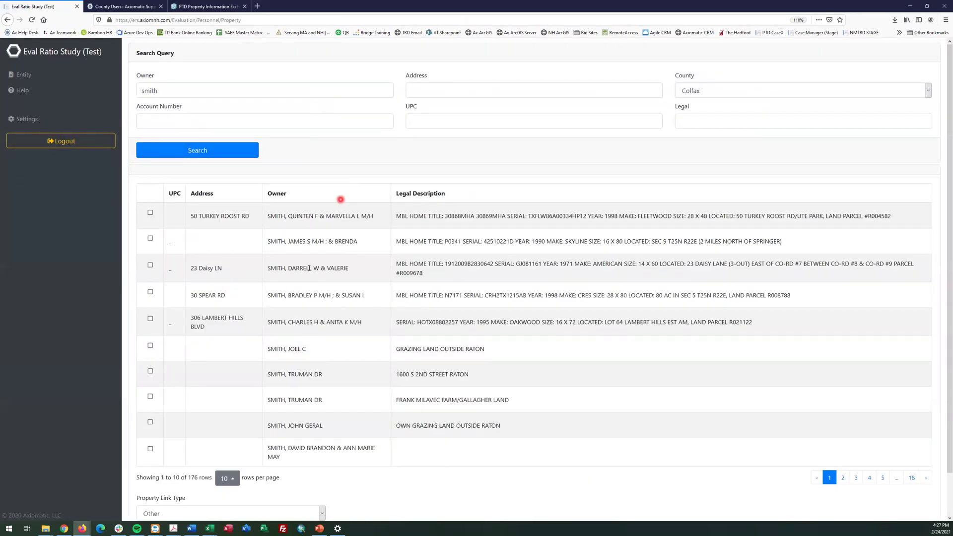
# Link the third matching property with a Rent/Lease link type, then return to the organization's people list
pyautogui.click(149, 264)
pyautogui.scroll(-2, 323, 323)
pyautogui.click(303, 471)
pyautogui.click(321, 470)
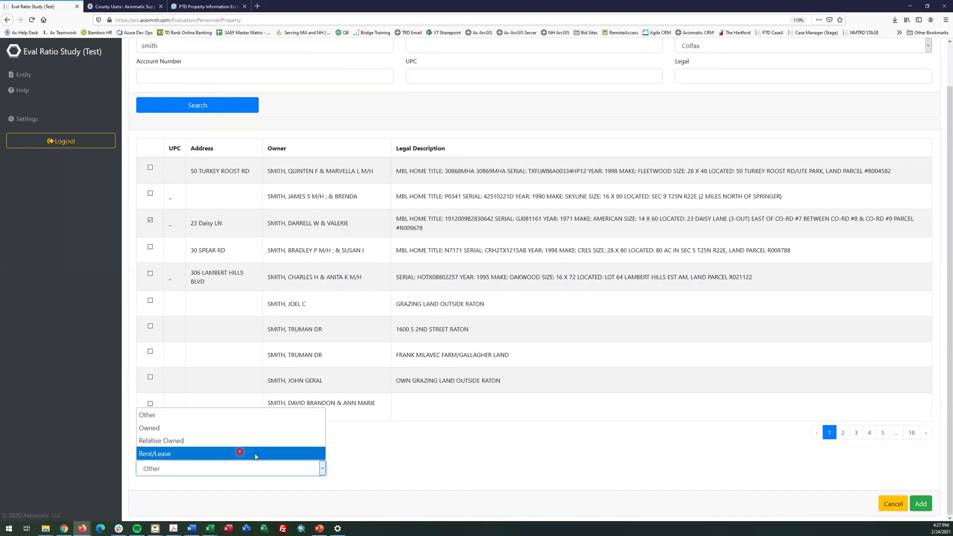
pyautogui.click(256, 456)
pyautogui.click(928, 505)
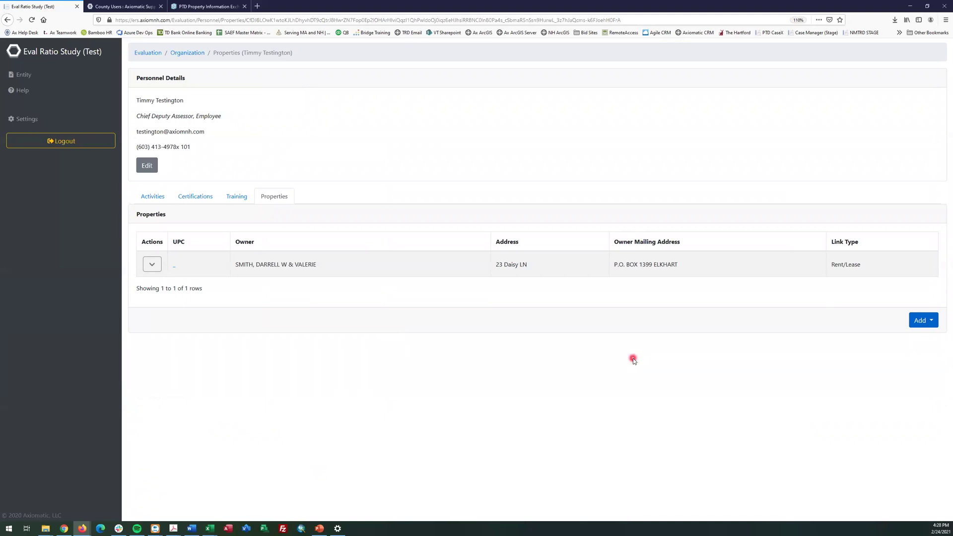
pyautogui.click(191, 54)
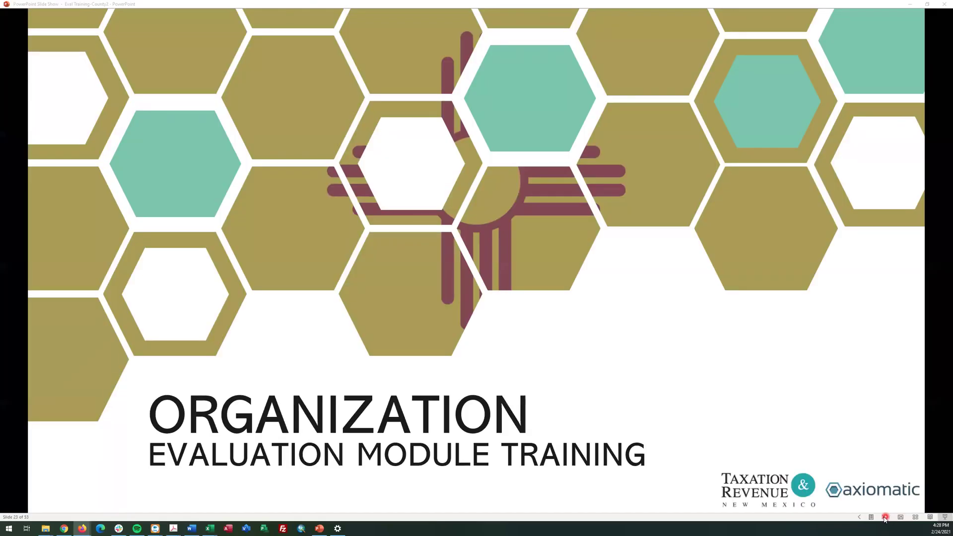
# Switch back to the PowerPoint slide show on the Organization Evaluation Module Training slide
pyautogui.click(885, 520)
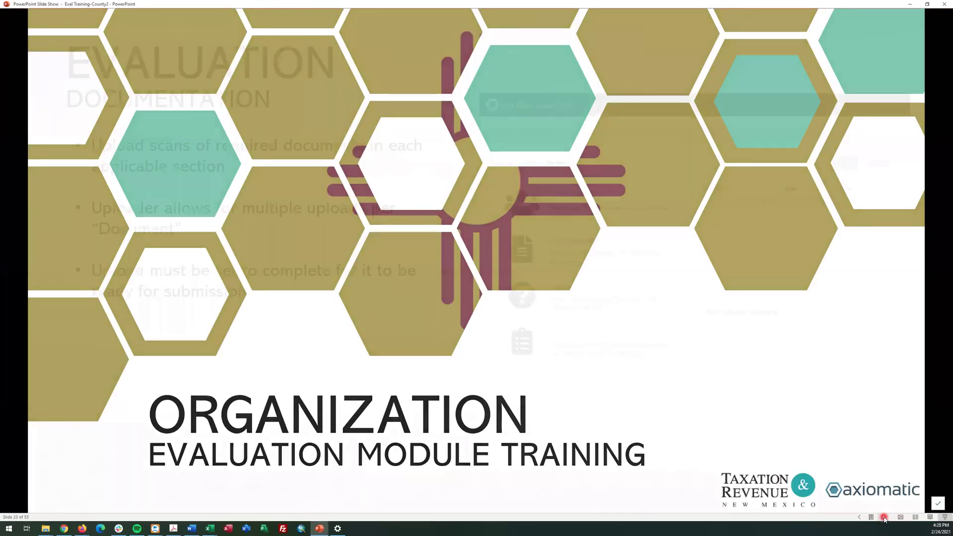
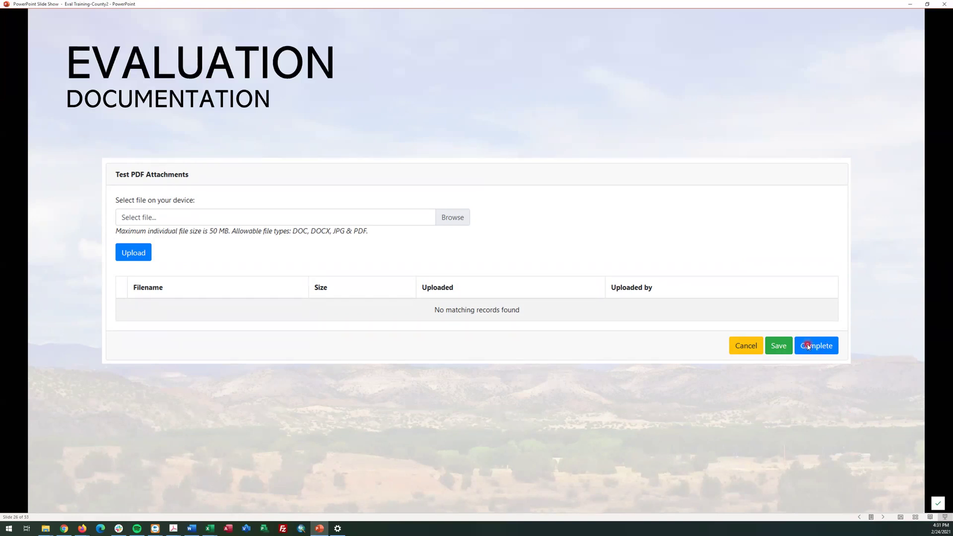
# Advance through the attachment and documentation table slides to the Documentation title slide, then switch to the web app
pyautogui.click(807, 346)
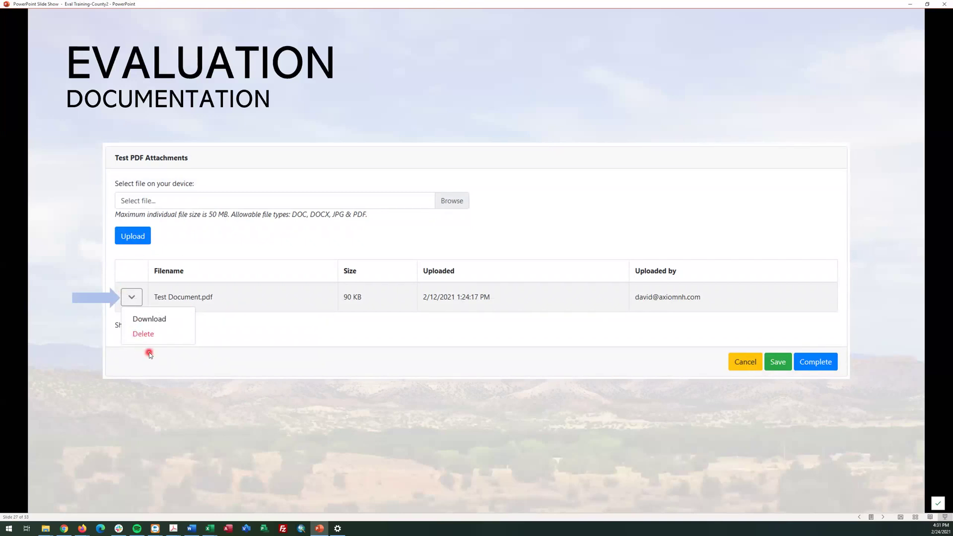
pyautogui.press('Right')
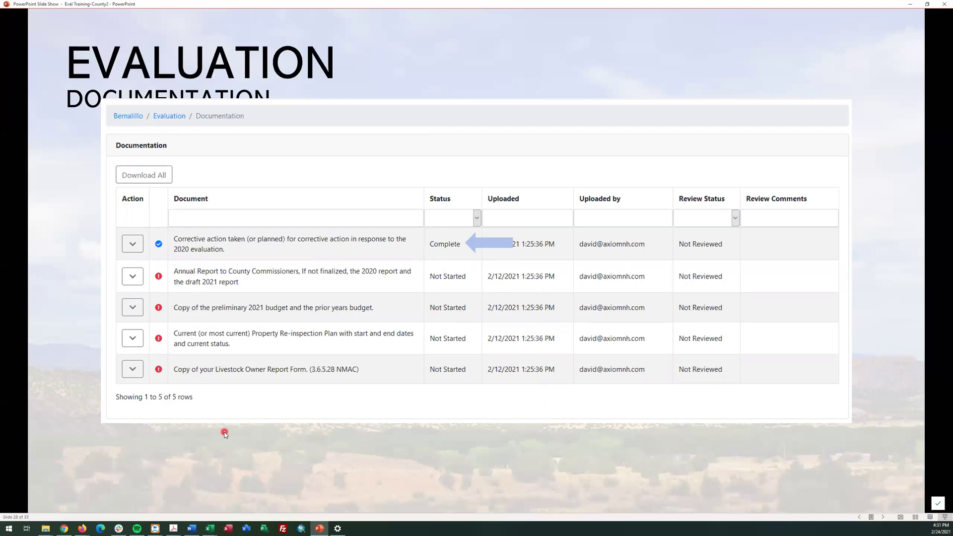
pyautogui.press('Right')
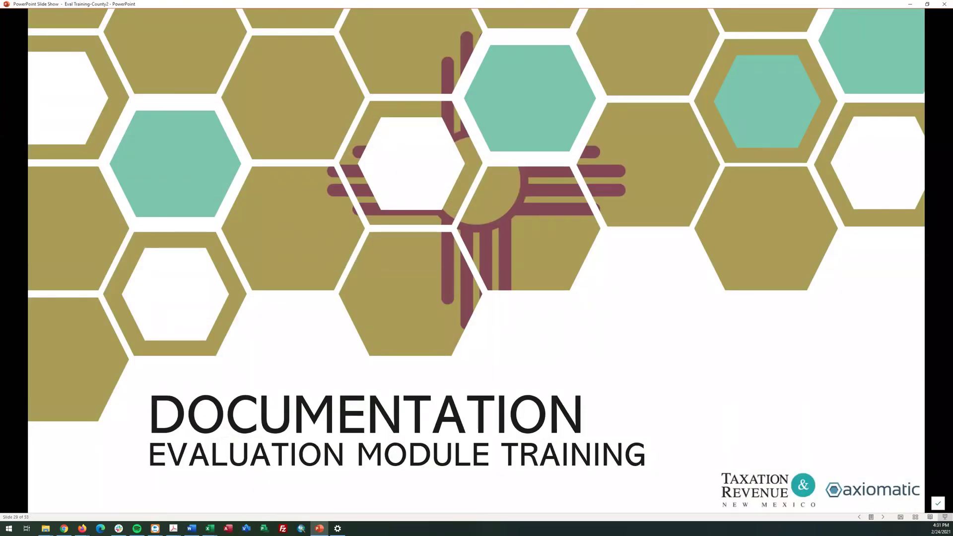
pyautogui.hotkey('alt', 'Tab')
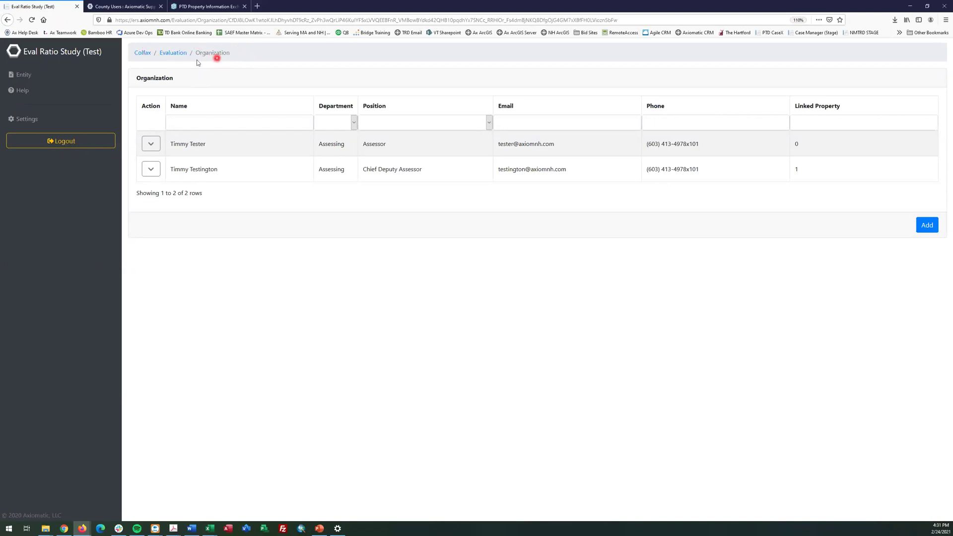
# Go from the Colfax entity page to its 2021 evaluation's Documentation list, highlighting both Required values
pyautogui.click(173, 53)
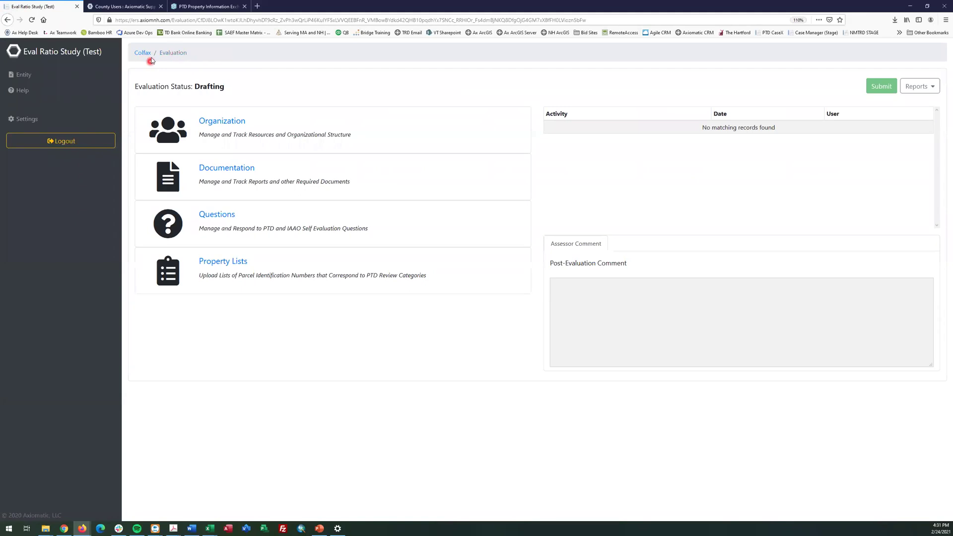
pyautogui.click(144, 54)
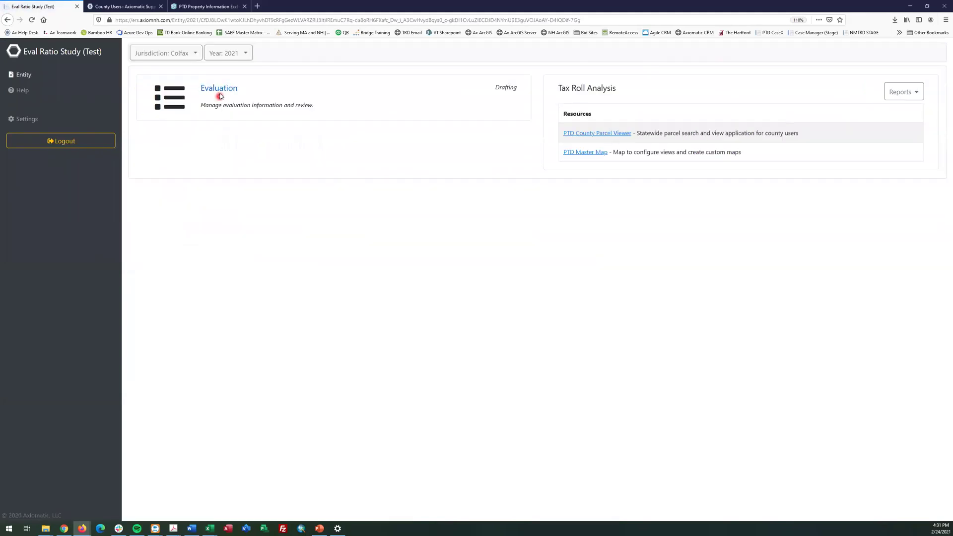
pyautogui.click(219, 91)
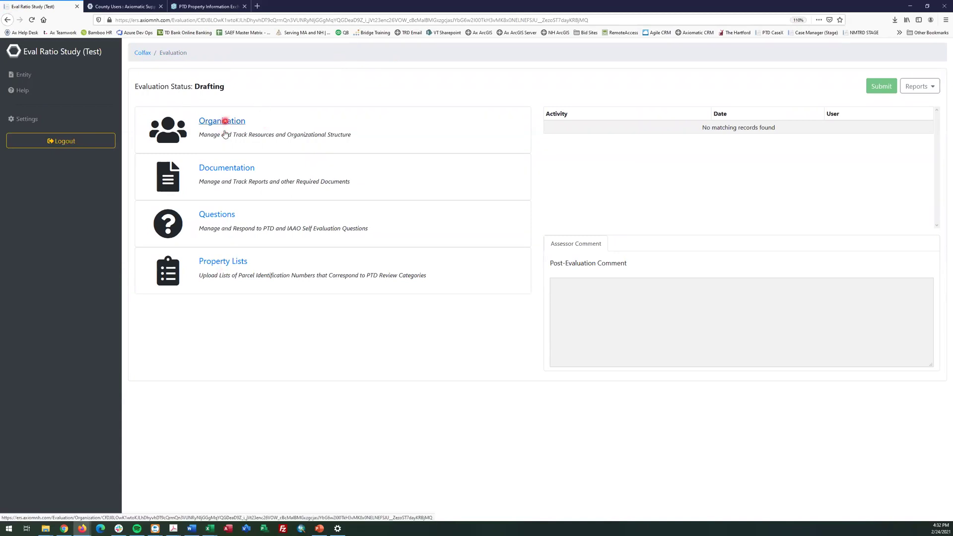
pyautogui.click(227, 169)
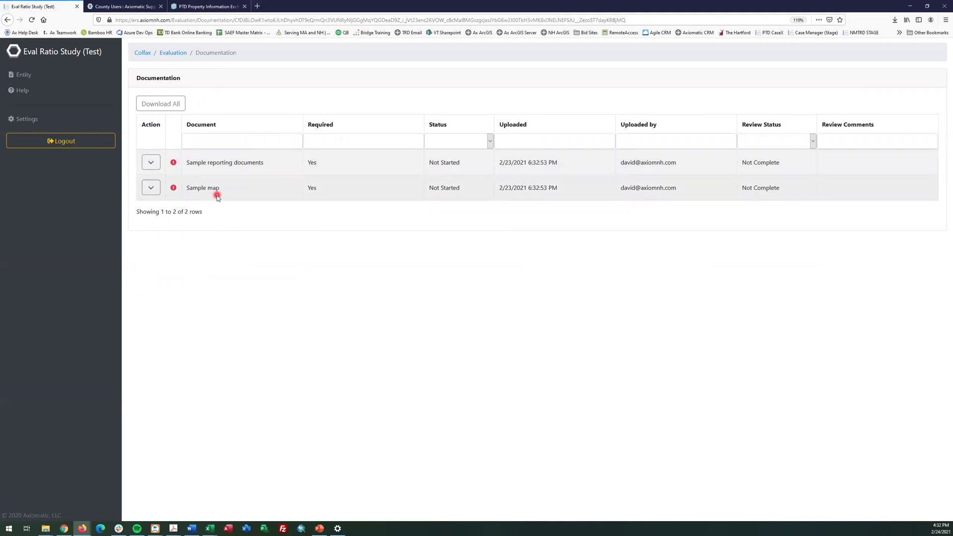
pyautogui.moveTo(321, 192); pyautogui.dragTo(310, 158)
pyautogui.click(357, 256)
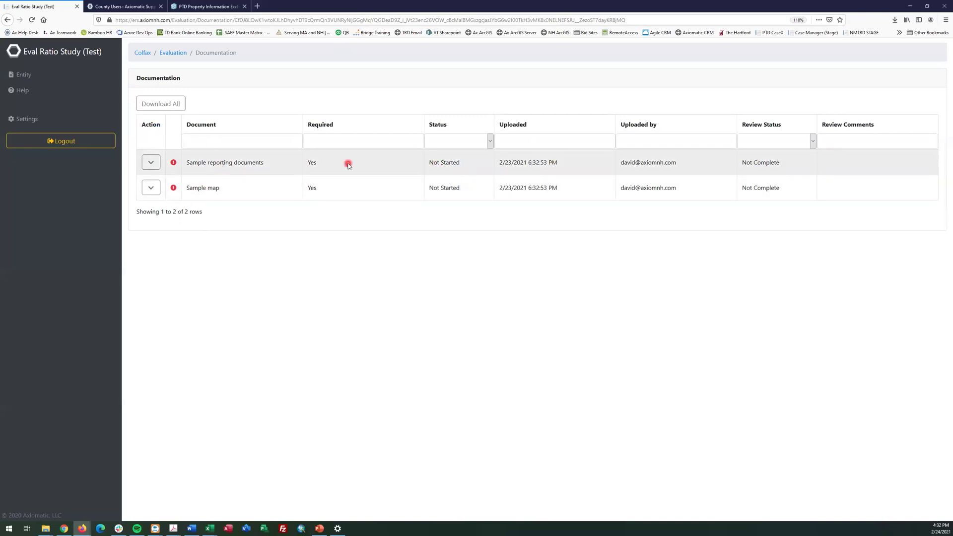
pyautogui.click(155, 163)
# Attach the evaluation report PDF from the Desktop to Sample reporting documents
pyautogui.click(150, 164)
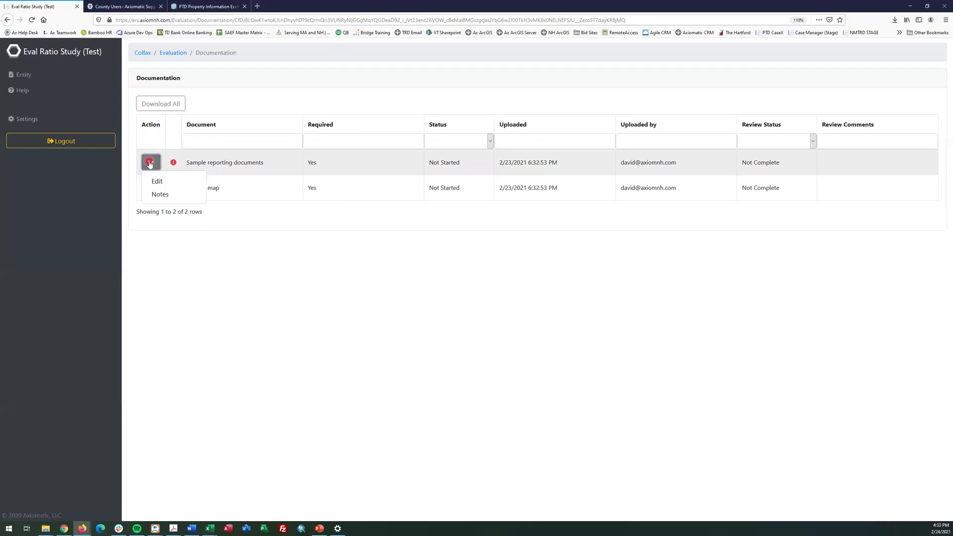
pyautogui.click(187, 183)
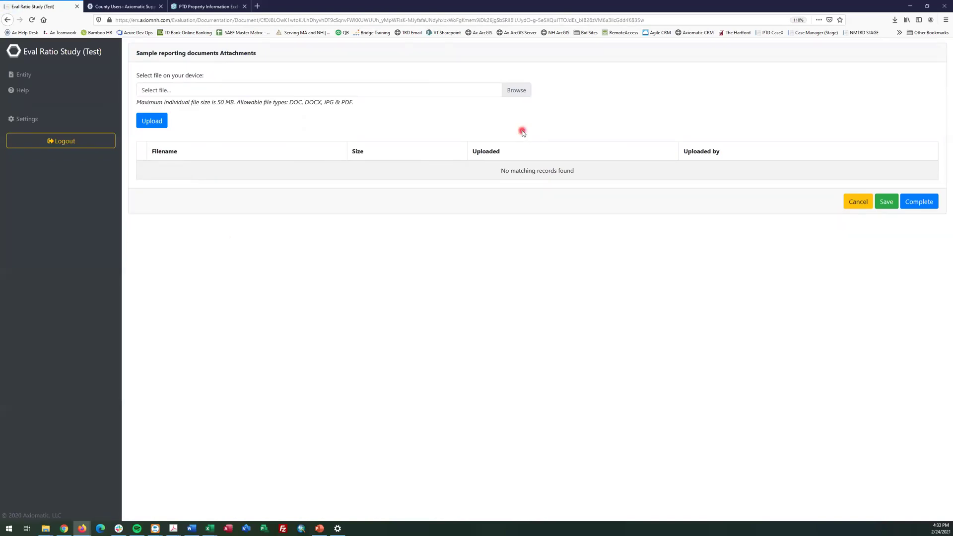
pyautogui.click(516, 91)
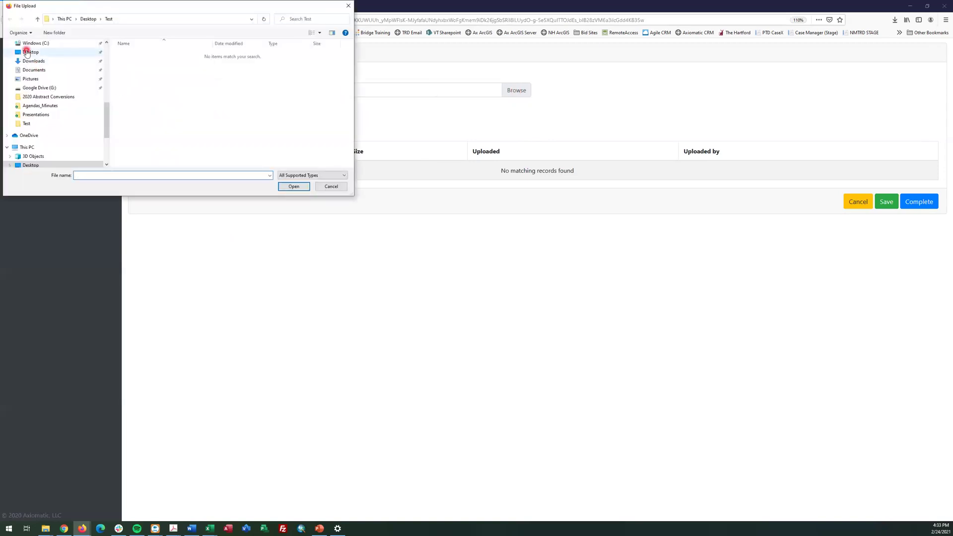
pyautogui.click(28, 52)
pyautogui.doubleClick(149, 110)
pyautogui.click(144, 124)
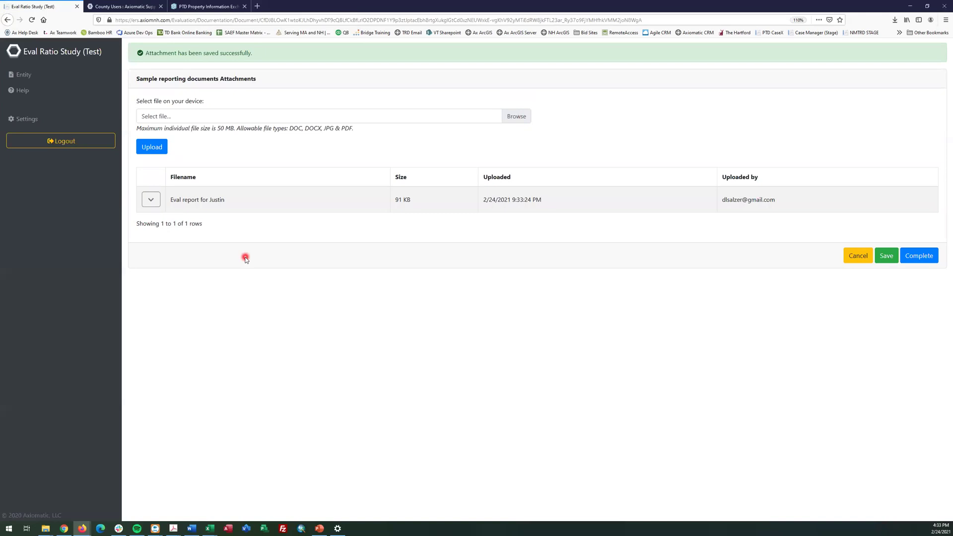
# Upload the evaluation report again and mark Sample reporting documents Complete
pyautogui.click(519, 118)
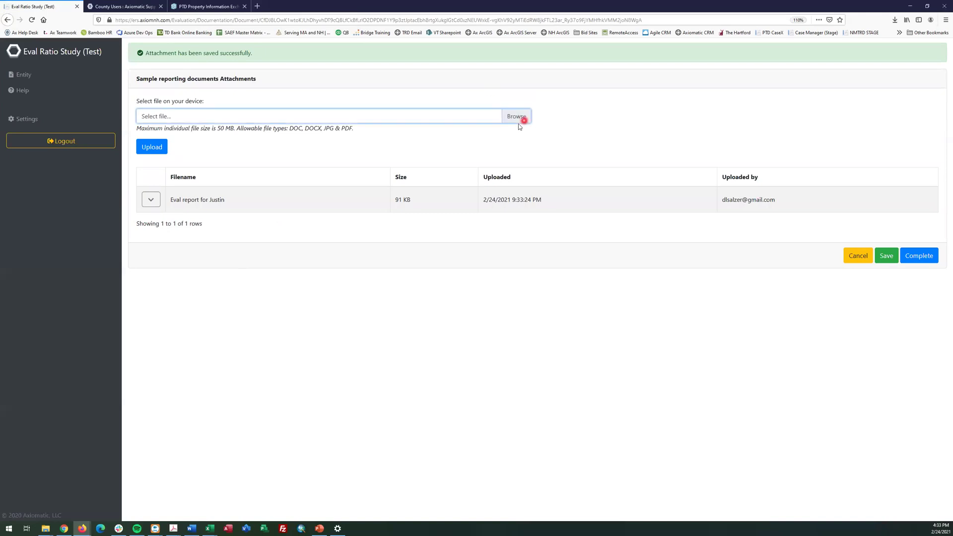
pyautogui.click(157, 148)
pyautogui.press('Return')
pyautogui.click(152, 146)
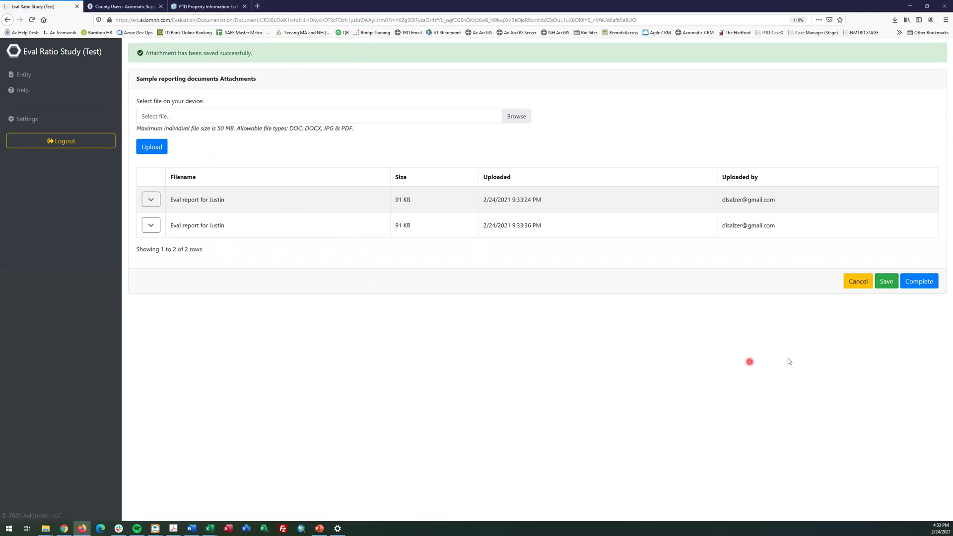
pyautogui.click(922, 281)
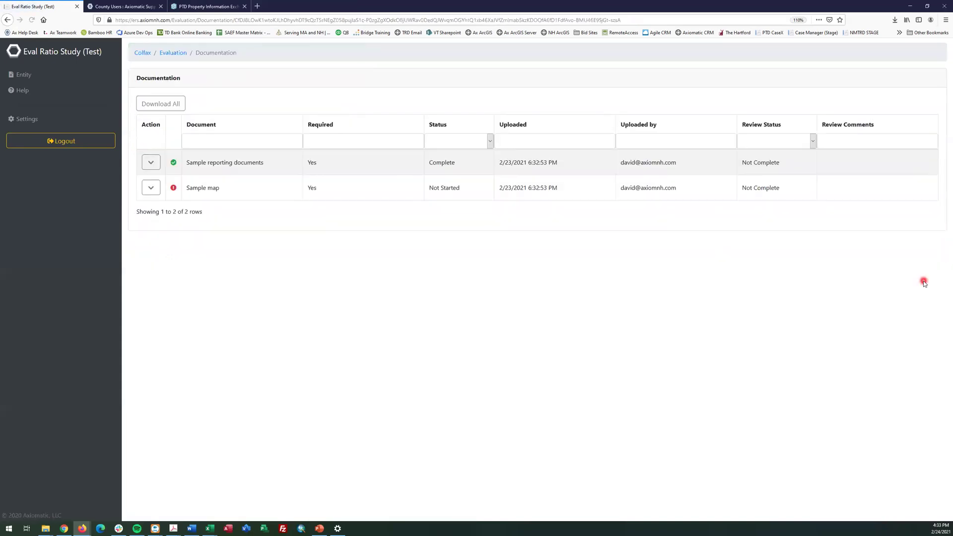
# Highlight the Complete status of Sample reporting documents
pyautogui.doubleClick(435, 163)
pyautogui.click(438, 164)
pyautogui.doubleClick(440, 164)
# Attach the evaluation report PDF to Sample map, mark it Complete, and return to the slide show
pyautogui.click(151, 187)
pyautogui.click(158, 204)
pyautogui.click(515, 91)
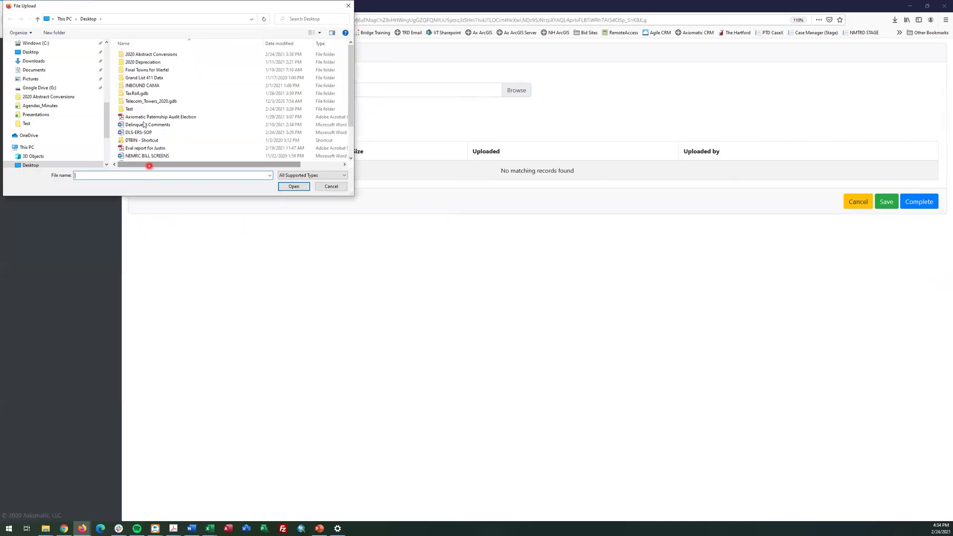
pyautogui.doubleClick(143, 148)
pyautogui.click(159, 120)
pyautogui.click(909, 256)
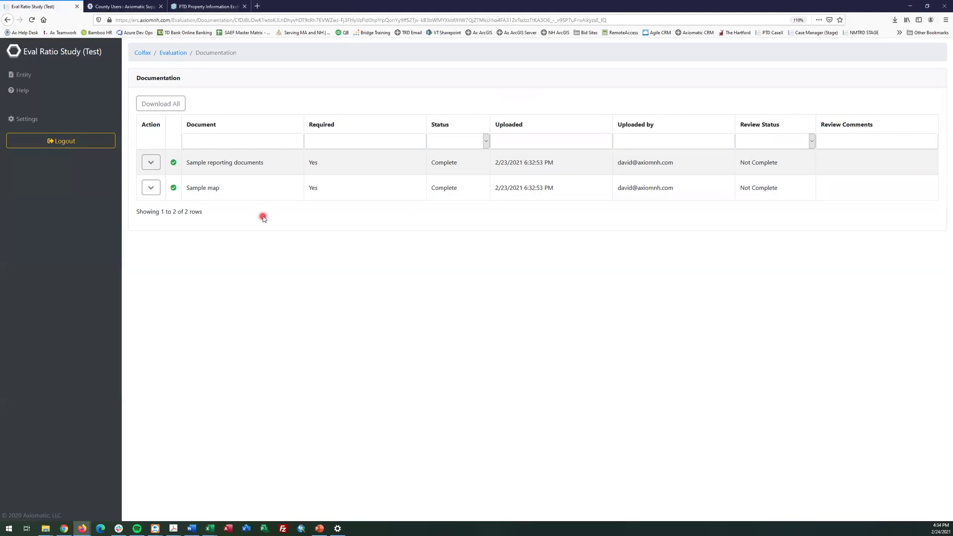
pyautogui.click(177, 53)
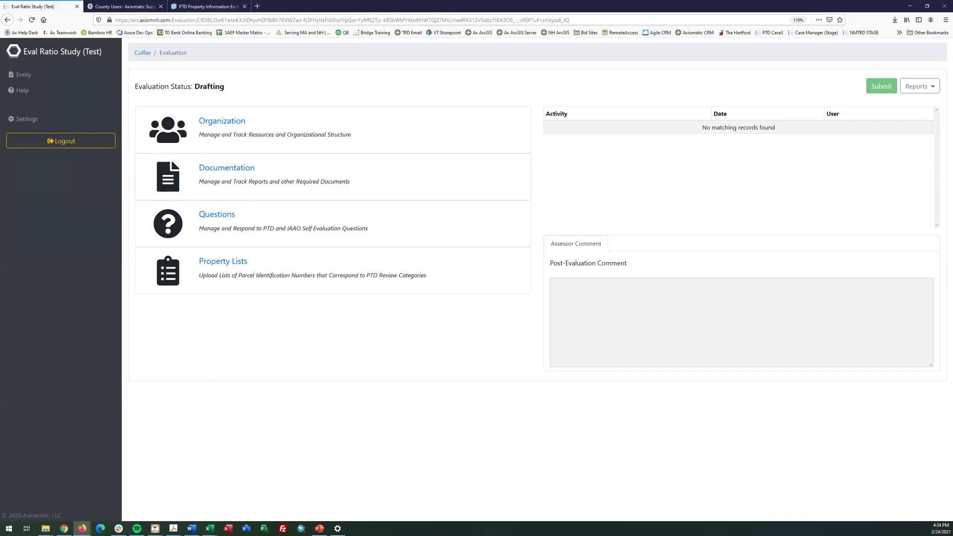
pyautogui.hotkey('alt', 'Tab')
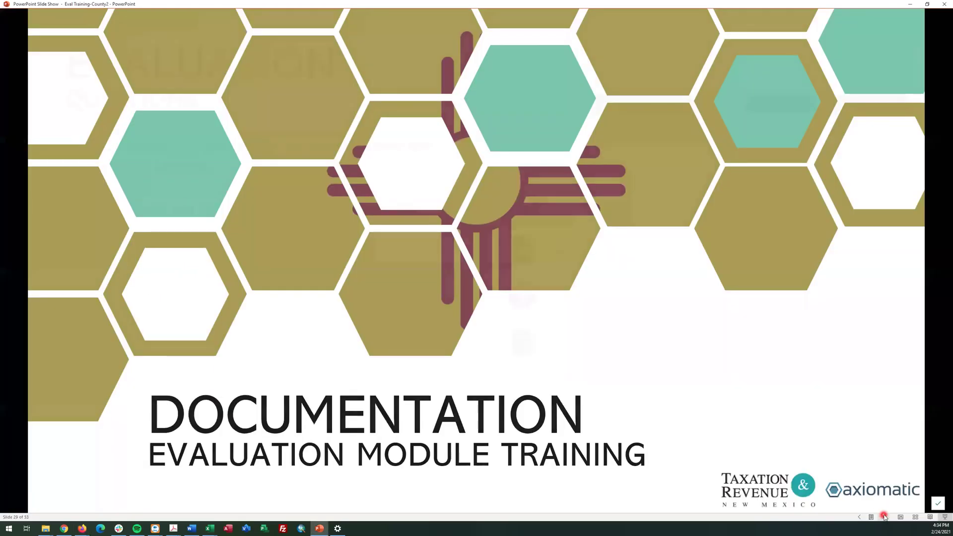
# Advance to the slide listing eight required Assessment Administration questions
pyautogui.click(885, 517)
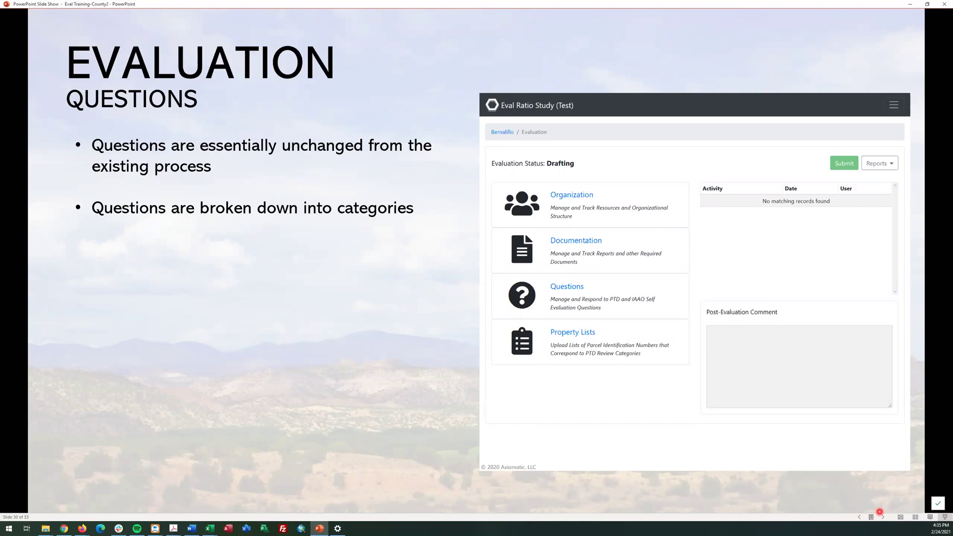
pyautogui.click(880, 514)
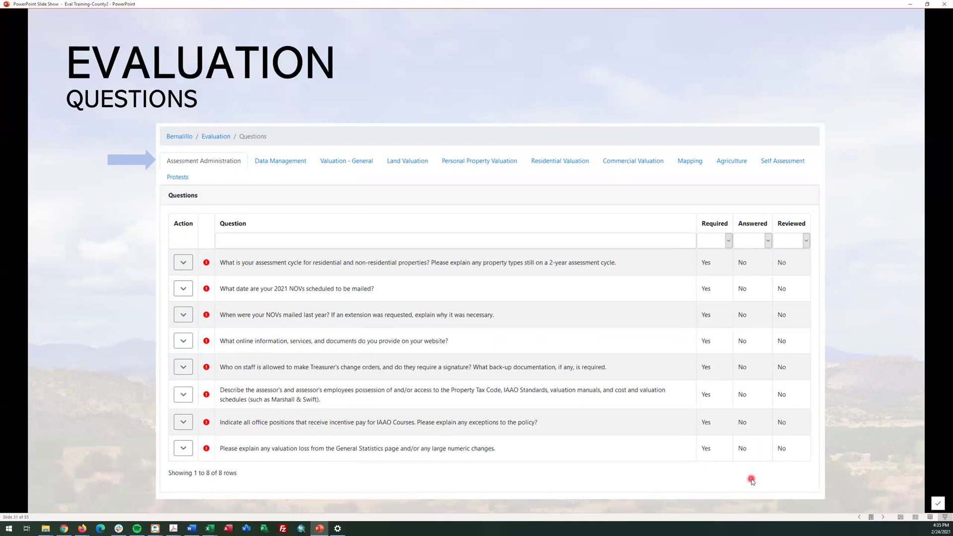
# Advance past the edit option, answer form and answered-question slides to the Questions title slide
pyautogui.click(188, 261)
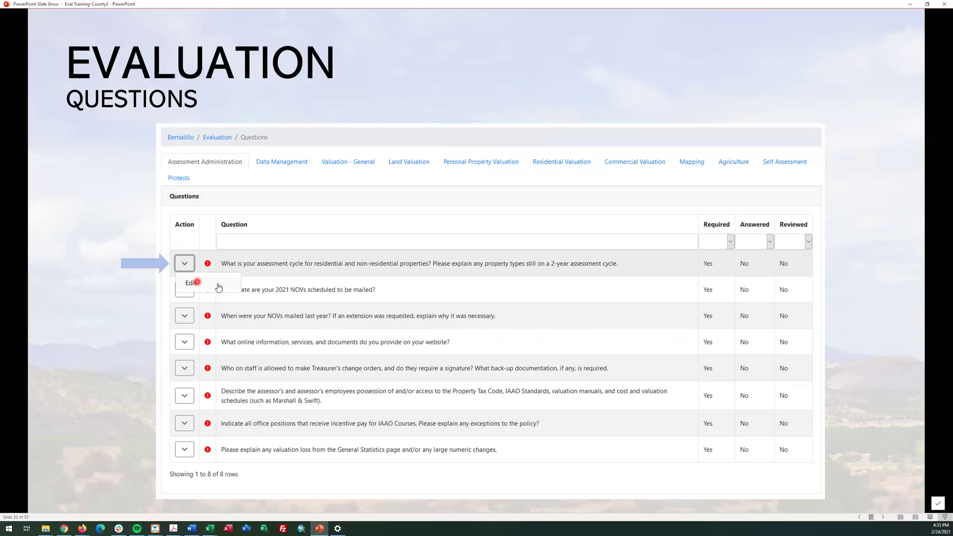
pyautogui.click(197, 282)
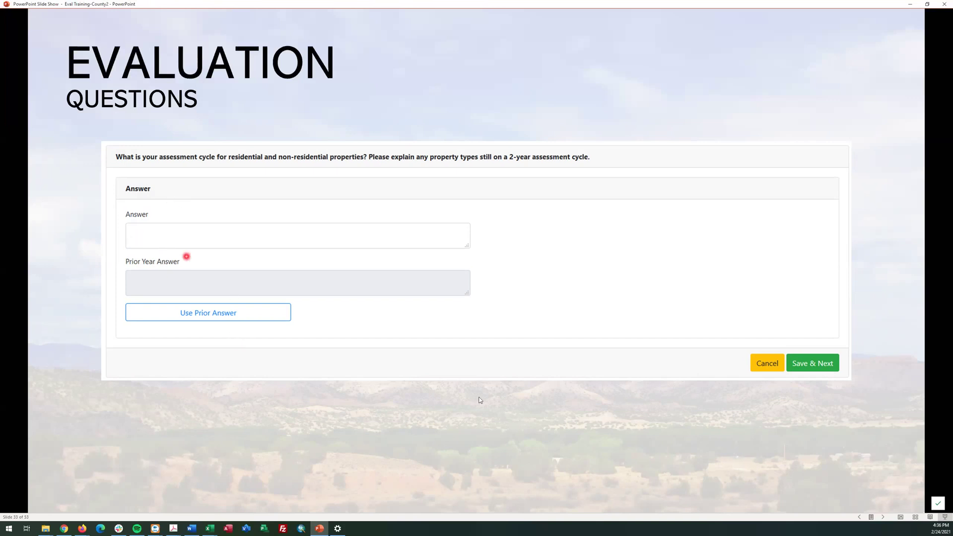
pyautogui.click(828, 366)
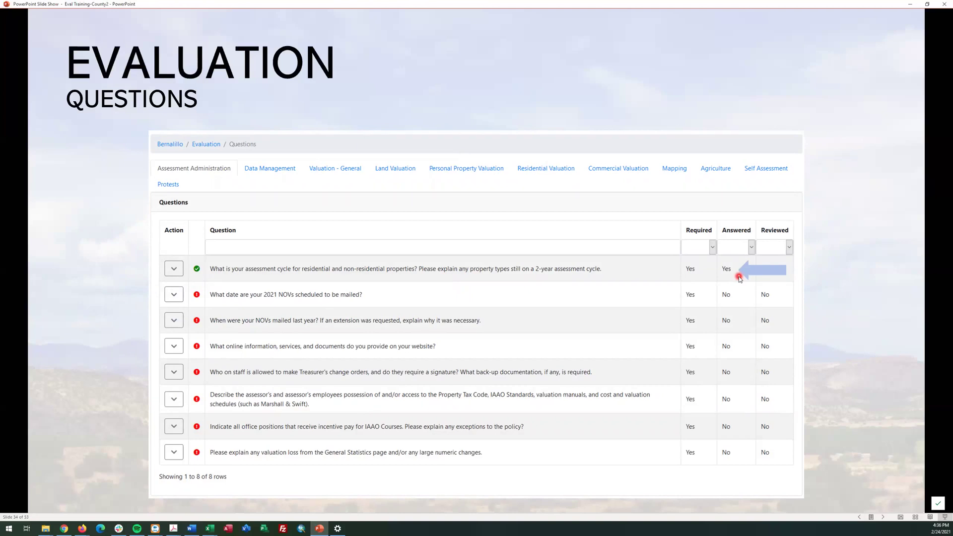
pyautogui.press('Right')
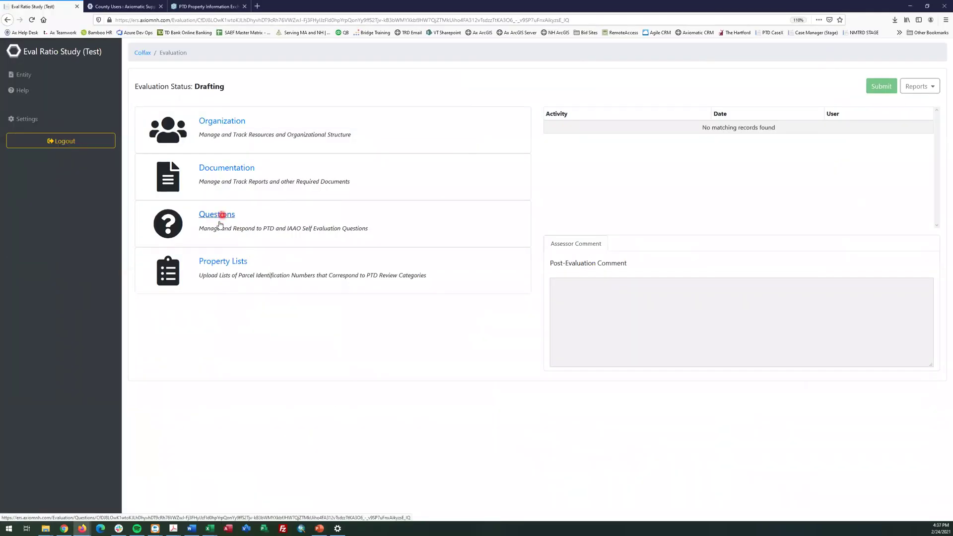
# Open the general questions and answer the ice cream flavor question with 'strawberry'
pyautogui.click(217, 218)
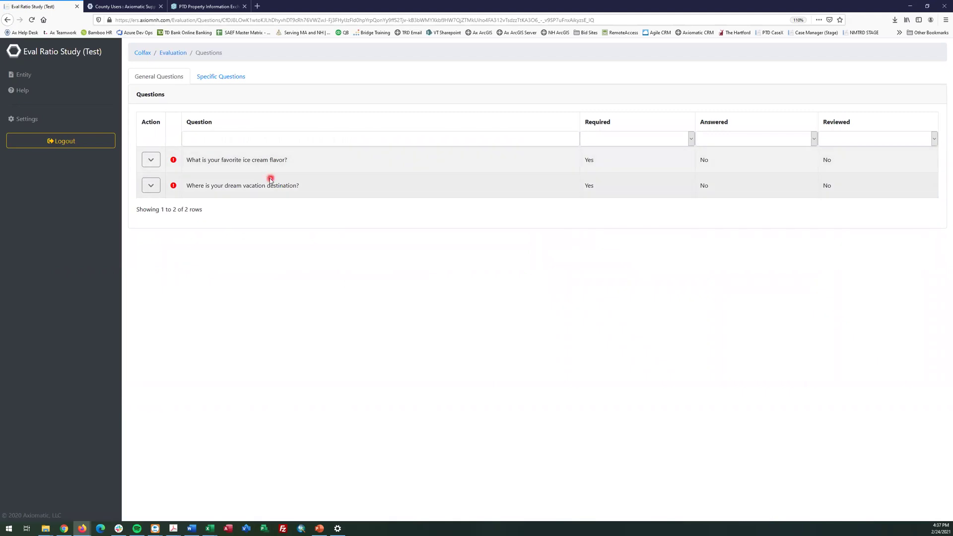
pyautogui.click(226, 77)
pyautogui.click(159, 77)
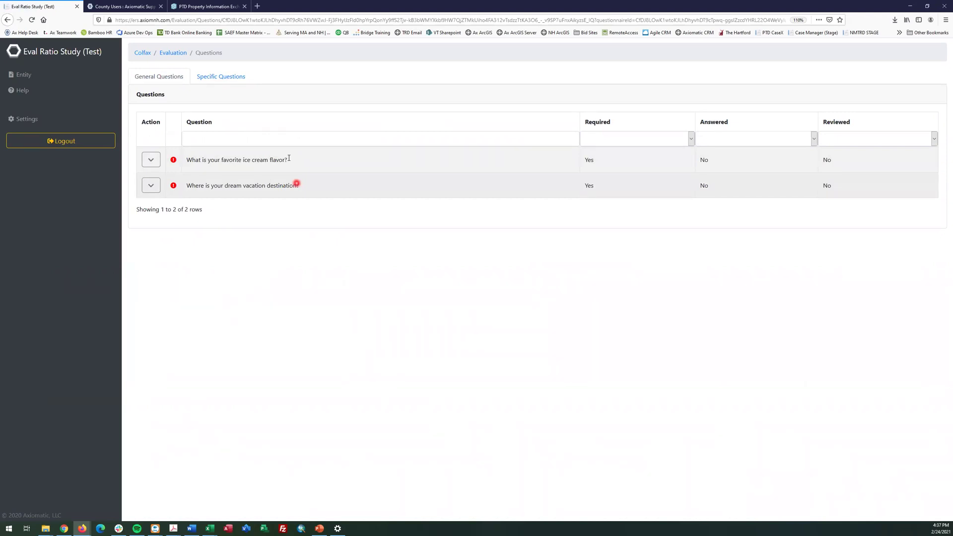
pyautogui.click(151, 160)
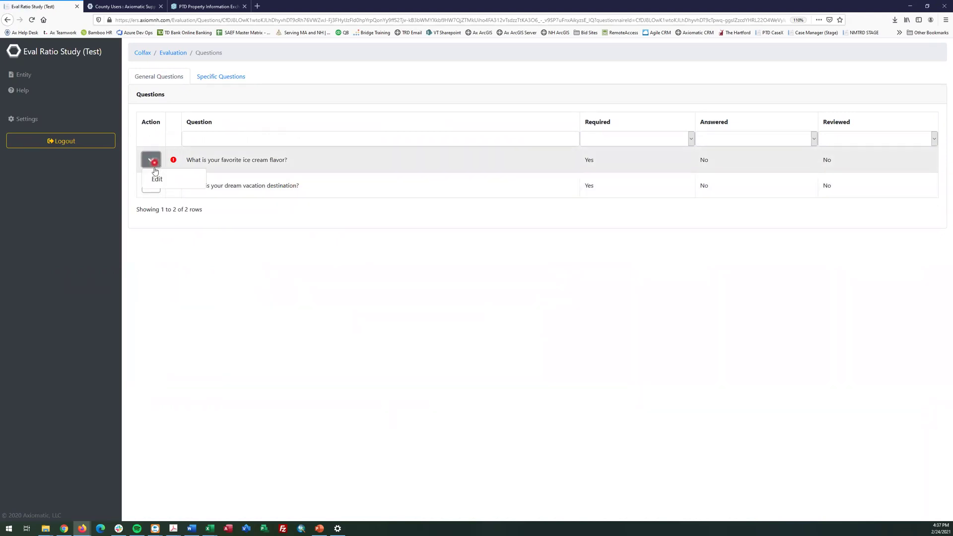
pyautogui.click(159, 179)
pyautogui.click(170, 126)
pyautogui.write('strawberry')
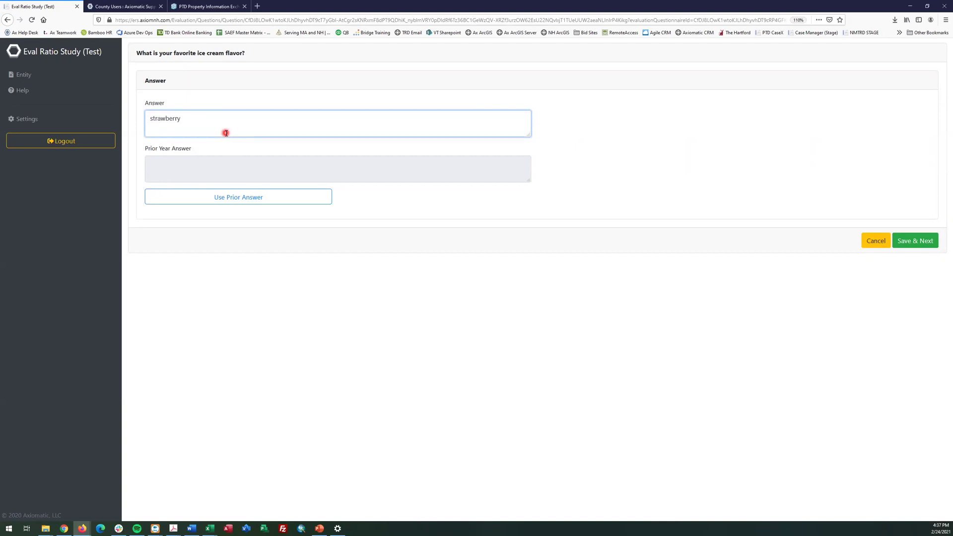
pyautogui.click(914, 239)
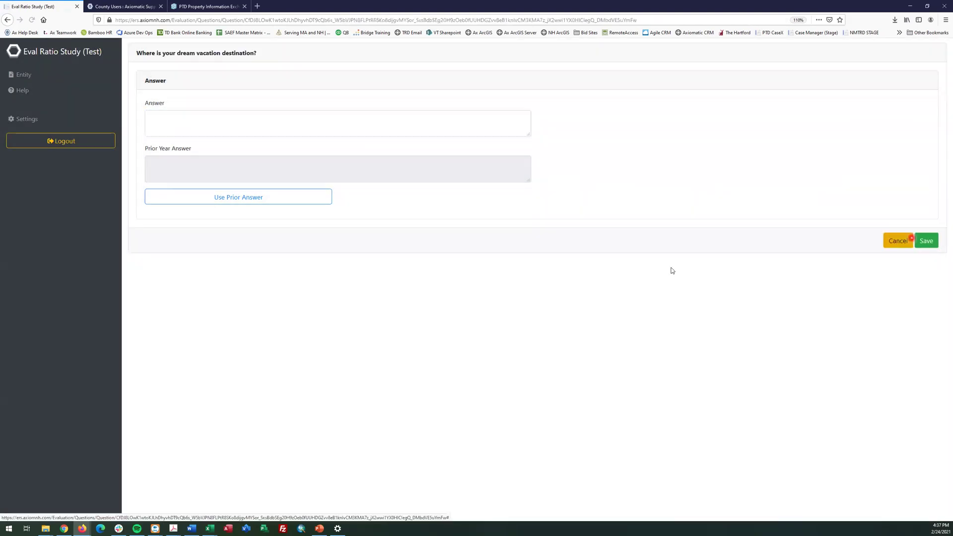
# Answer the dream vacation question with 'new mexico' and save
pyautogui.click(243, 121)
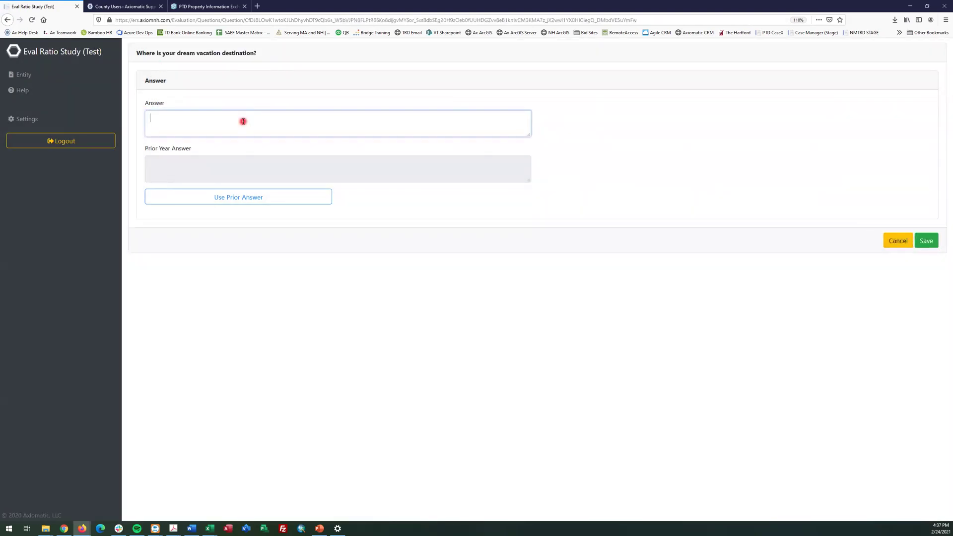
pyautogui.write('new mexico')
pyautogui.click(931, 242)
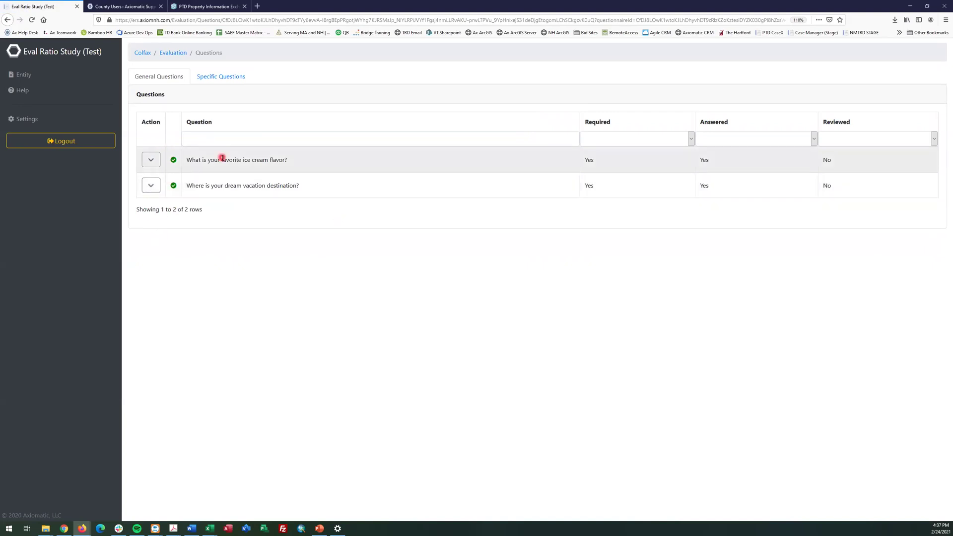
# Open the mascot question twice, discarding changes each time, then return to the evaluation overview
pyautogui.click(209, 77)
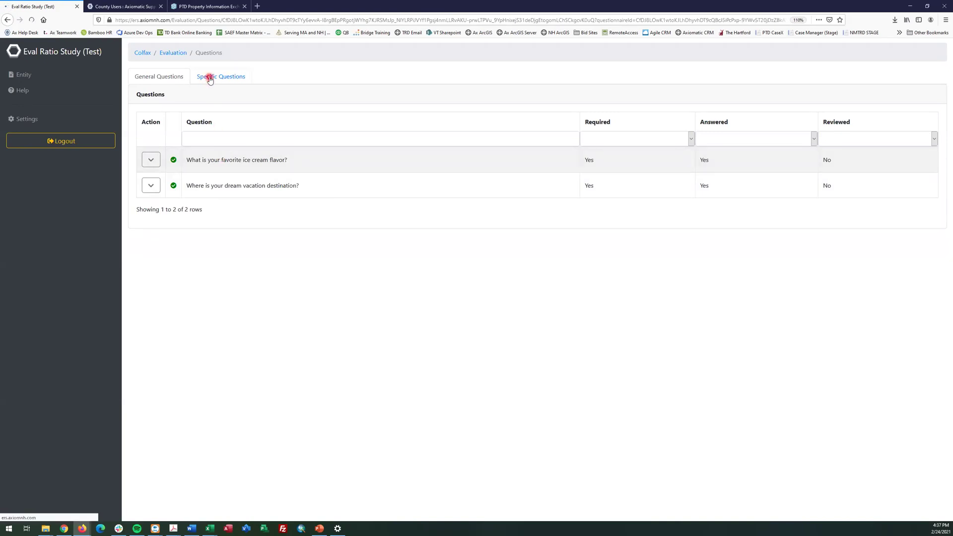
pyautogui.click(151, 160)
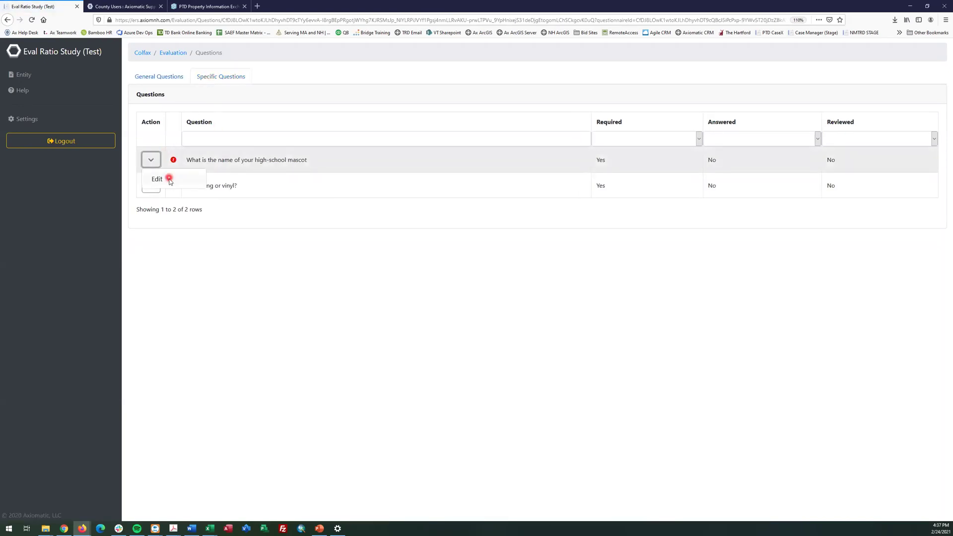
pyautogui.click(168, 178)
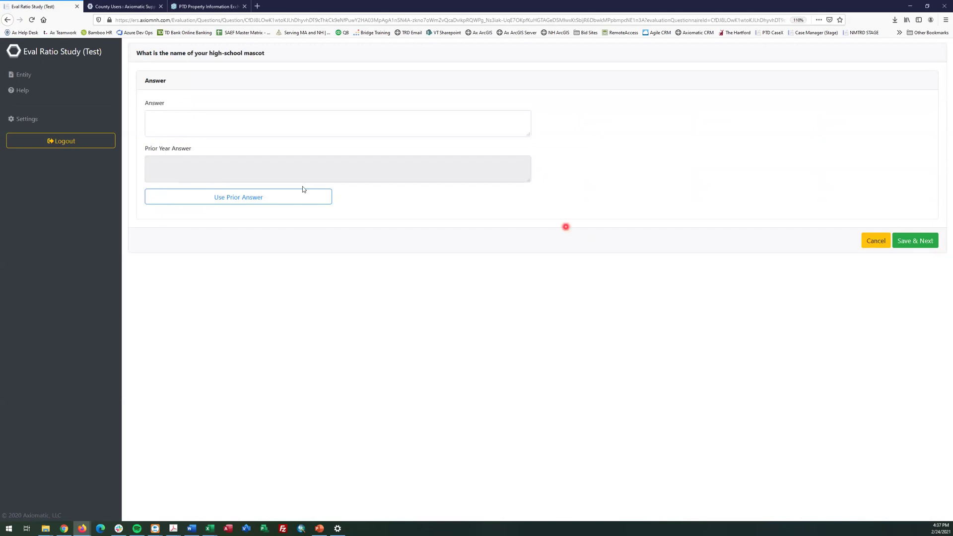
pyautogui.click(857, 241)
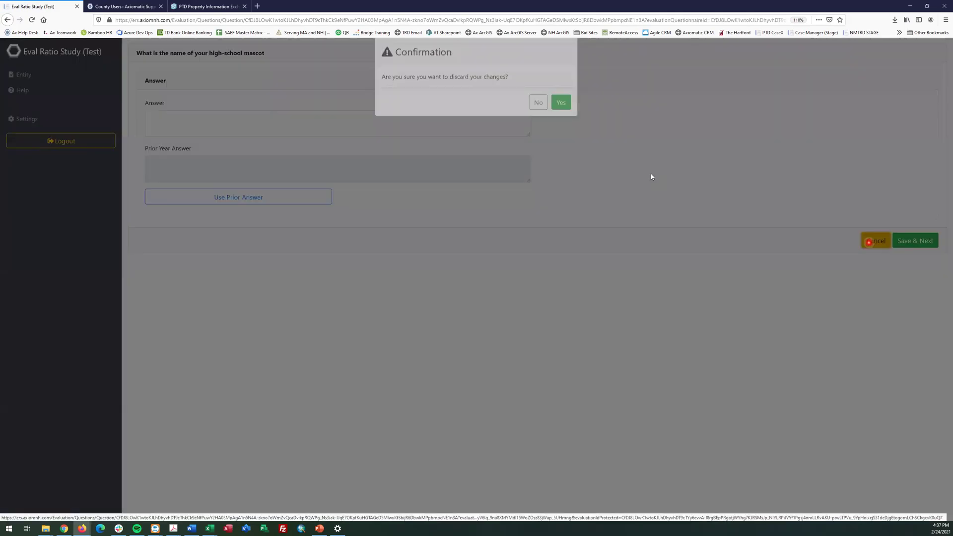
pyautogui.click(554, 118)
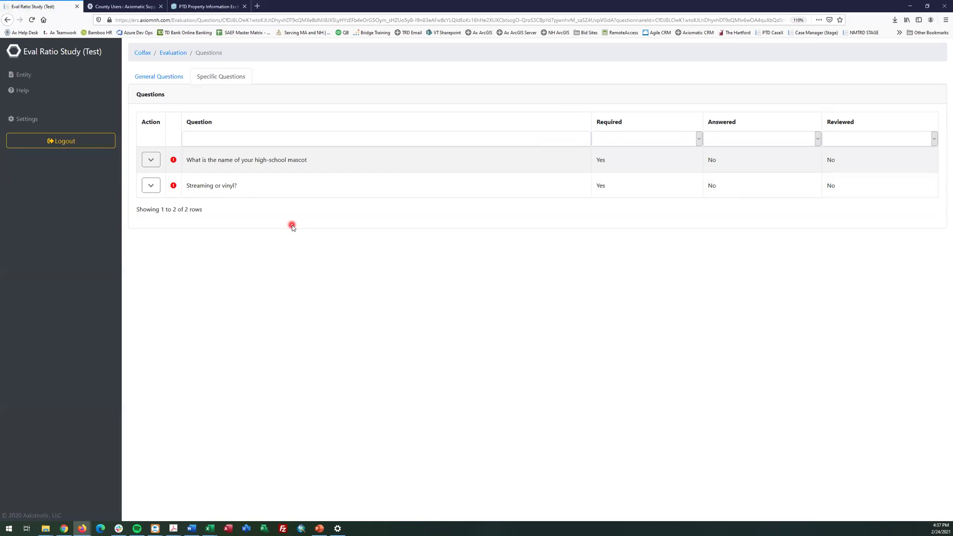
pyautogui.click(151, 159)
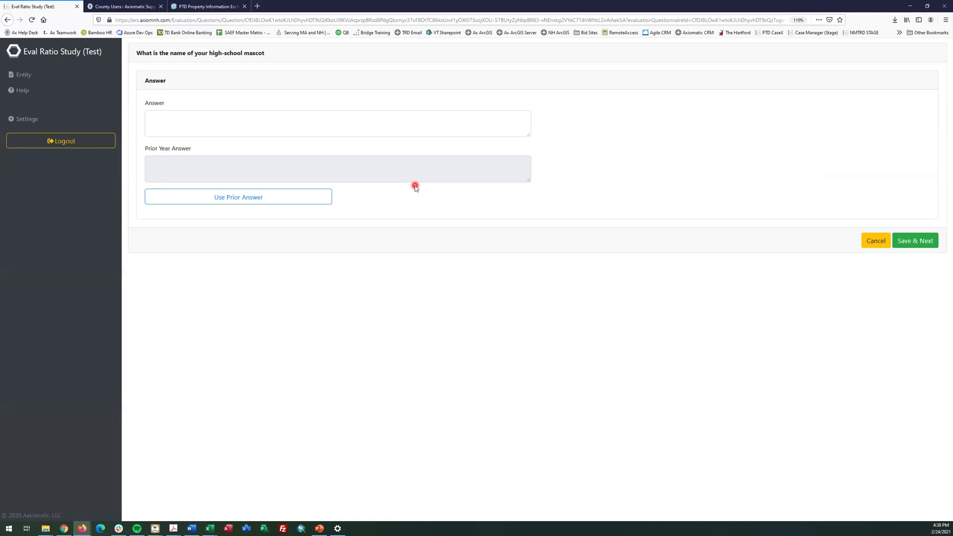
pyautogui.click(883, 244)
pyautogui.click(552, 113)
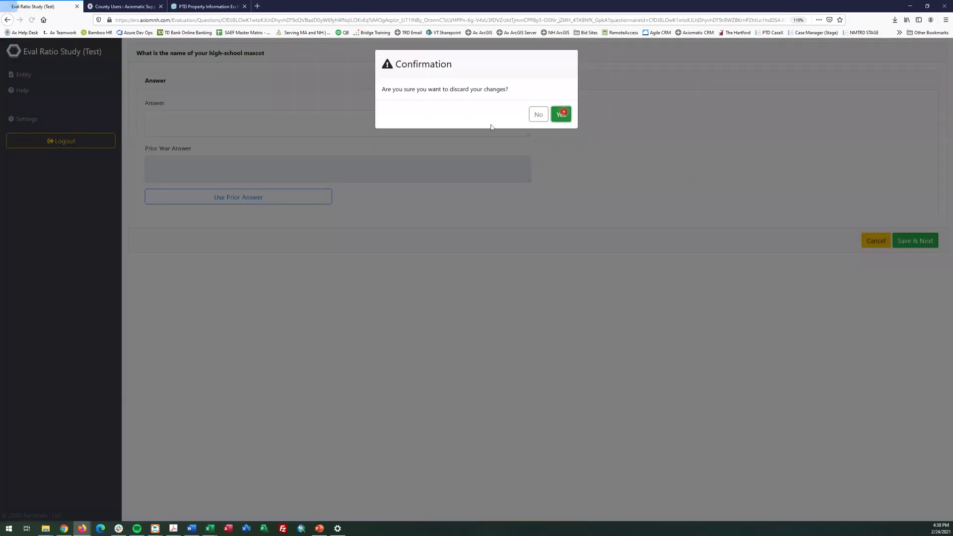
pyautogui.click(164, 217)
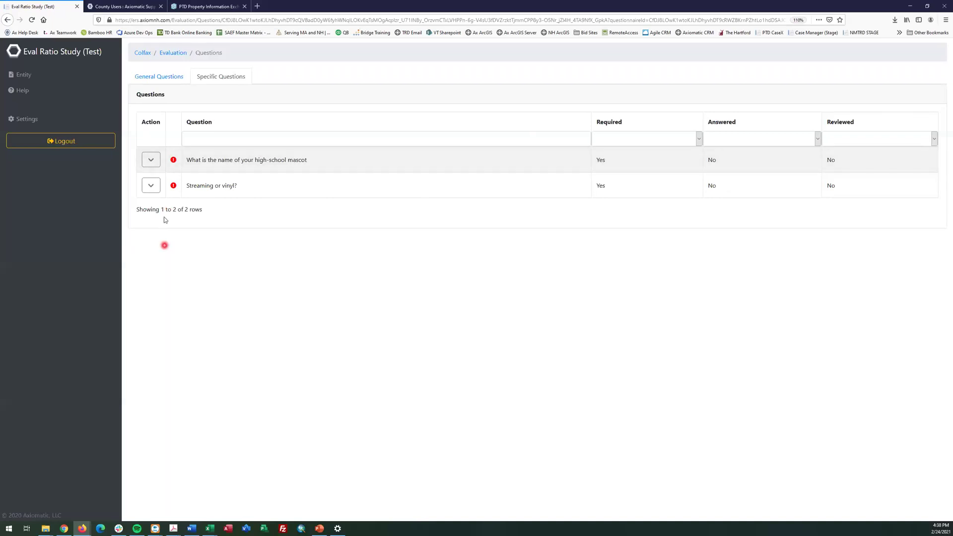
pyautogui.click(173, 53)
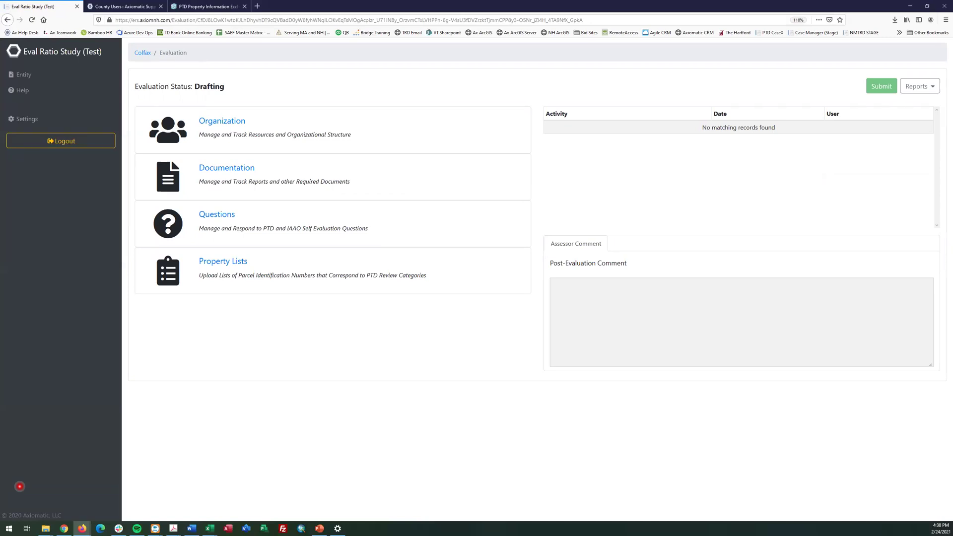
# Confirm the Reports list shows No Available Reports, then open the evaluation questions
pyautogui.click(913, 87)
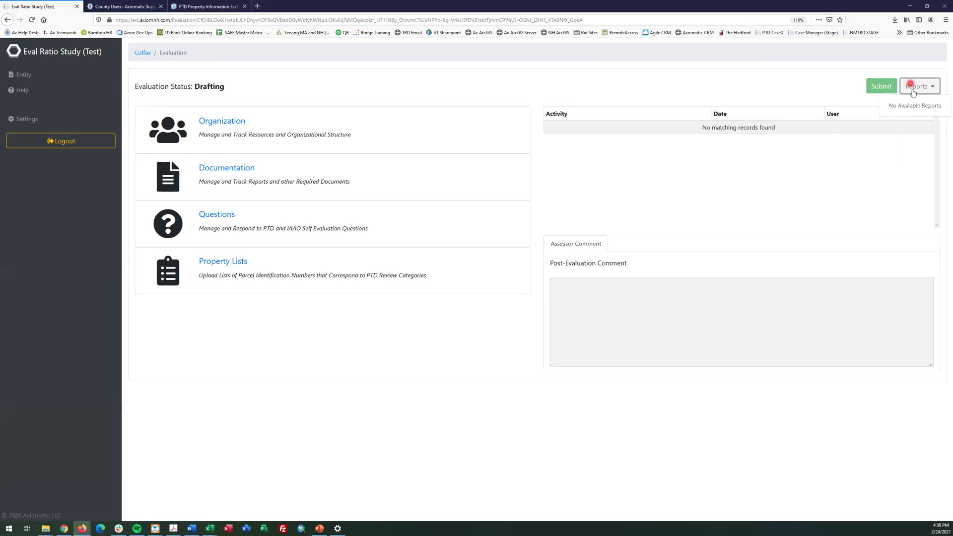
pyautogui.click(728, 97)
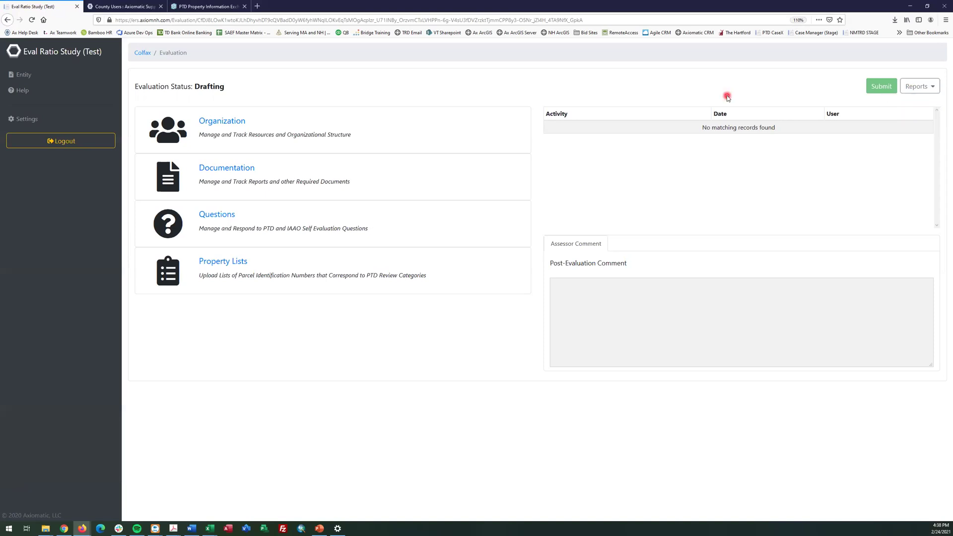
pyautogui.click(740, 203)
pyautogui.click(219, 214)
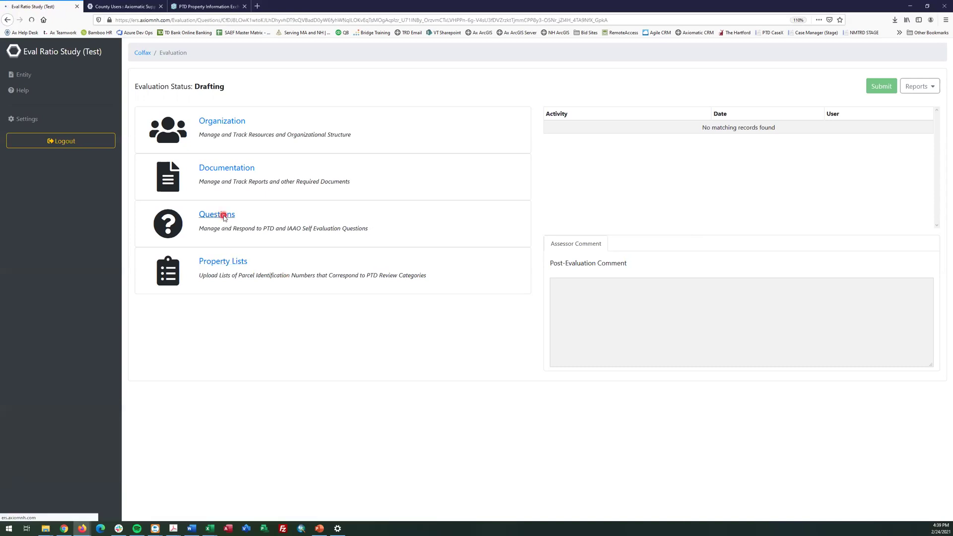
# Revise the ice cream answer to 'strawberry icecream', save it, and leave the vacation answer unchanged
pyautogui.click(150, 160)
pyautogui.click(158, 179)
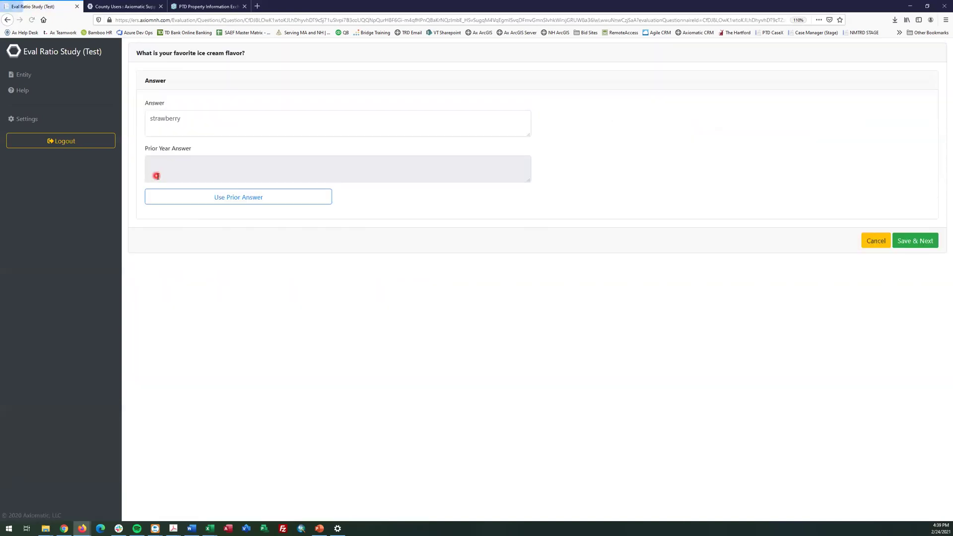
pyautogui.click(197, 119)
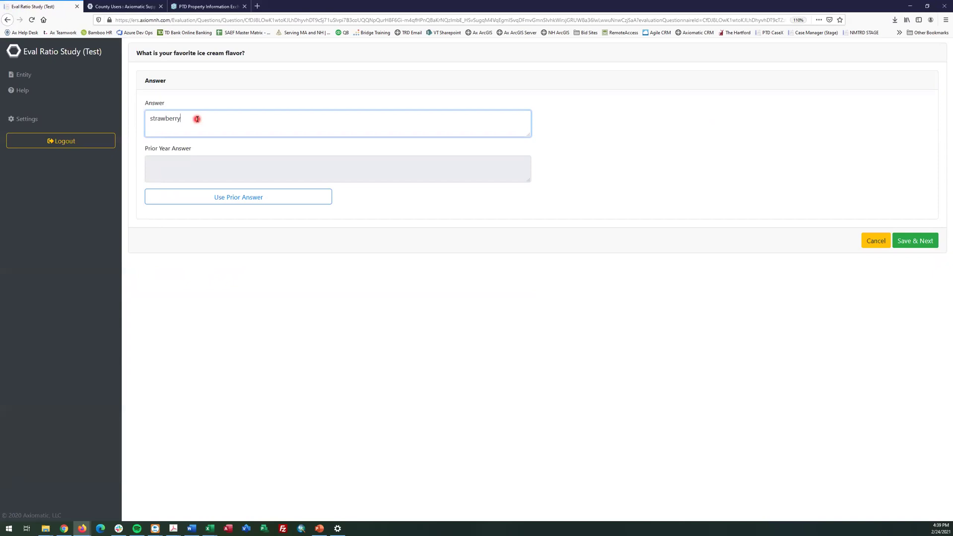
pyautogui.write('icream')
pyautogui.rightClick(192, 118)
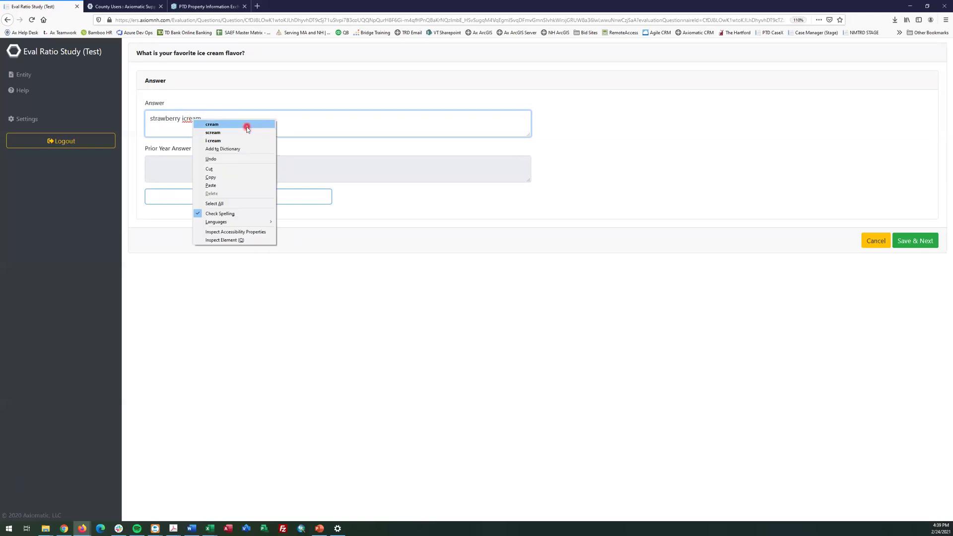
pyautogui.click(245, 124)
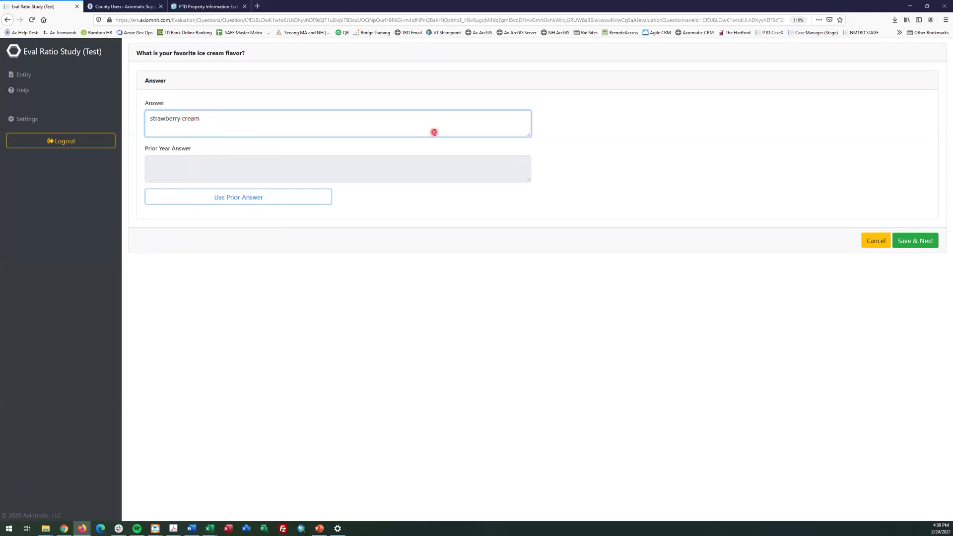
pyautogui.write('ice')
pyautogui.click(912, 240)
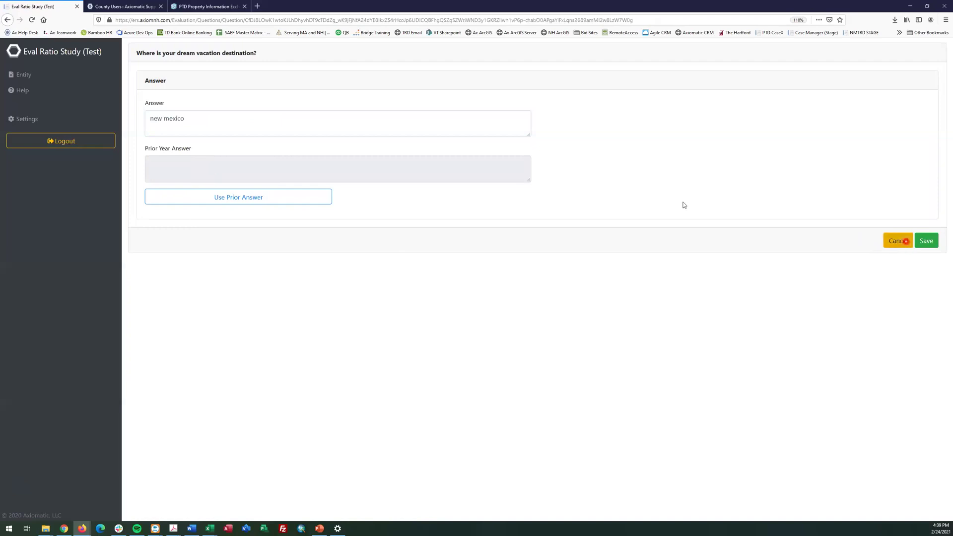
pyautogui.click(904, 241)
pyautogui.click(562, 113)
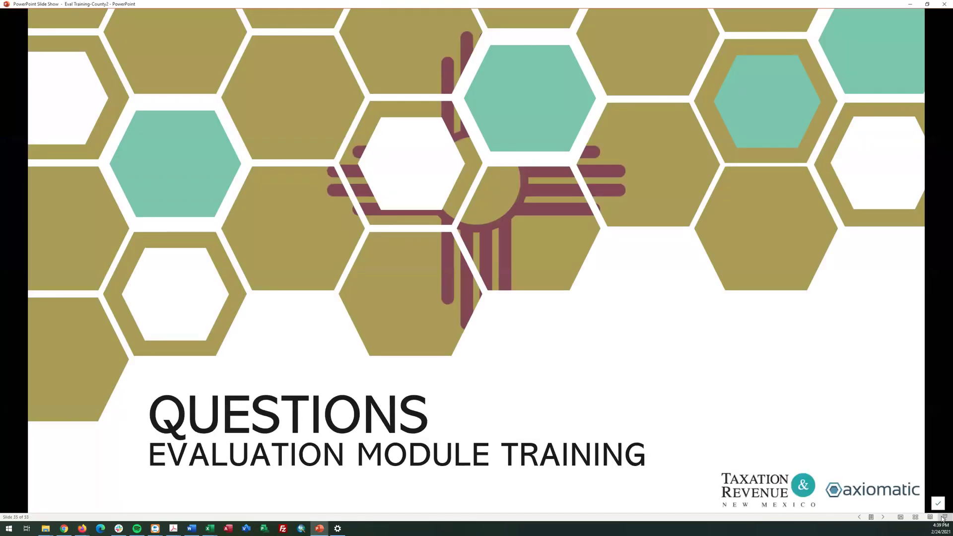
# Advance the slide show to slide 36, the Evaluation Property List slide
pyautogui.click(884, 519)
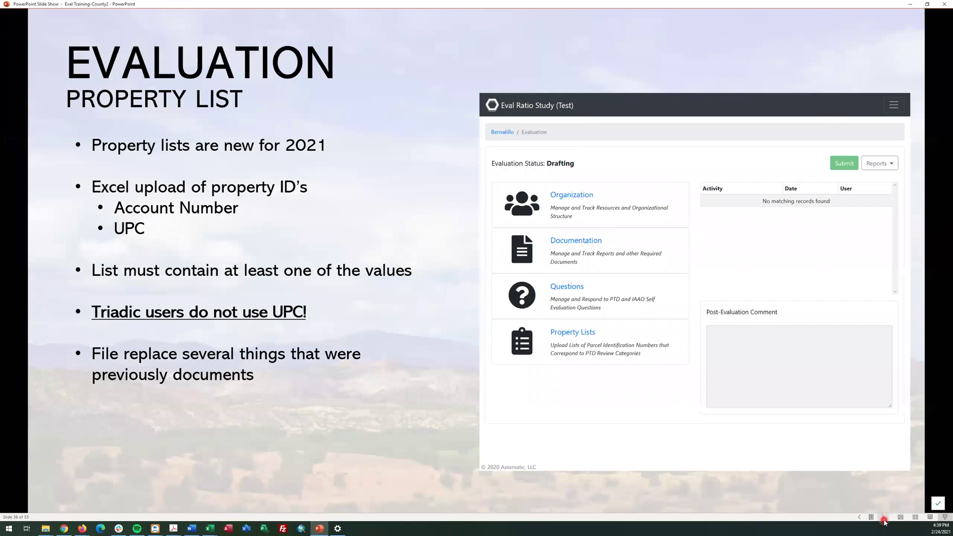
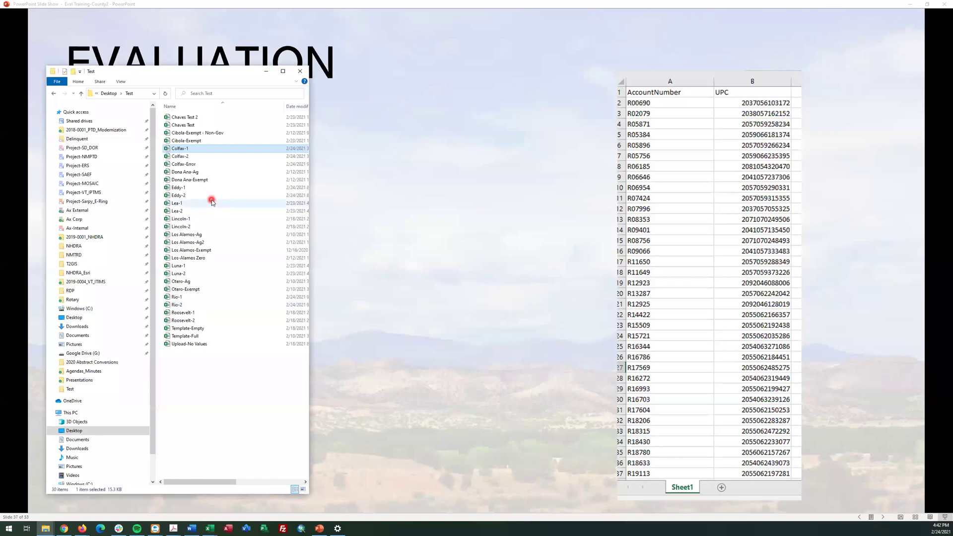
# Open the Los Alamos-Exempt workbook from the Desktop Test folder
pyautogui.doubleClick(190, 252)
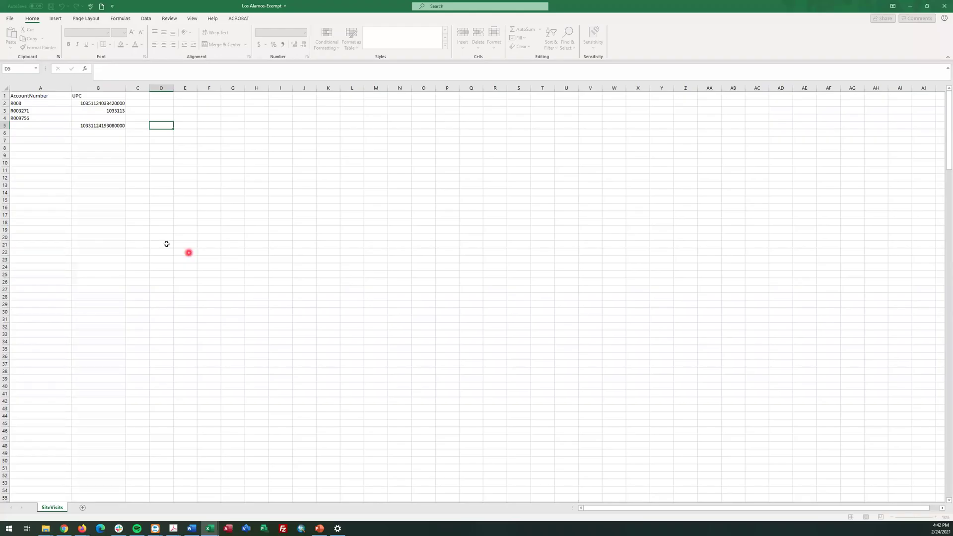
pyautogui.click(96, 149)
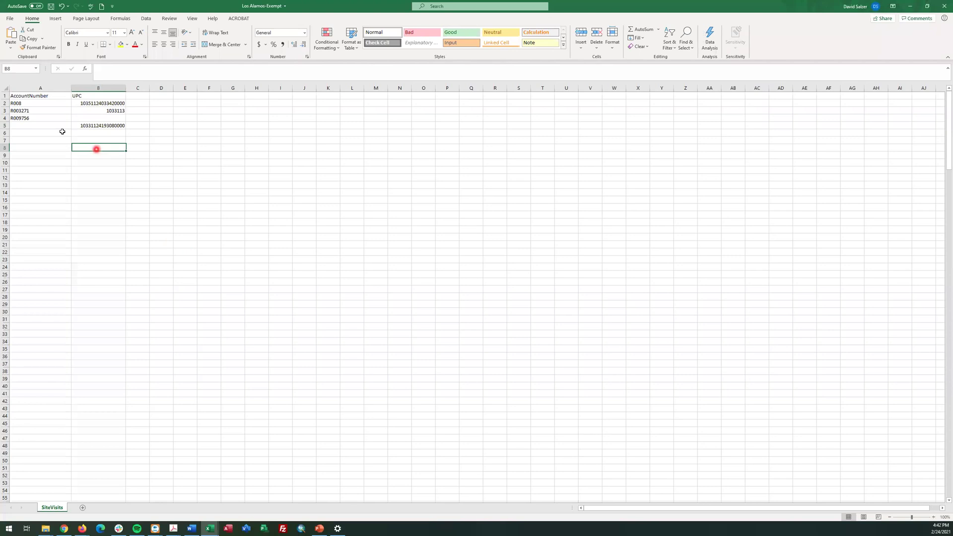
pyautogui.click(36, 103)
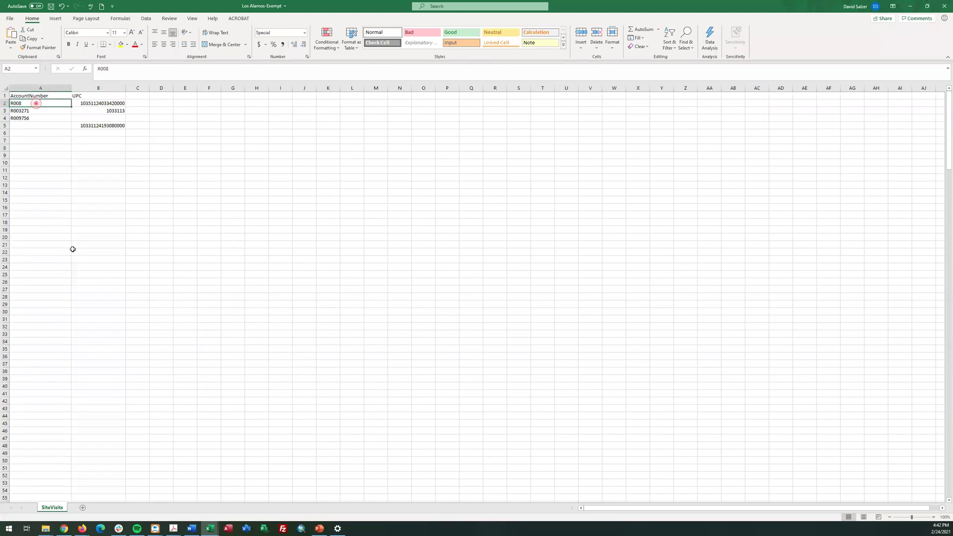
pyautogui.moveTo(38, 96)
pyautogui.mouseDown()
pyautogui.moveTo(87, 96)
pyautogui.moveTo(32, 124)
pyautogui.moveTo(87, 103)
pyautogui.moveTo(106, 110)
pyautogui.moveTo(35, 109)
pyautogui.mouseUp()
pyautogui.click(84, 103)
pyautogui.hotkey('ctrl', 'v')
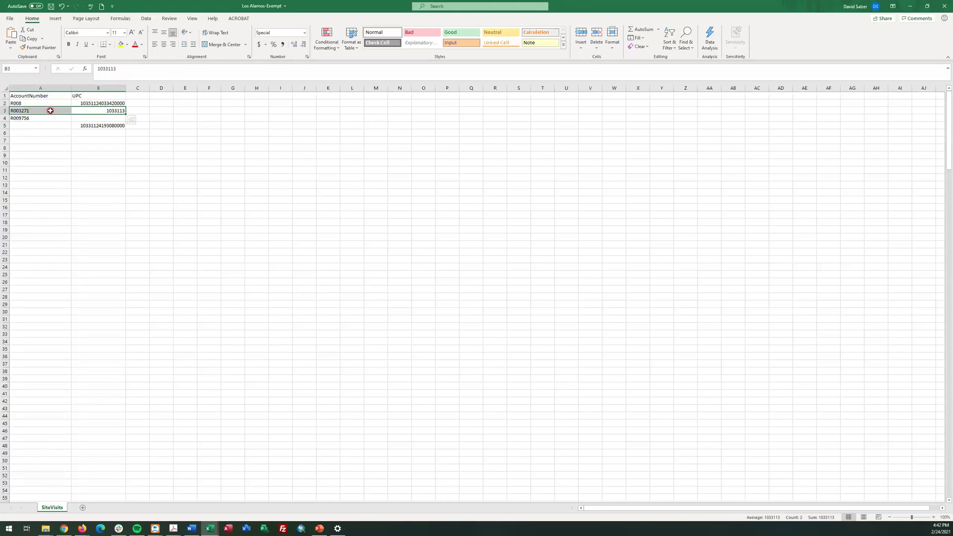
pyautogui.click(33, 111)
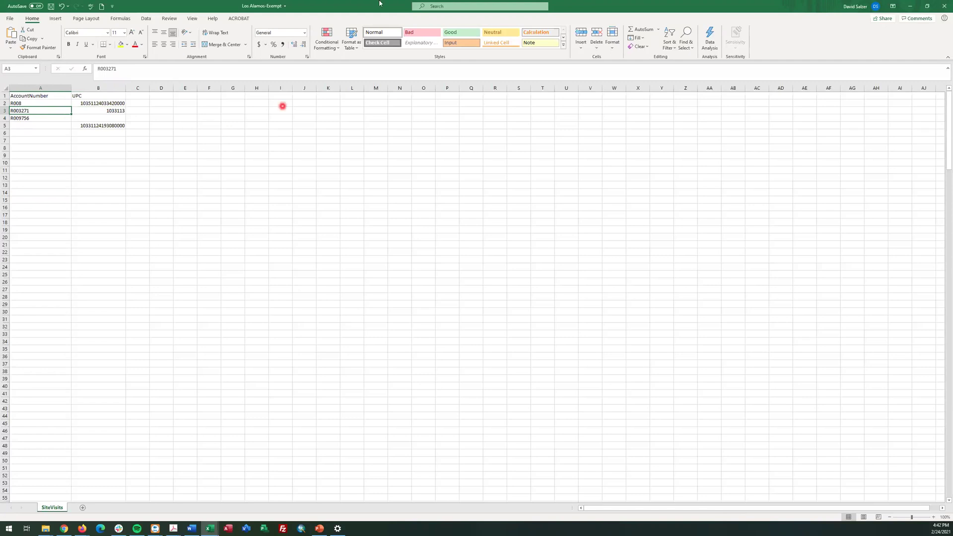
pyautogui.click(942, 4)
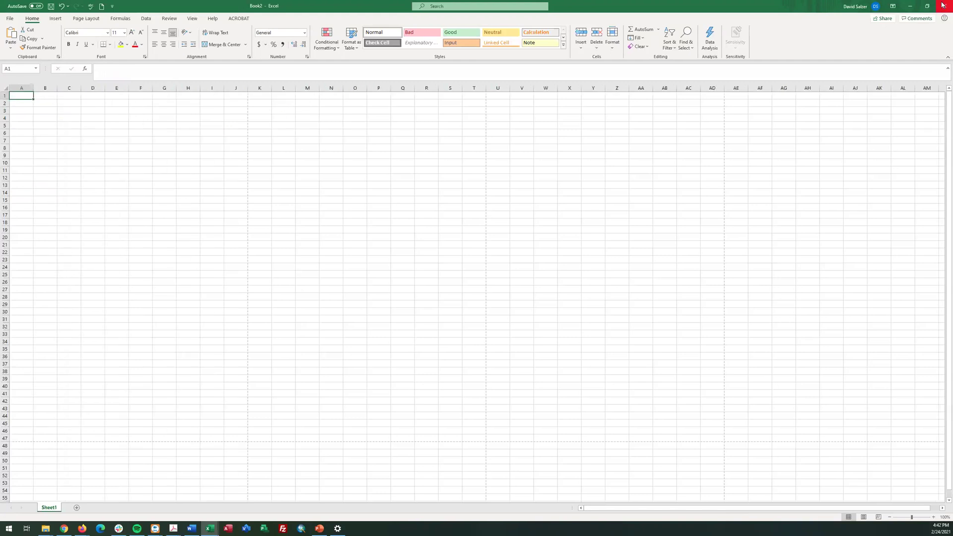
pyautogui.click(942, 4)
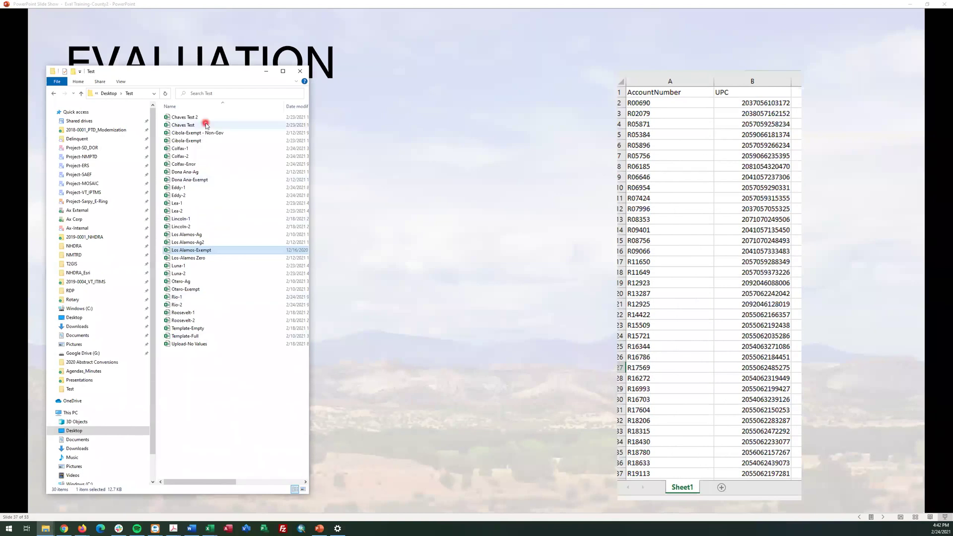
pyautogui.doubleClick(190, 133)
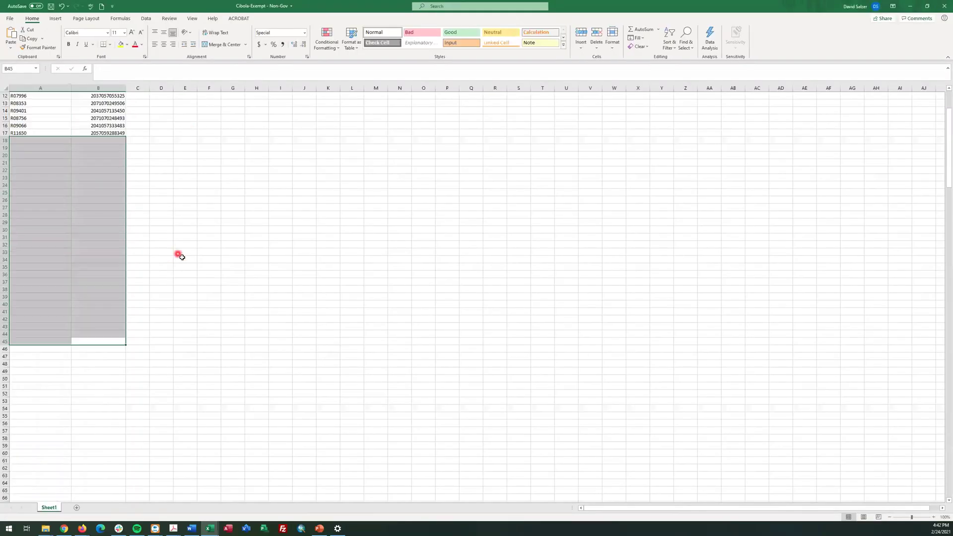
pyautogui.scroll(4, 181, 263)
pyautogui.moveTo(102, 103); pyautogui.dragTo(104, 193)
pyautogui.click(185, 193)
pyautogui.scroll(3, 108, 201)
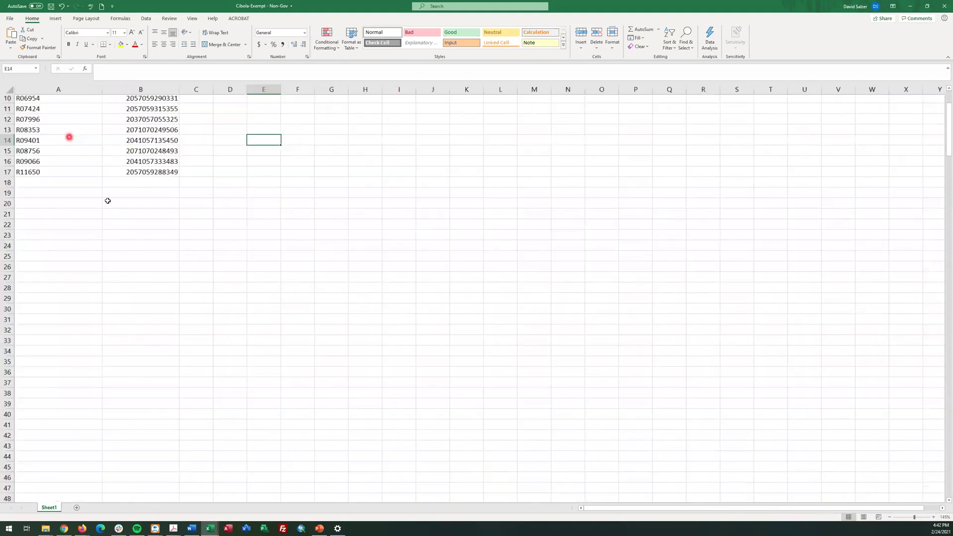
pyautogui.scroll(3, 108, 200)
pyautogui.click(135, 91)
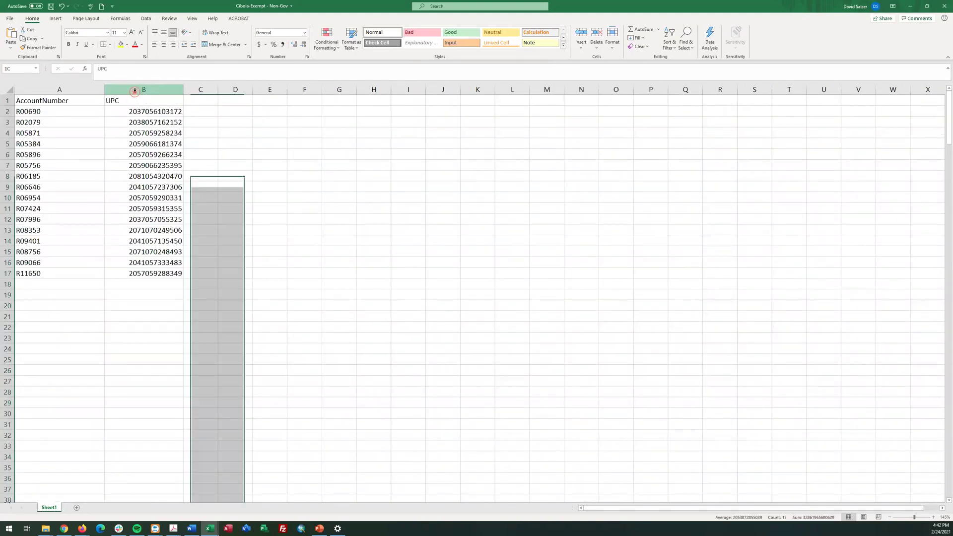
pyautogui.rightClick(135, 91)
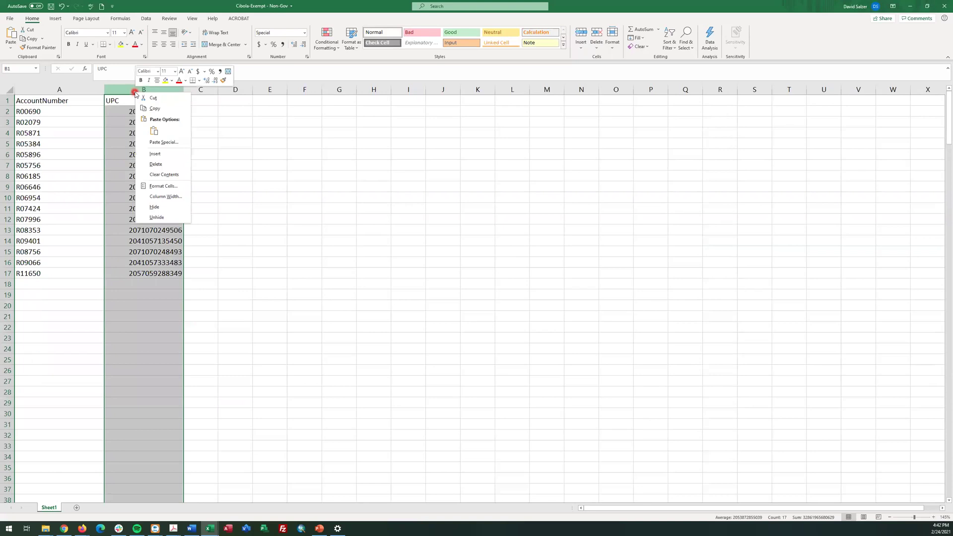
pyautogui.click(169, 185)
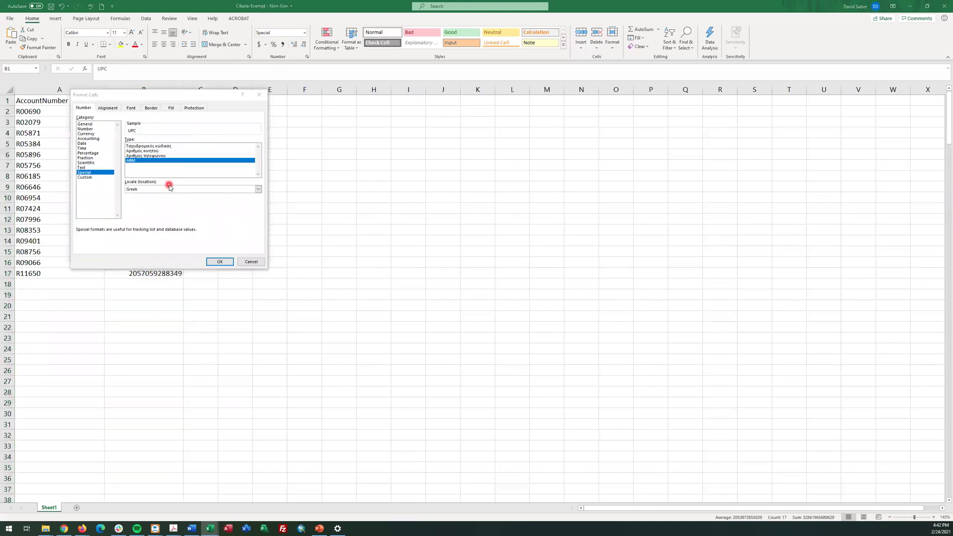
pyautogui.click(86, 177)
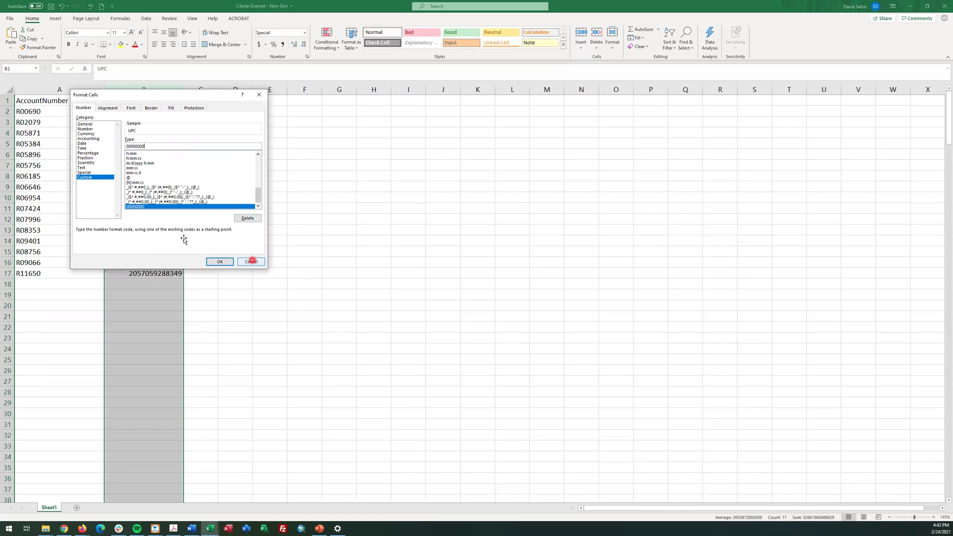
pyautogui.click(252, 262)
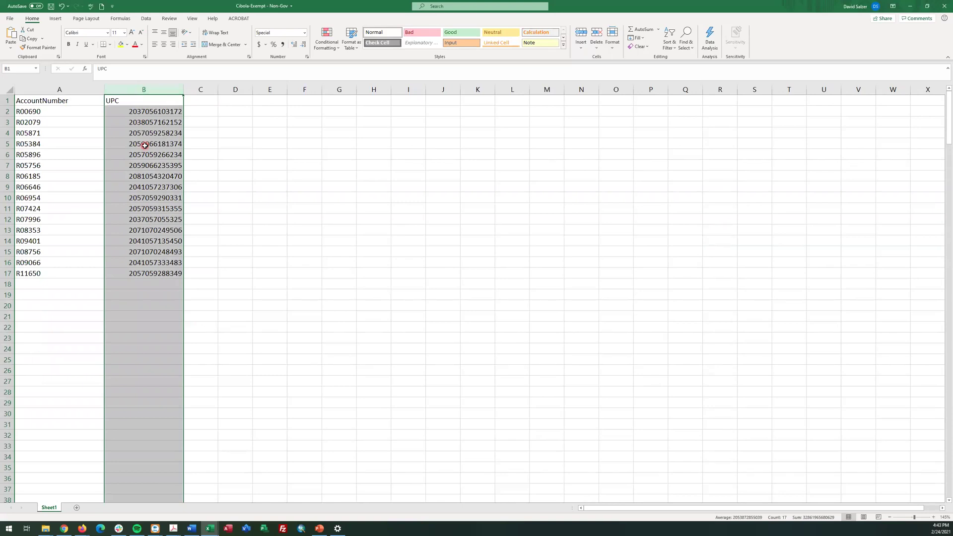
pyautogui.moveTo(66, 111); pyautogui.dragTo(54, 208)
pyautogui.moveTo(47, 282); pyautogui.dragTo(47, 282)
pyautogui.click(67, 381)
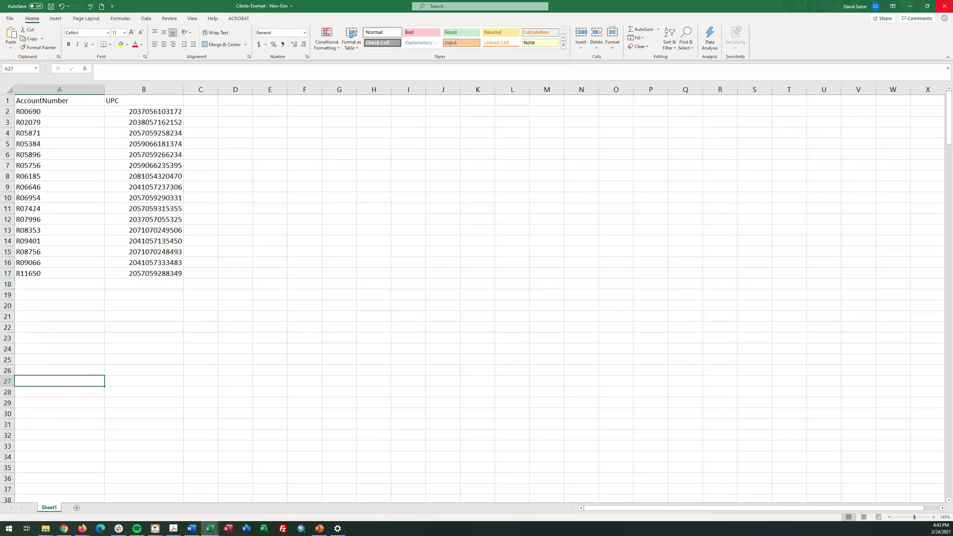
pyautogui.click(943, 6)
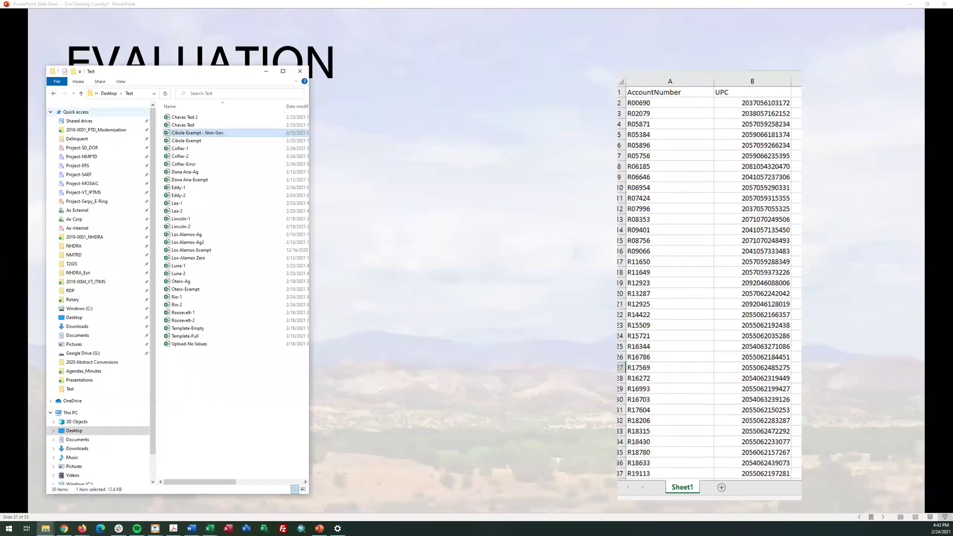
# Advance the slideshow to the Property List title slide, then open Colfax's entity page in Eval Ratio Study
pyautogui.click(896, 517)
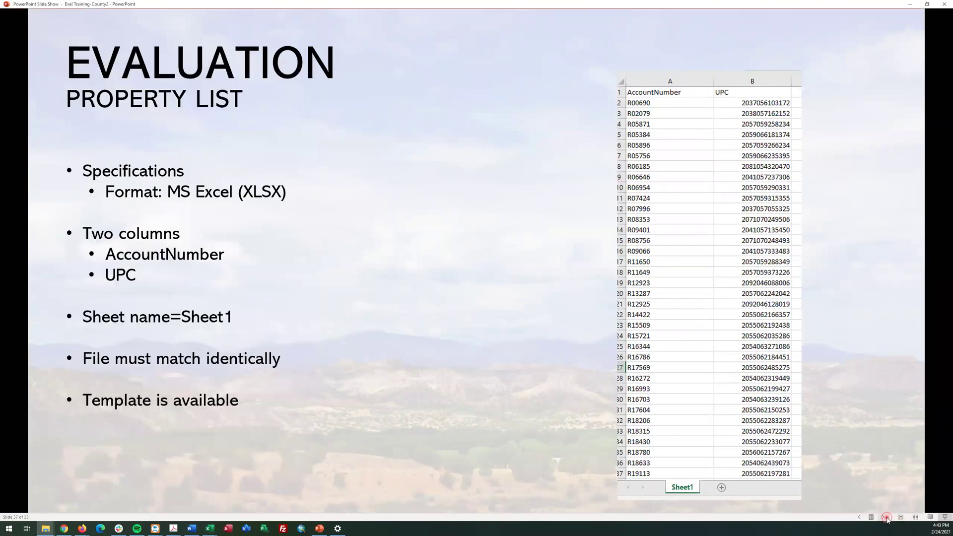
pyautogui.click(884, 518)
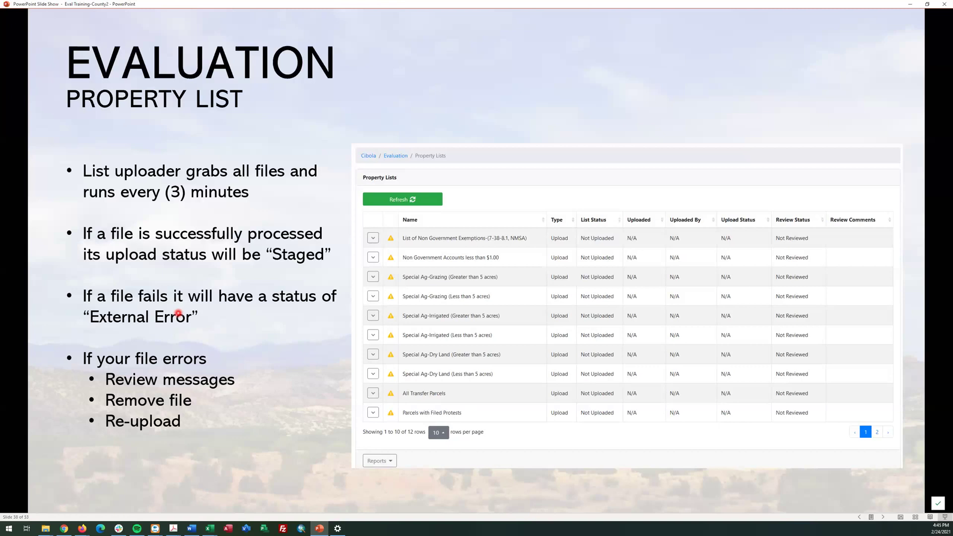
pyautogui.press('Right')
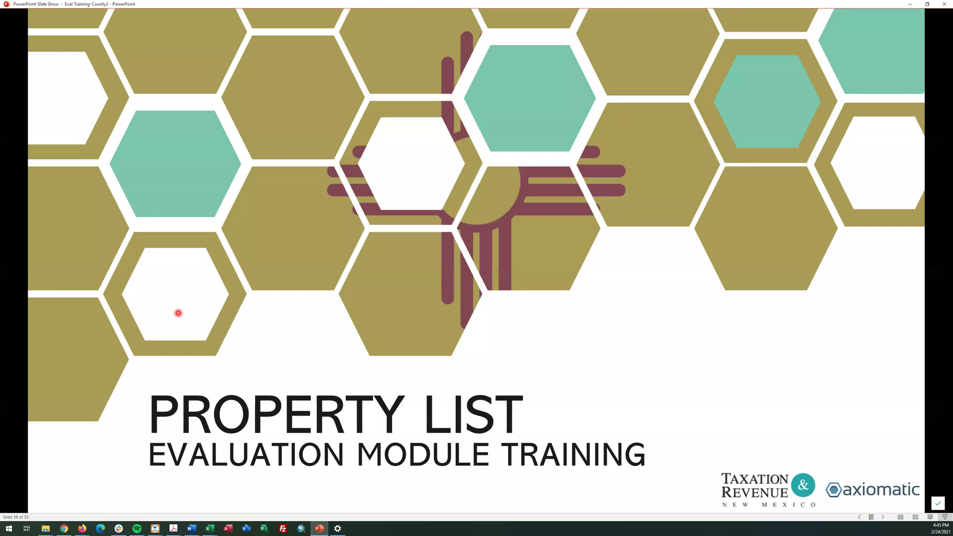
pyautogui.hotkey('alt', 'Tab')
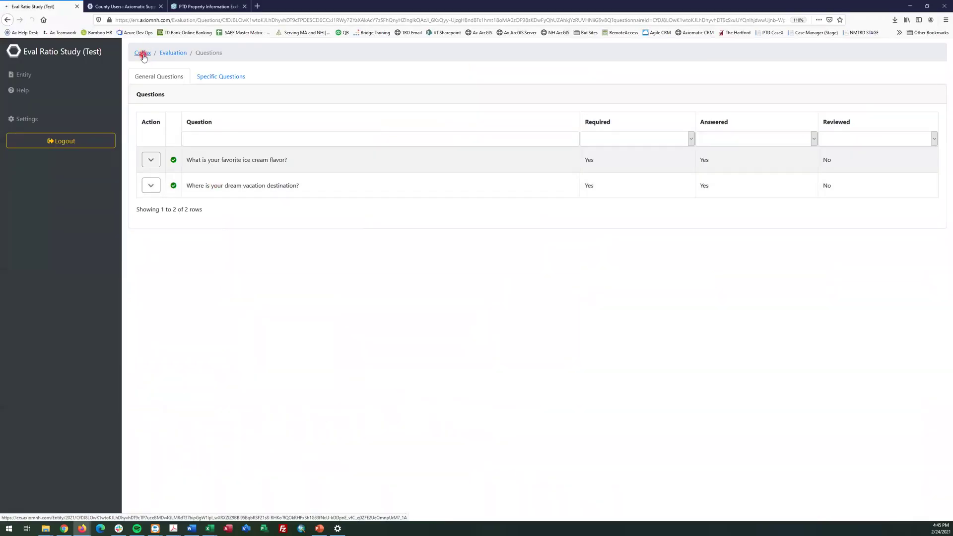
pyautogui.click(144, 53)
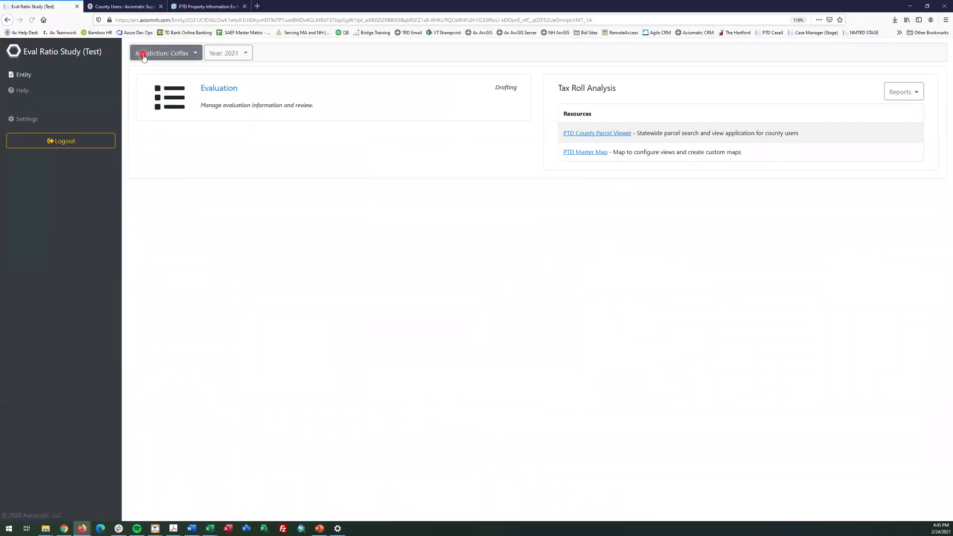
# Open the Upload New File form for the Colfax evaluation's Fully Exempt Properties list
pyautogui.click(213, 195)
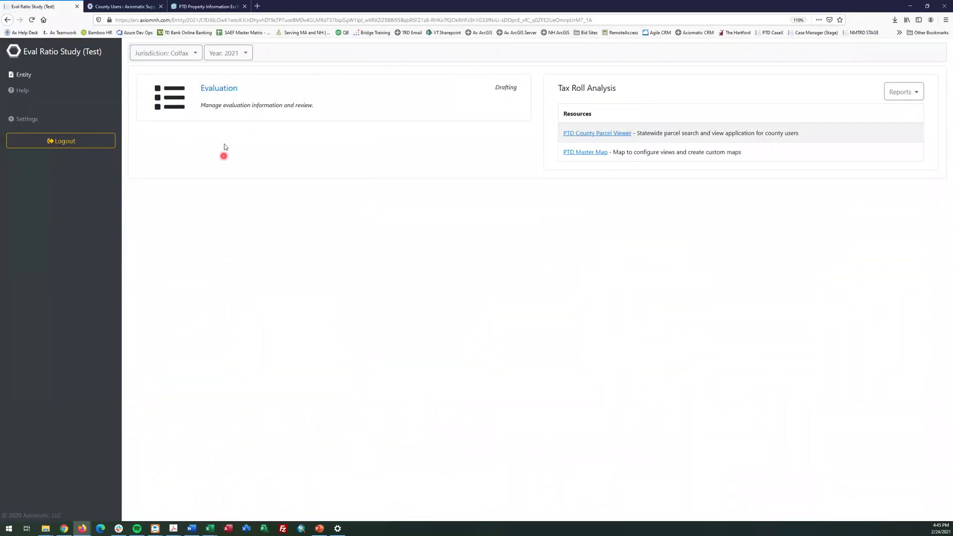
pyautogui.click(215, 90)
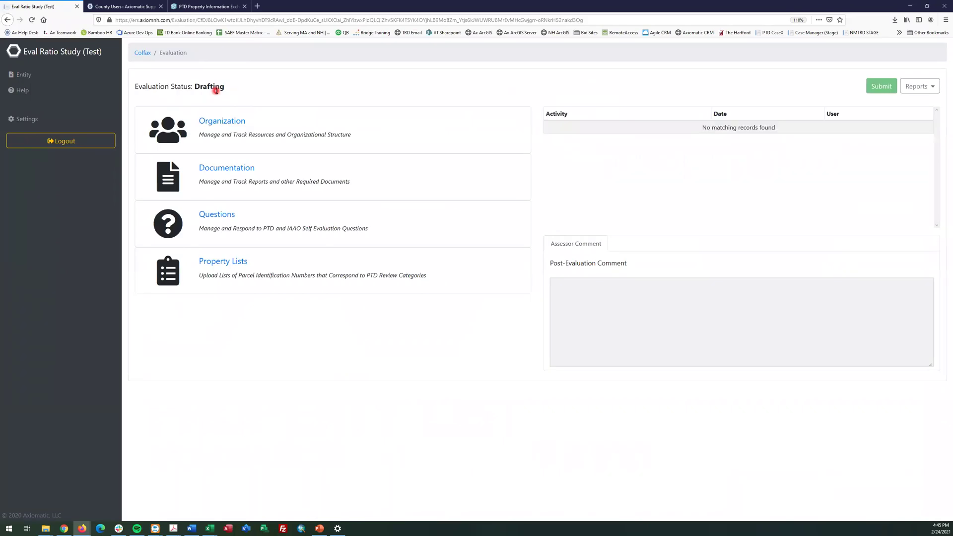
pyautogui.click(218, 264)
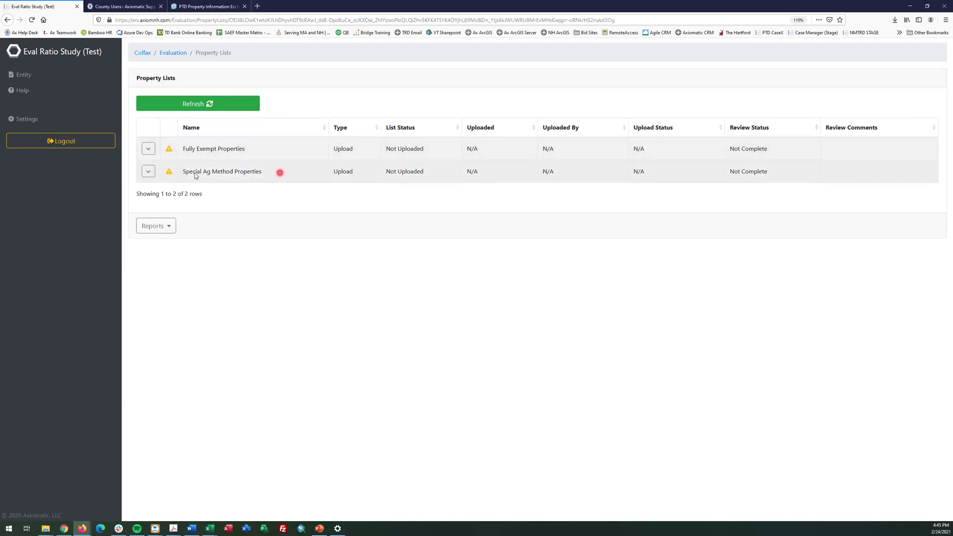
pyautogui.click(148, 149)
pyautogui.click(164, 180)
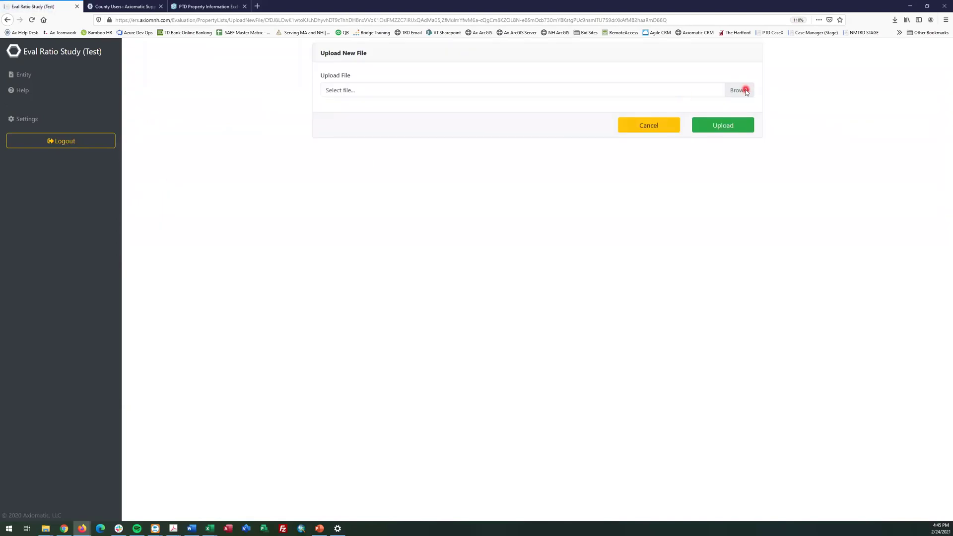
# Upload Colfax-1.xlsx from the Test folder to the Fully Exempt Properties list
pyautogui.click(746, 91)
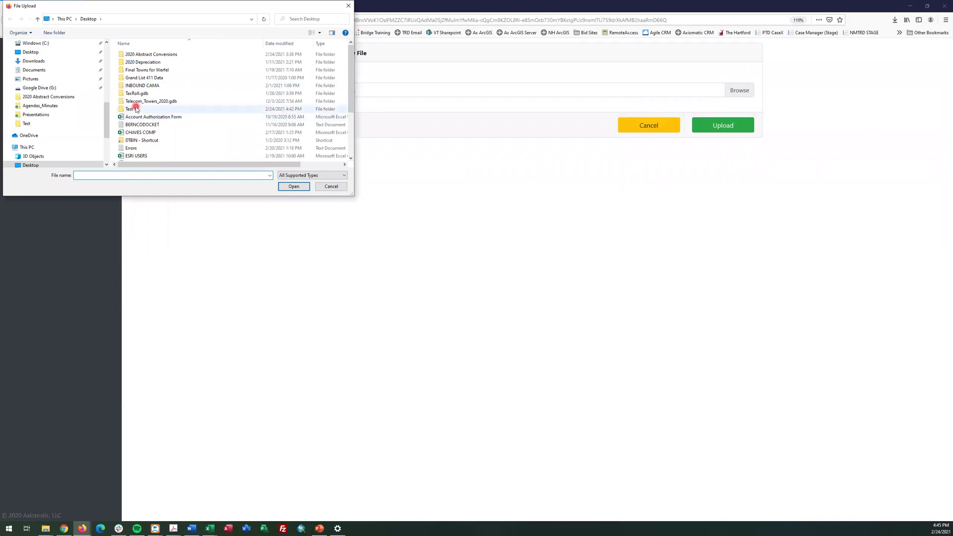
pyautogui.doubleClick(130, 109)
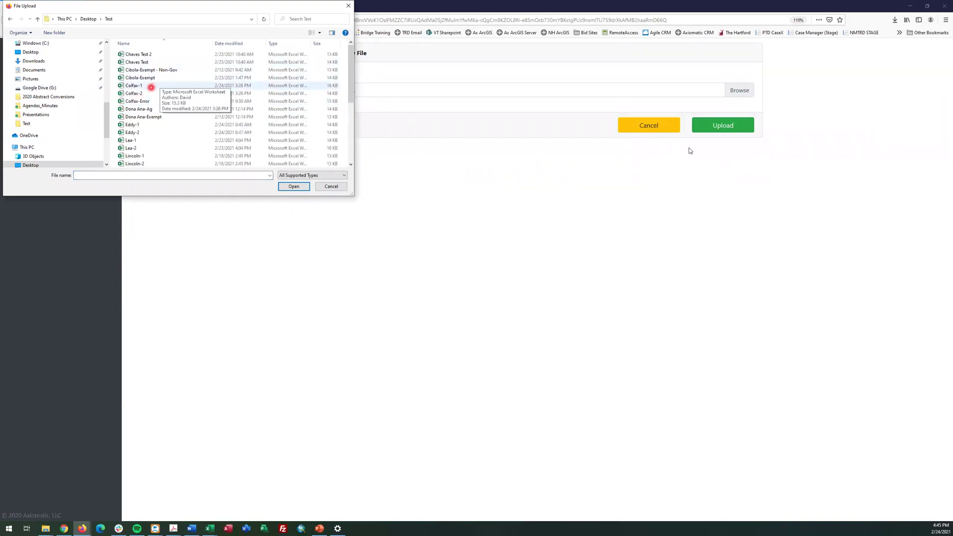
pyautogui.doubleClick(152, 87)
pyautogui.click(723, 125)
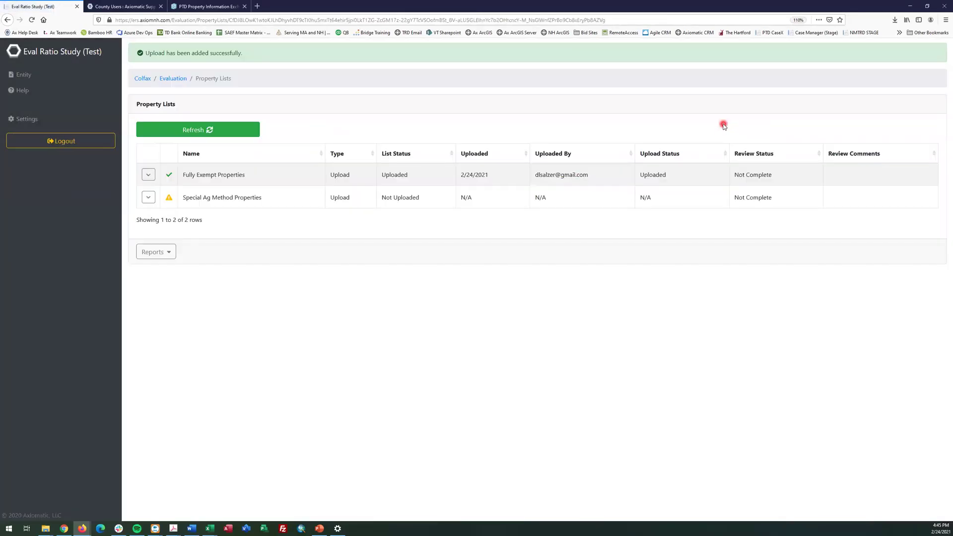
# Upload Colfax-2.xlsx to the Special Ag Method Properties list and refresh the lists
pyautogui.click(146, 199)
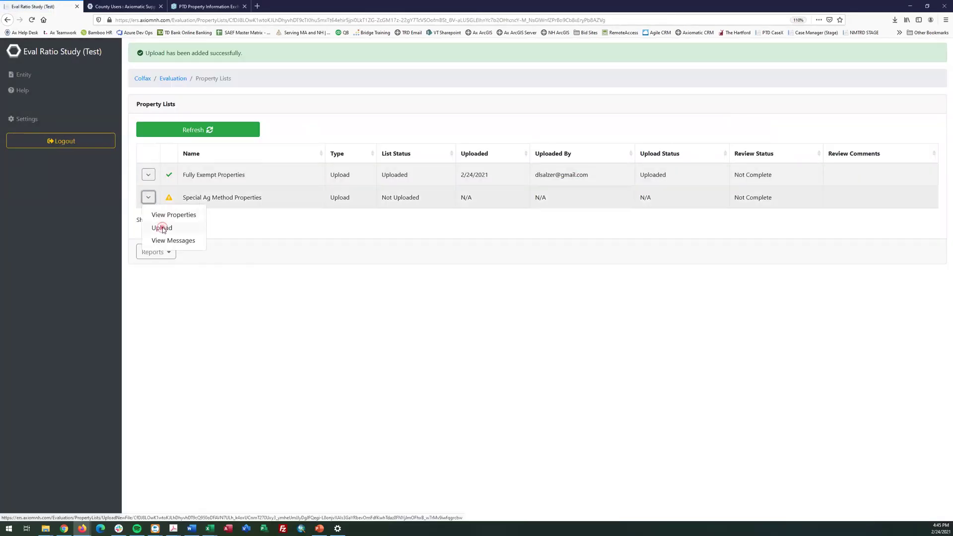
pyautogui.click(161, 225)
pyautogui.click(745, 92)
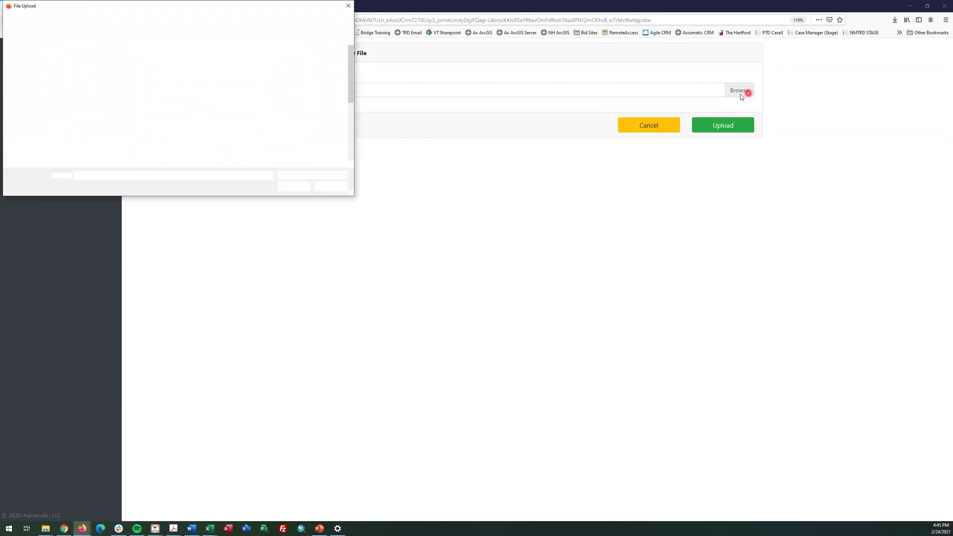
pyautogui.doubleClick(149, 93)
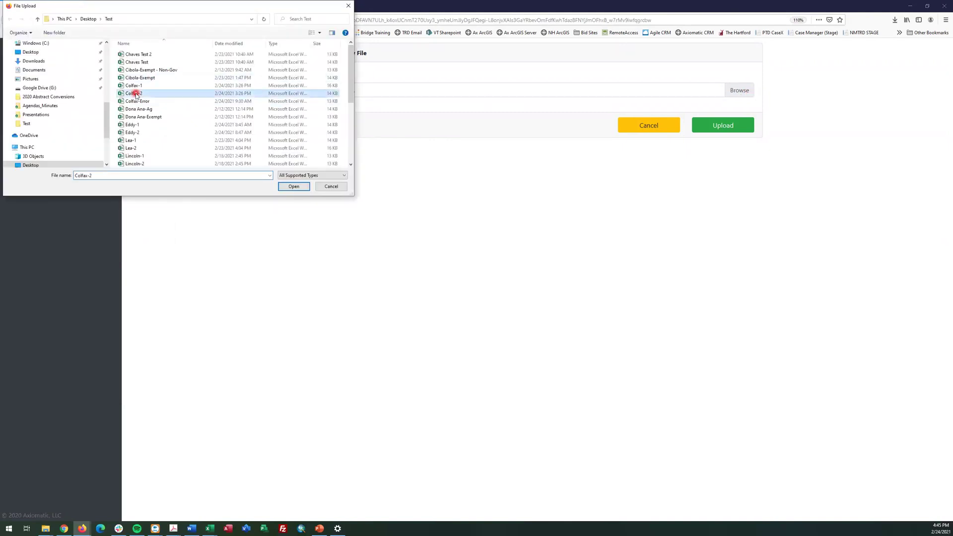
pyautogui.click(724, 125)
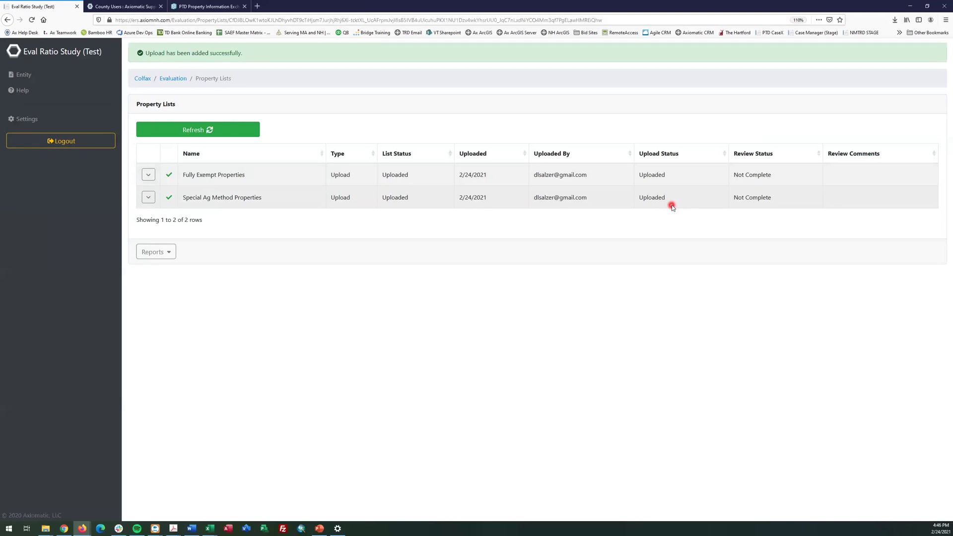
pyautogui.click(211, 131)
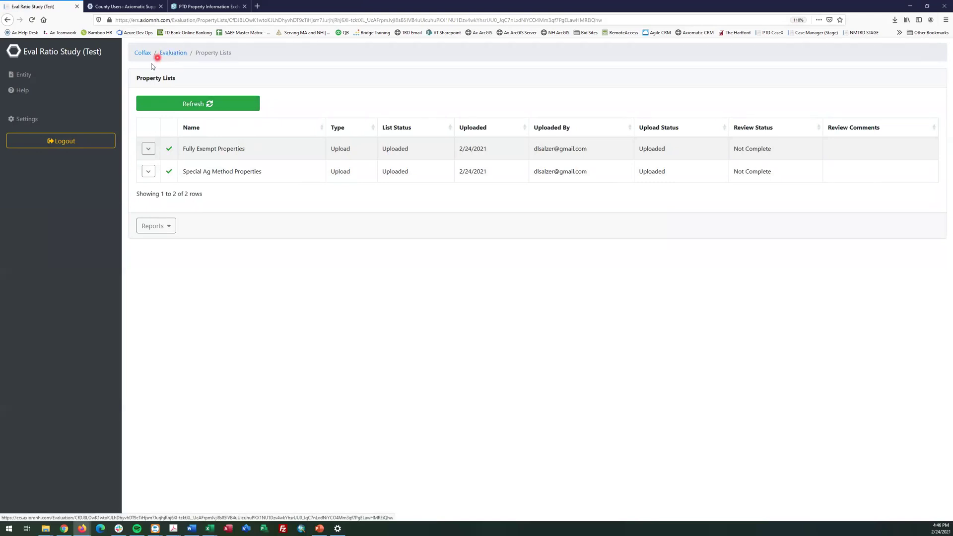
# Switch the entity jurisdiction to Rio Arriba, then back to Colfax
pyautogui.click(201, 104)
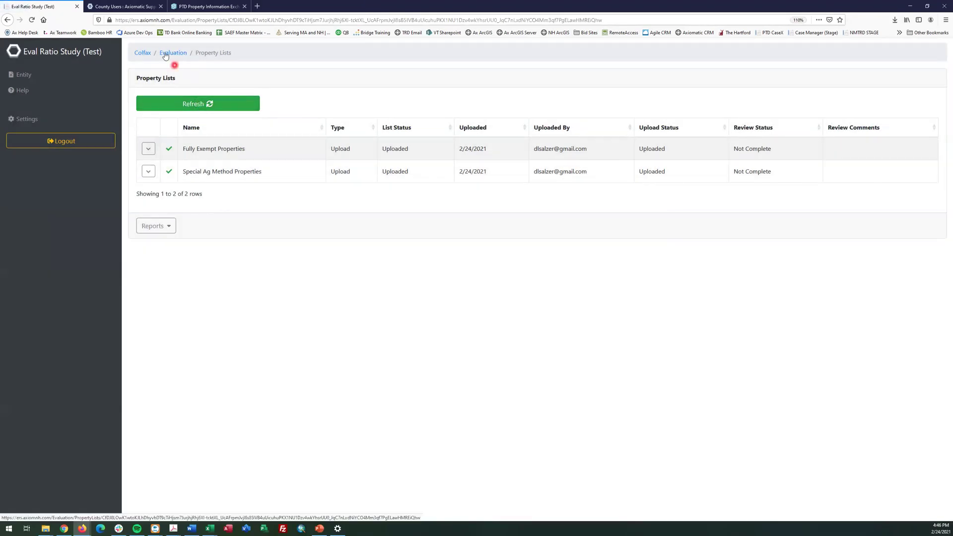
pyautogui.click(167, 55)
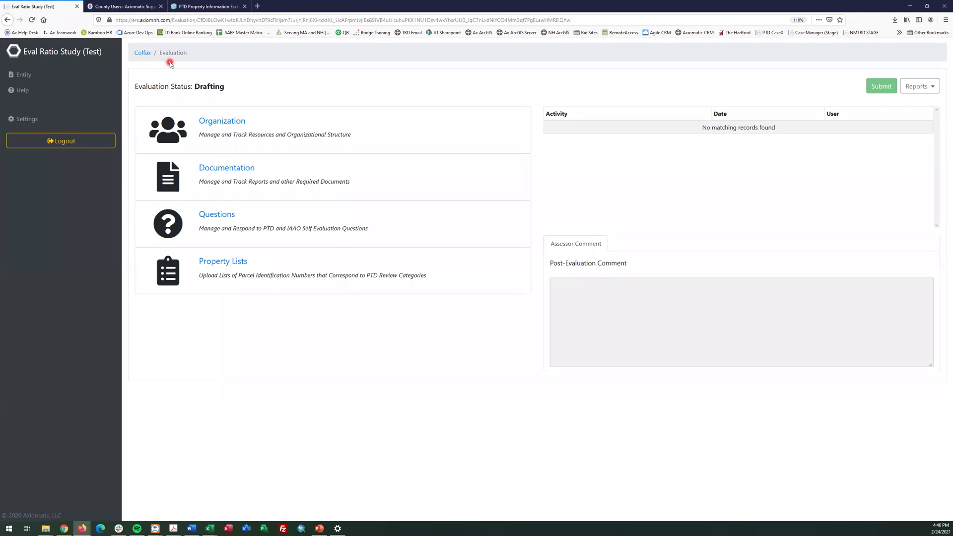
pyautogui.click(23, 75)
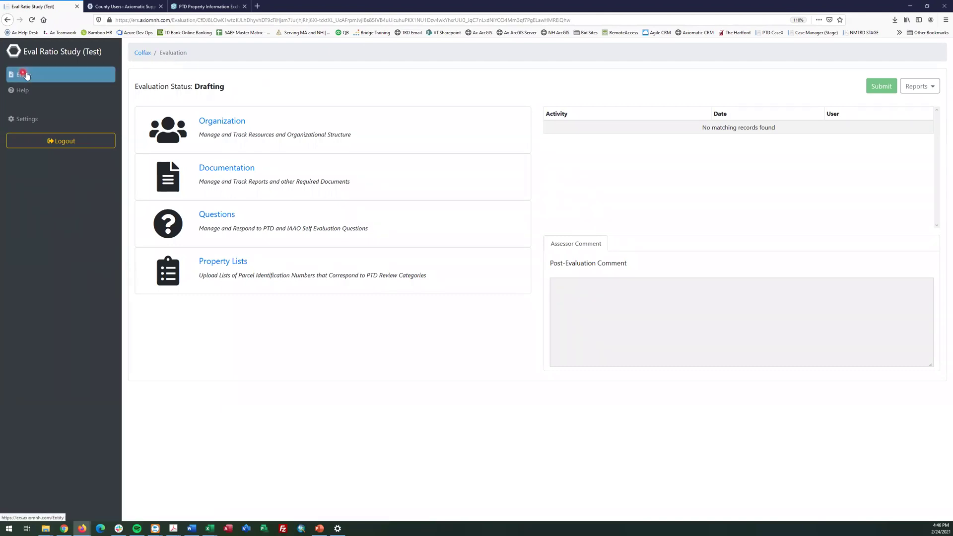
pyautogui.click(169, 54)
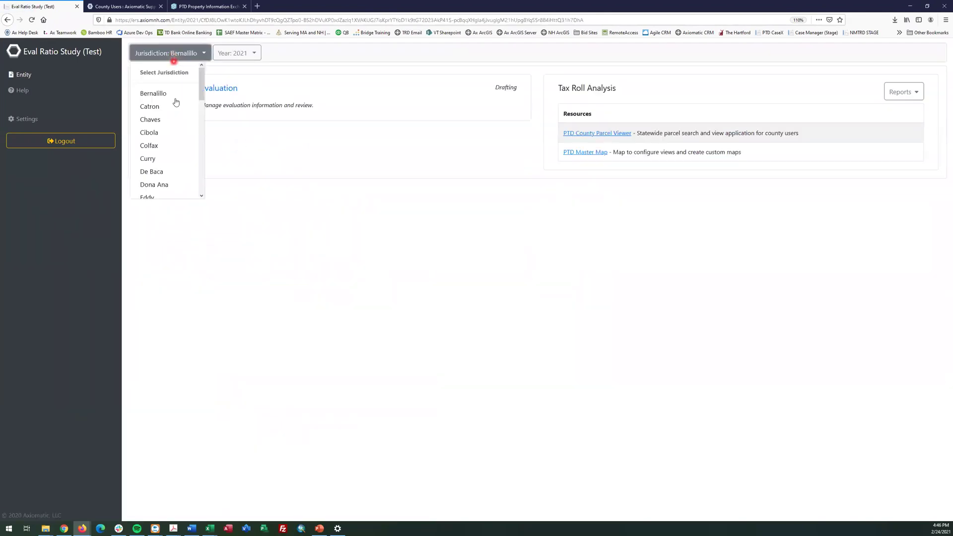
pyautogui.scroll(-6, 171, 97)
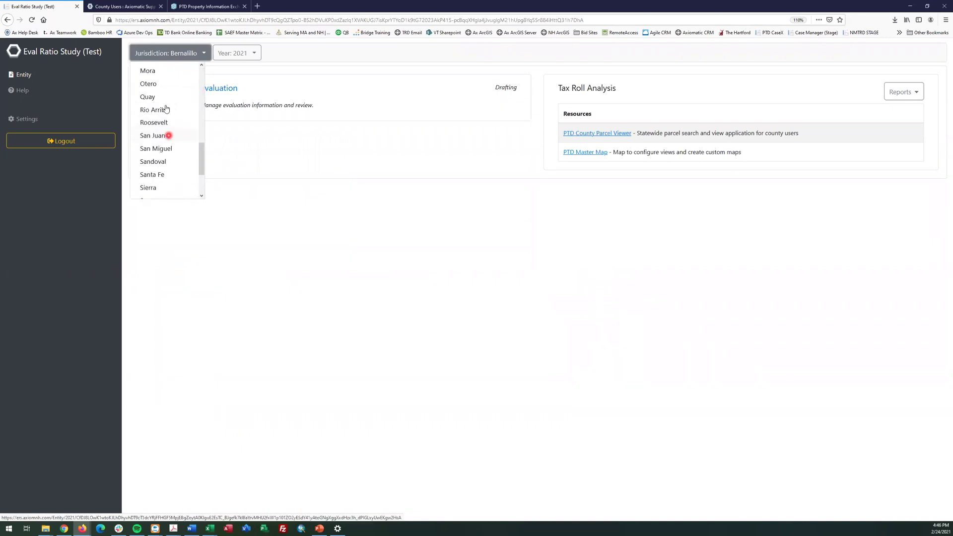
pyautogui.click(163, 110)
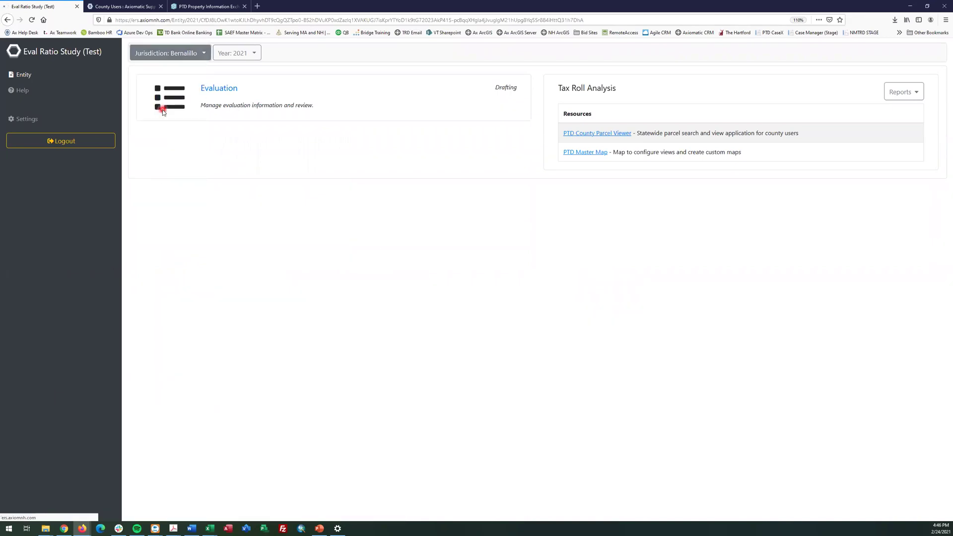
pyautogui.click(177, 54)
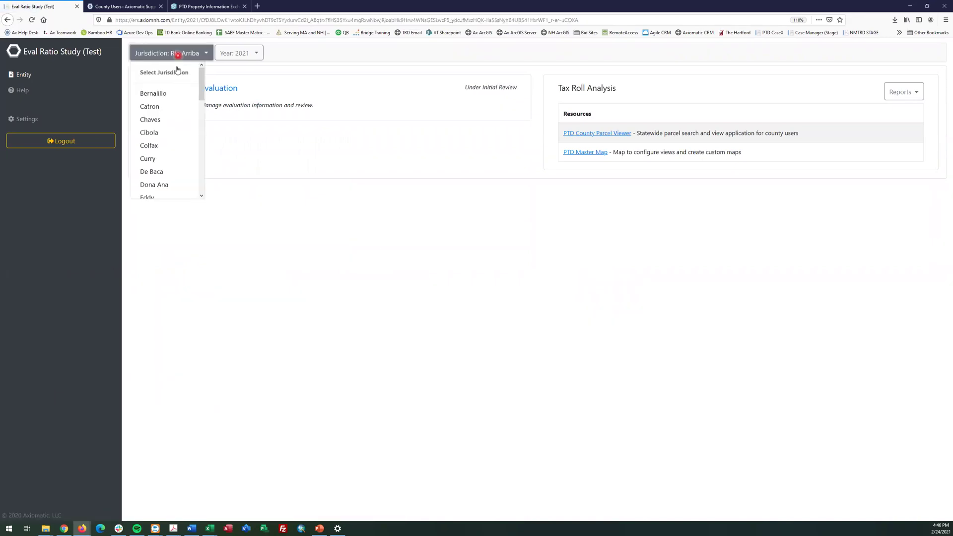
pyautogui.click(161, 144)
# Refresh Colfax's property lists several times, then return to the evaluation overview
pyautogui.click(211, 89)
pyautogui.click(241, 263)
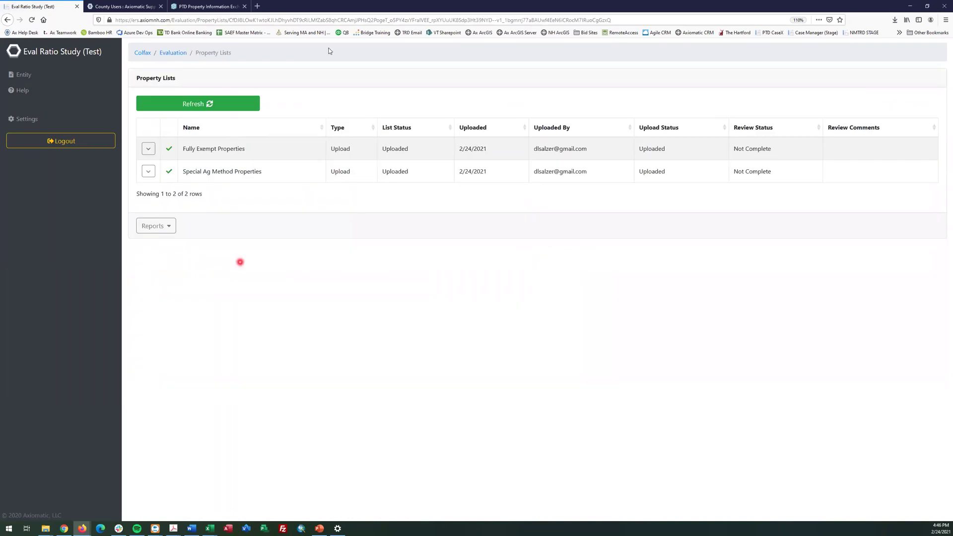
pyautogui.click(222, 100)
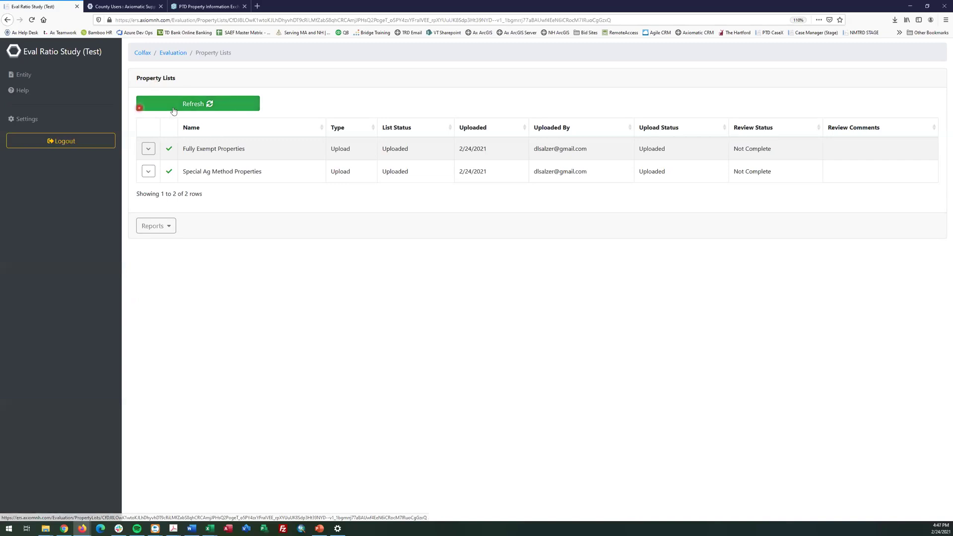
pyautogui.click(196, 111)
pyautogui.click(196, 110)
pyautogui.click(196, 110)
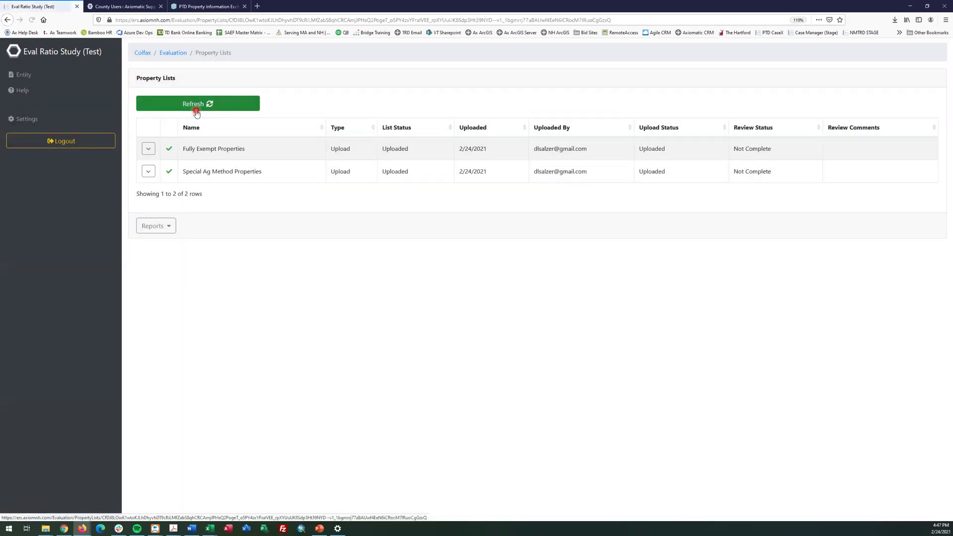
pyautogui.click(167, 57)
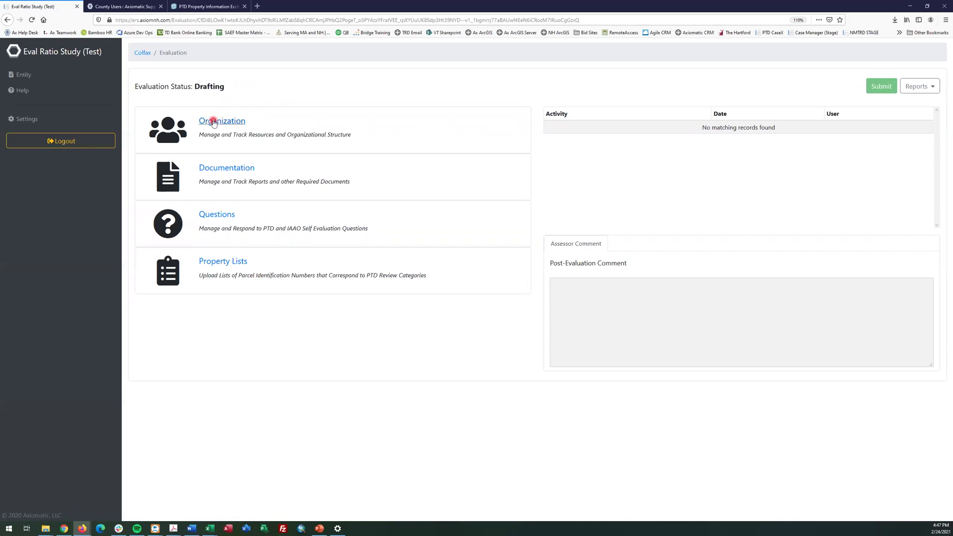
# Bring the Eval Ratio Study (Stage) tab into the window on Catron's draft evaluation
pyautogui.click(247, 167)
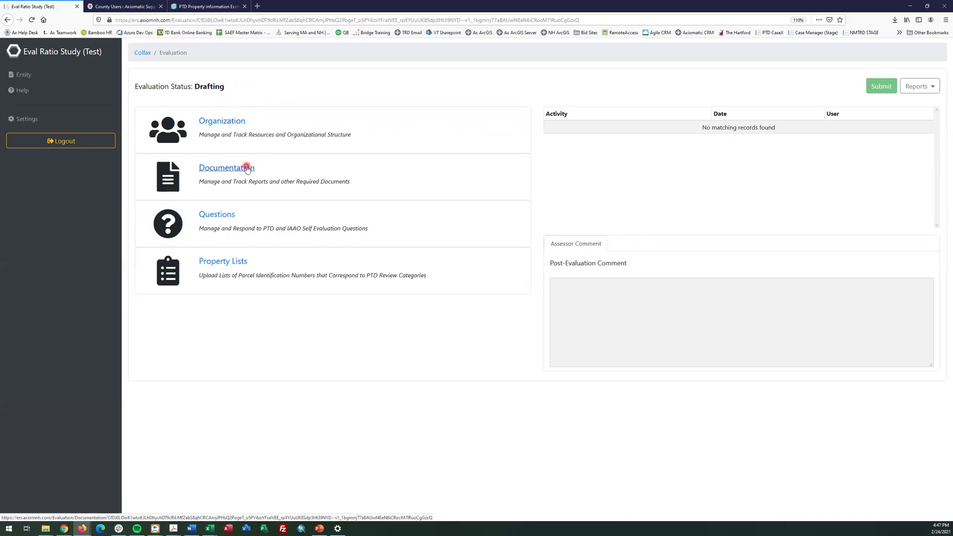
pyautogui.click(231, 216)
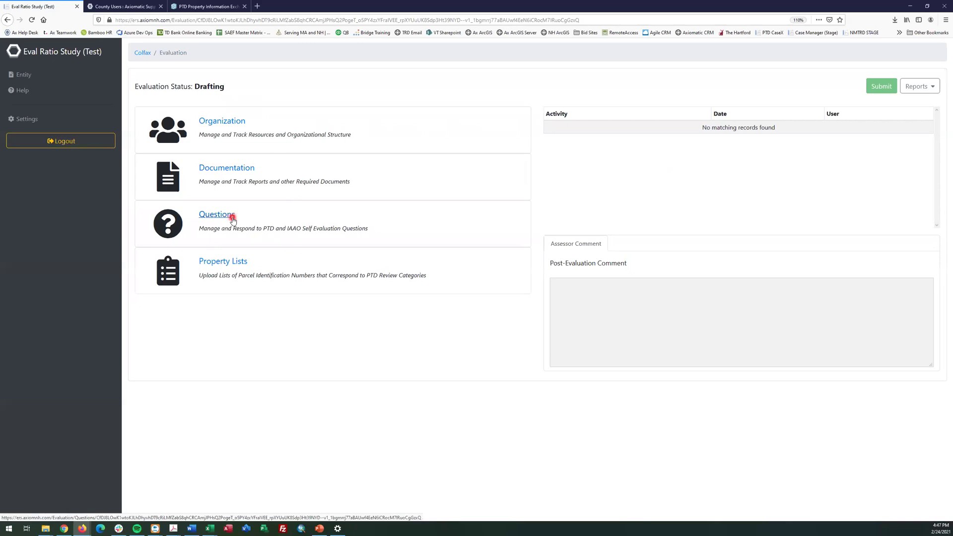
pyautogui.click(241, 267)
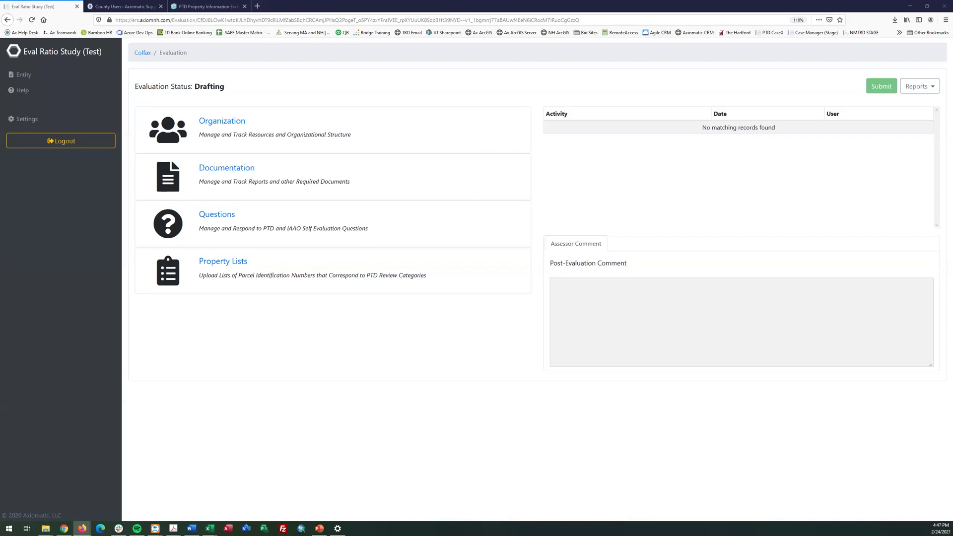
pyautogui.moveTo(274, 11); pyautogui.dragTo(268, 7)
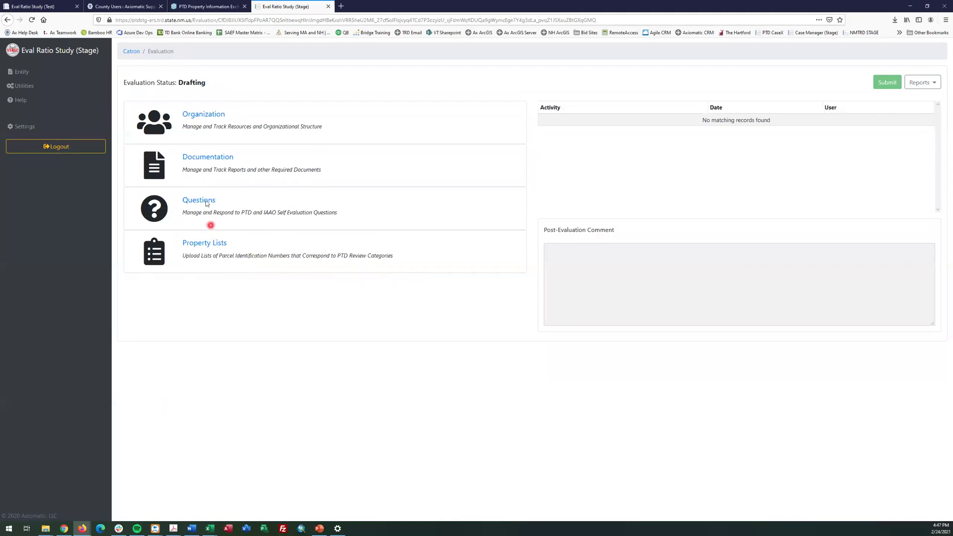
# Check Catron's required documentation list, then open the evaluation questions
pyautogui.click(209, 157)
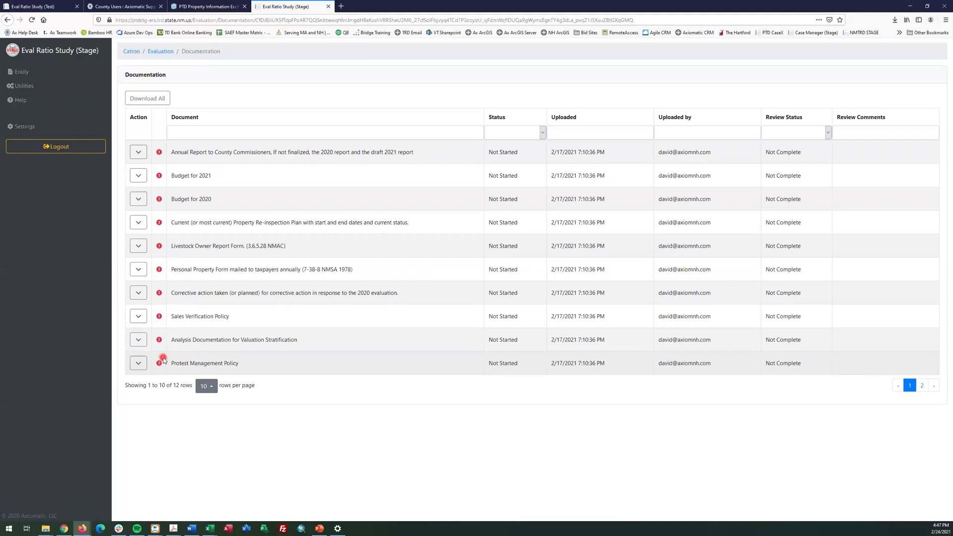
pyautogui.click(155, 52)
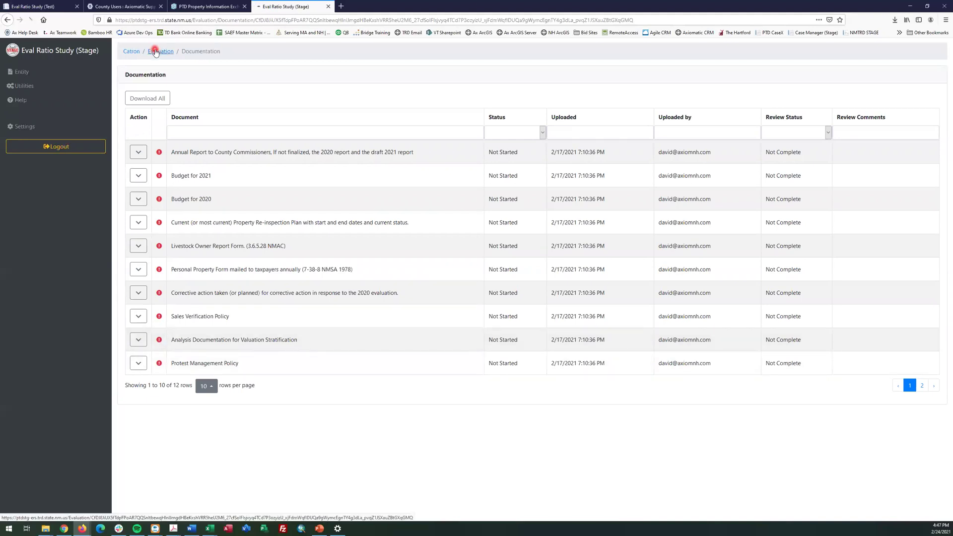
pyautogui.click(205, 200)
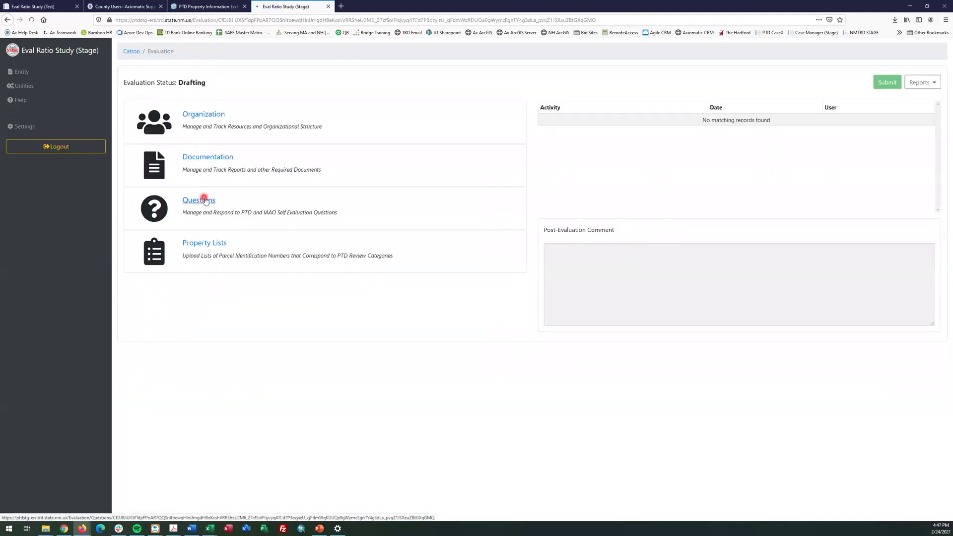
# Browse Data Management, Valuation - General, Personal Property and Land Valuation questions, then open Property Lists
pyautogui.click(221, 74)
pyautogui.click(279, 74)
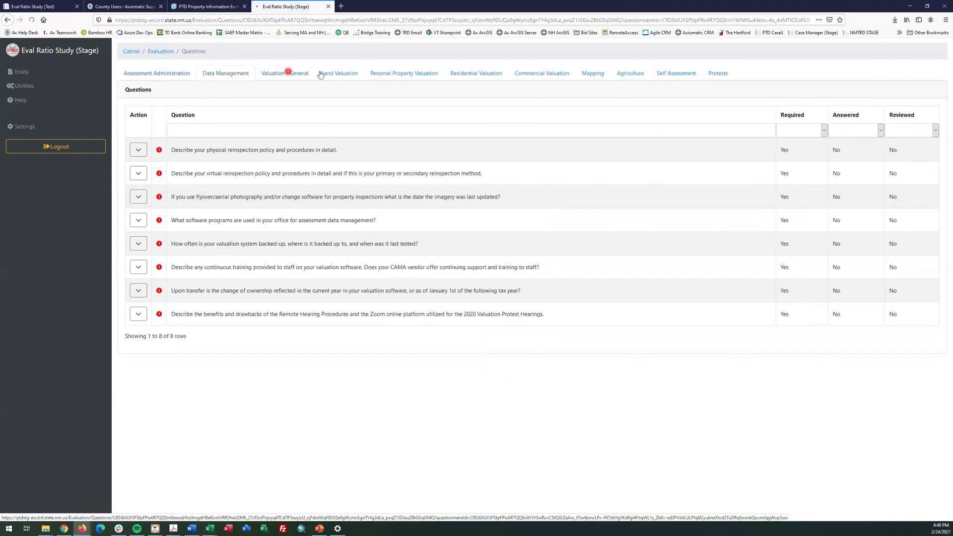
pyautogui.click(397, 75)
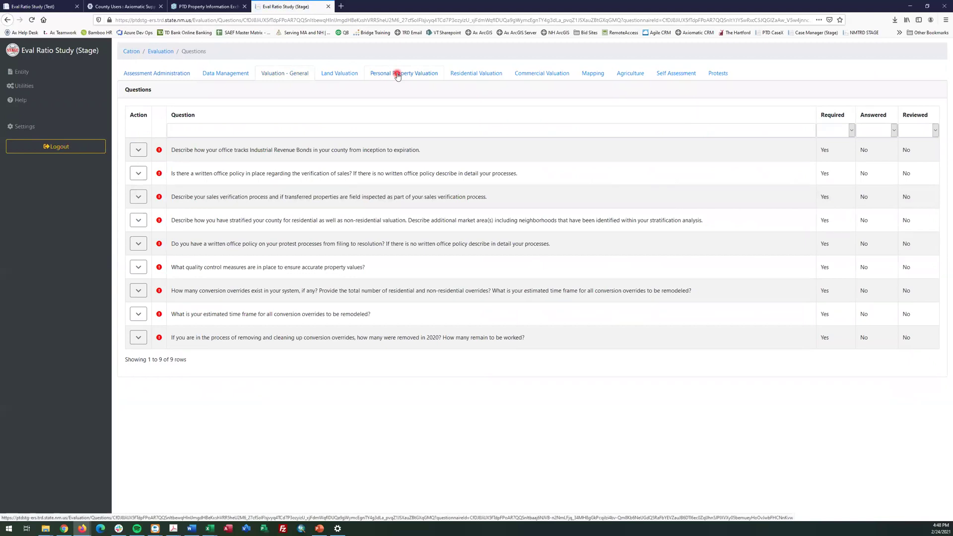
pyautogui.click(446, 298)
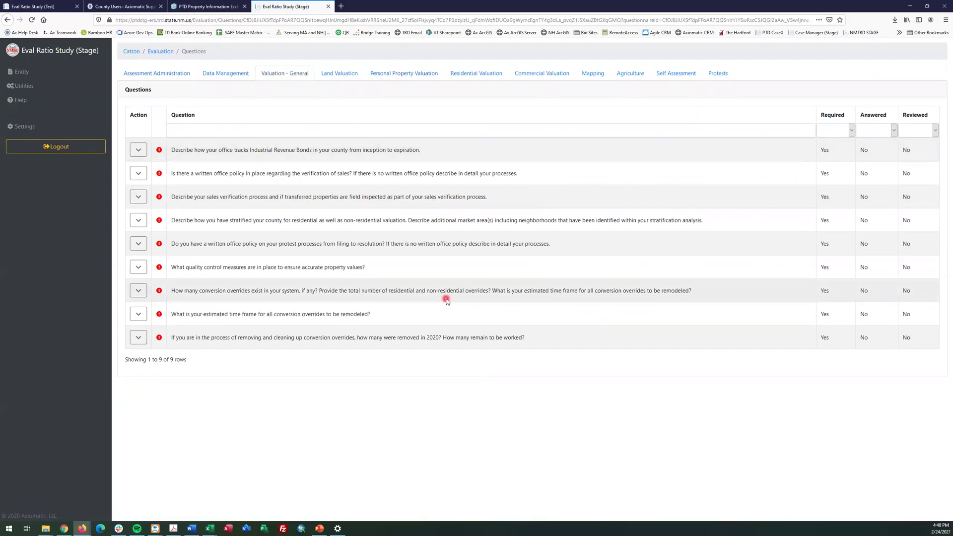
pyautogui.click(400, 378)
pyautogui.click(353, 74)
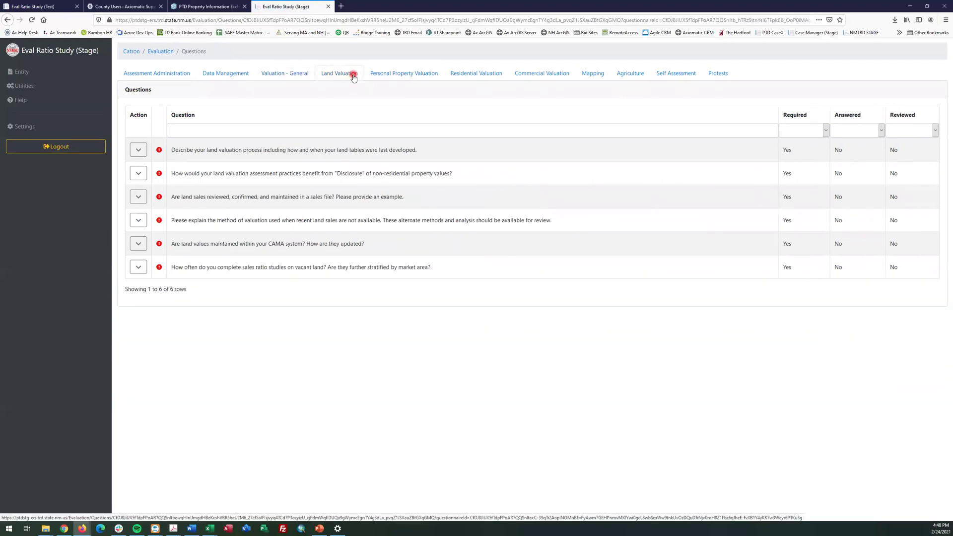
pyautogui.click(160, 51)
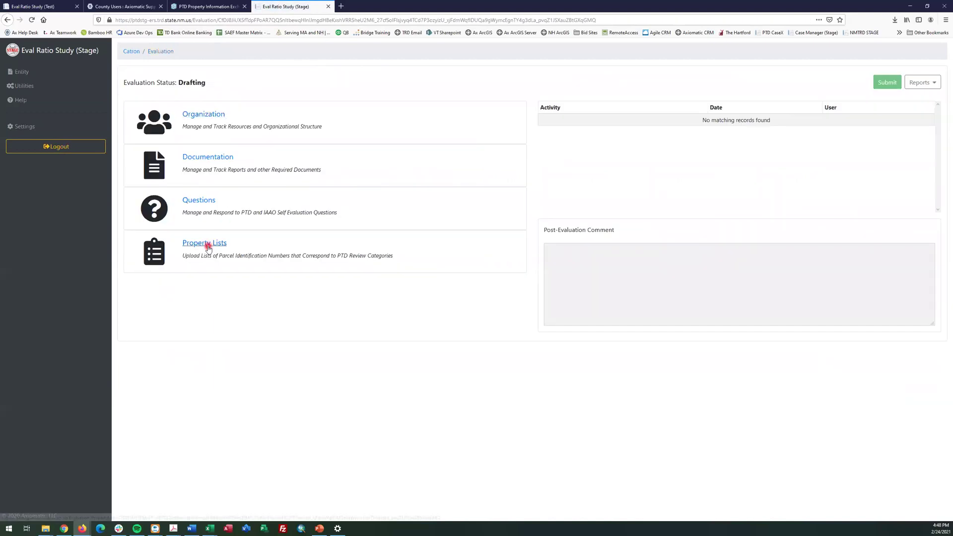
pyautogui.click(208, 246)
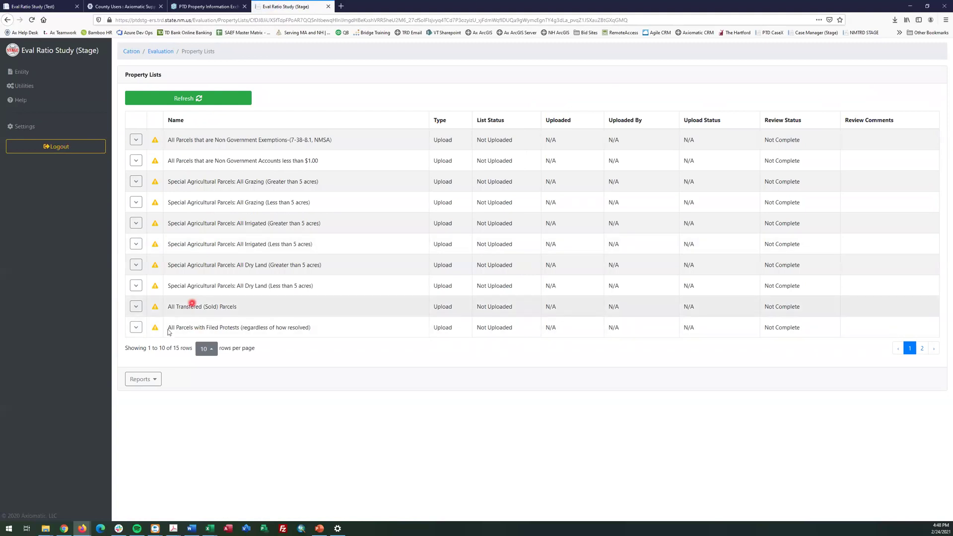
# Show all 15 Catron lists at 25 rows per page, then refresh the Test site's property lists
pyautogui.click(206, 349)
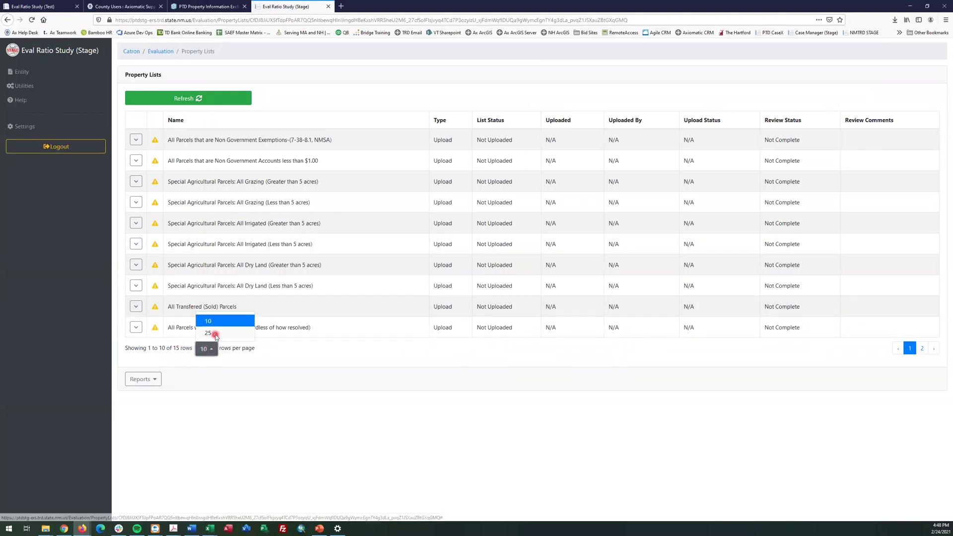
pyautogui.click(215, 334)
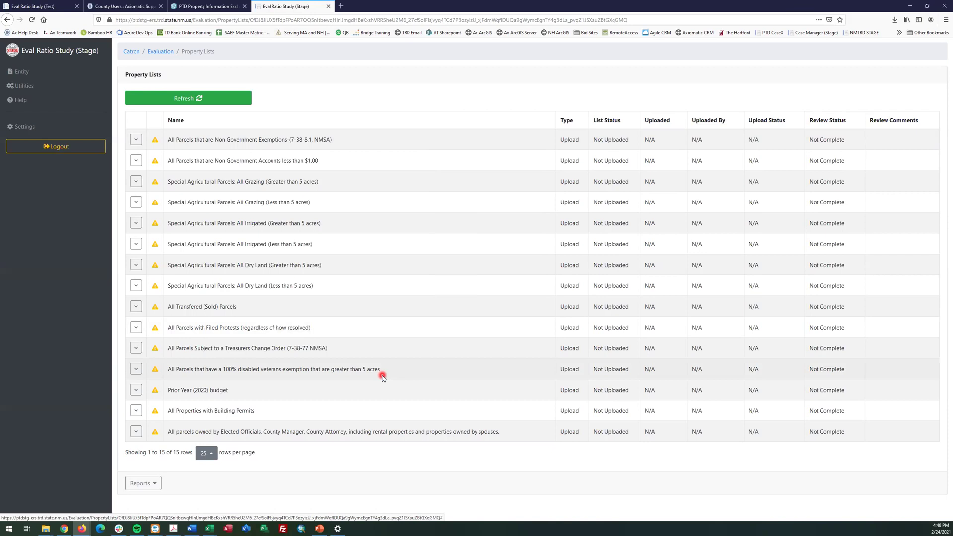
pyautogui.click(32, 3)
pyautogui.click(225, 261)
pyautogui.click(195, 107)
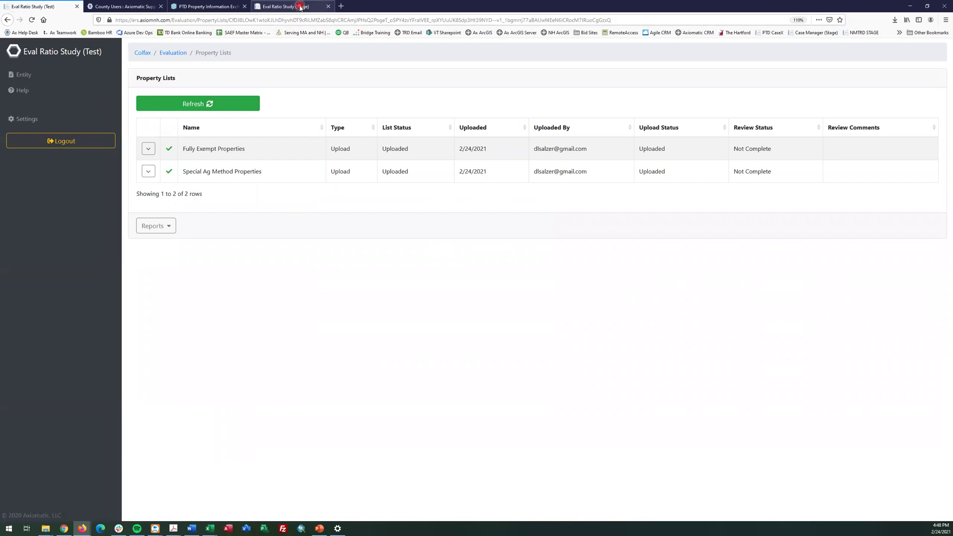
# Return to the slideshow and advance to the Evaluation Submission slide
pyautogui.click(302, 6)
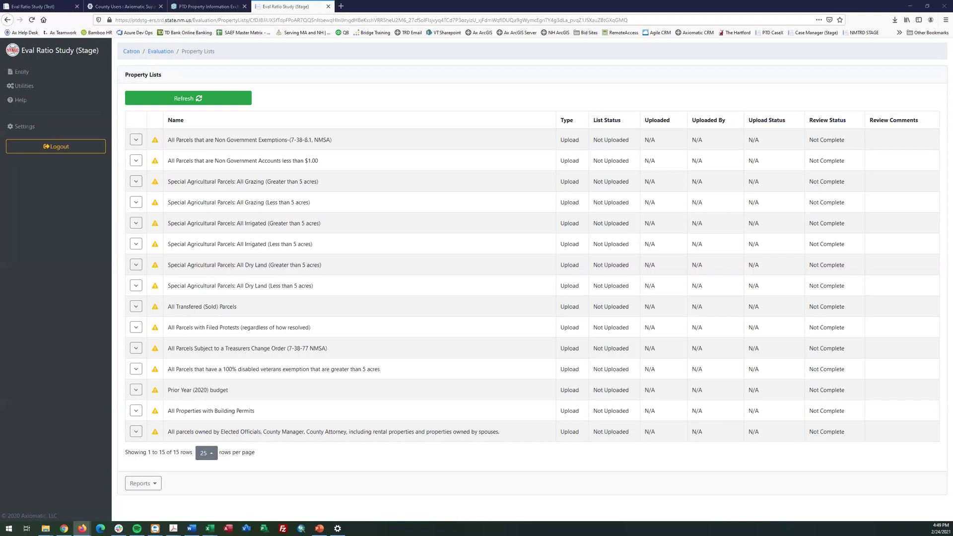
pyautogui.hotkey('alt', 'Tab')
pyautogui.click(886, 518)
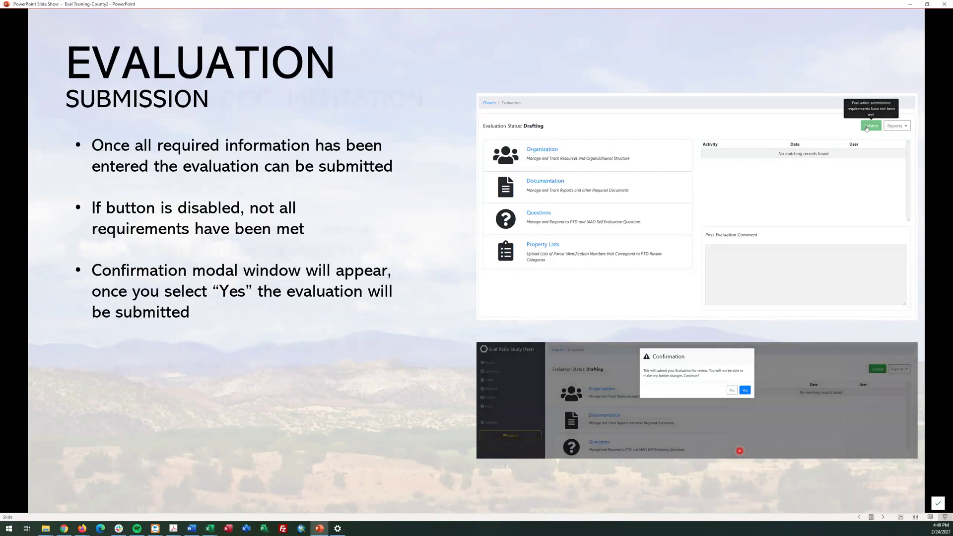
# Advance through the Additional Documentation and Comment Period Open slides, then show the Test site's Colfax lists
pyautogui.press('Right')
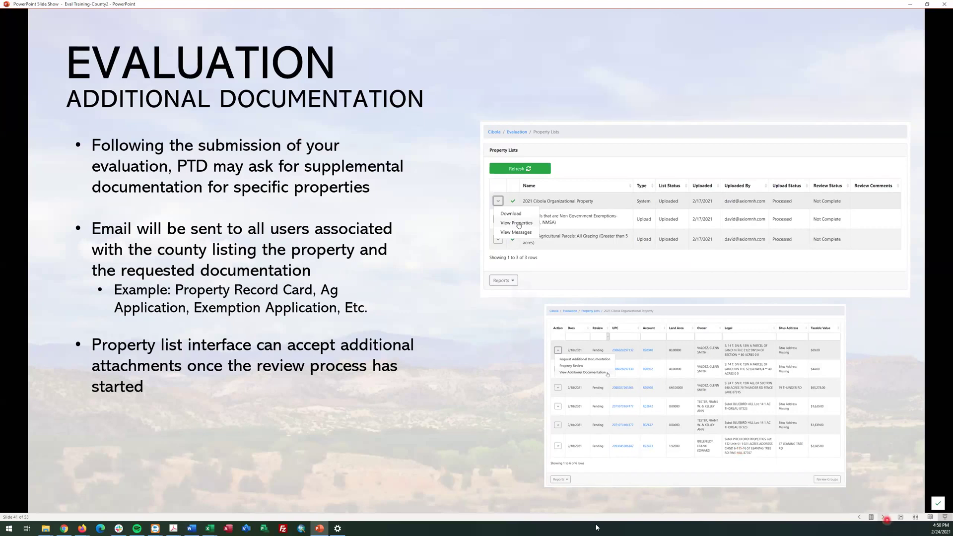
pyautogui.click(885, 518)
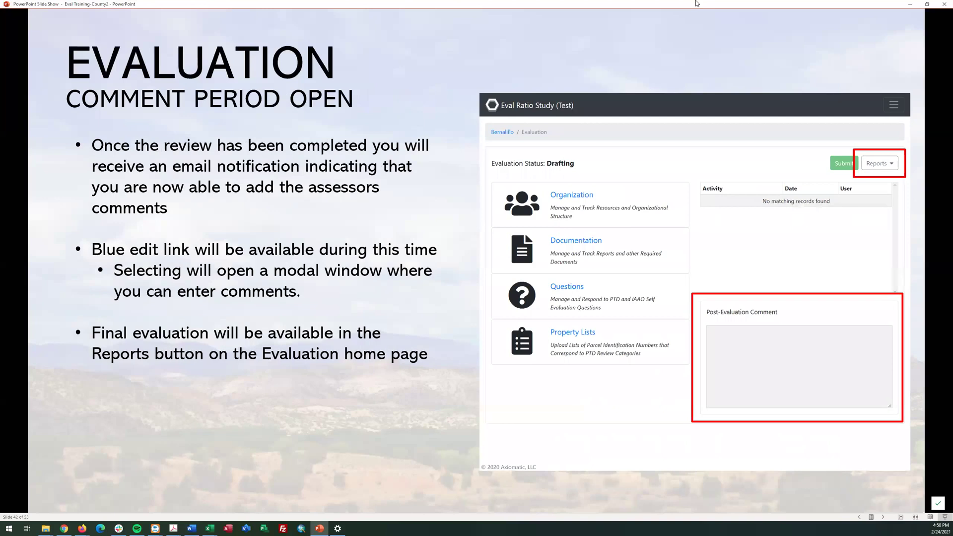
pyautogui.hotkey('alt', 'Tab')
pyautogui.click(17, 3)
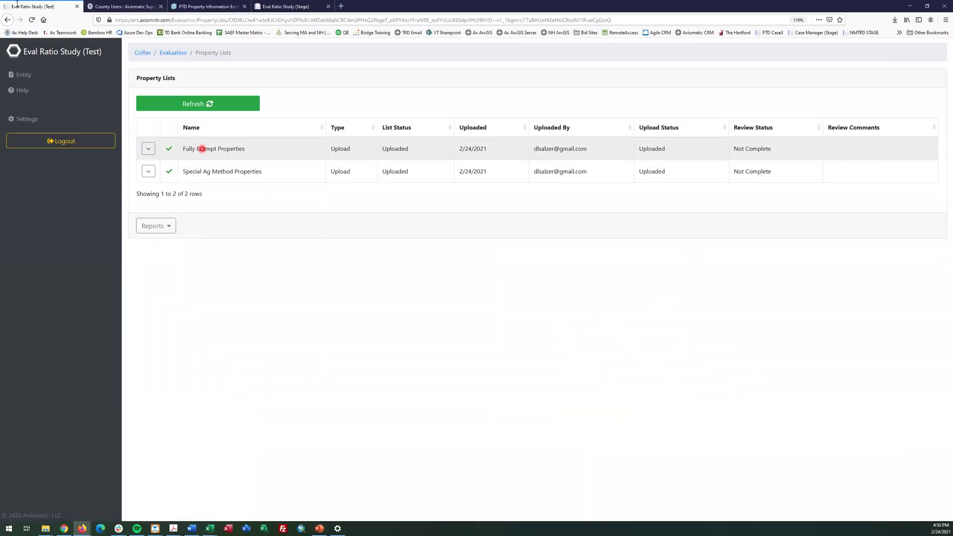
# Refresh Colfax's lists, showing Fully Exempt at Processing Stage, then return to the entity home page
pyautogui.click(204, 109)
pyautogui.moveTo(686, 149); pyautogui.dragTo(653, 152)
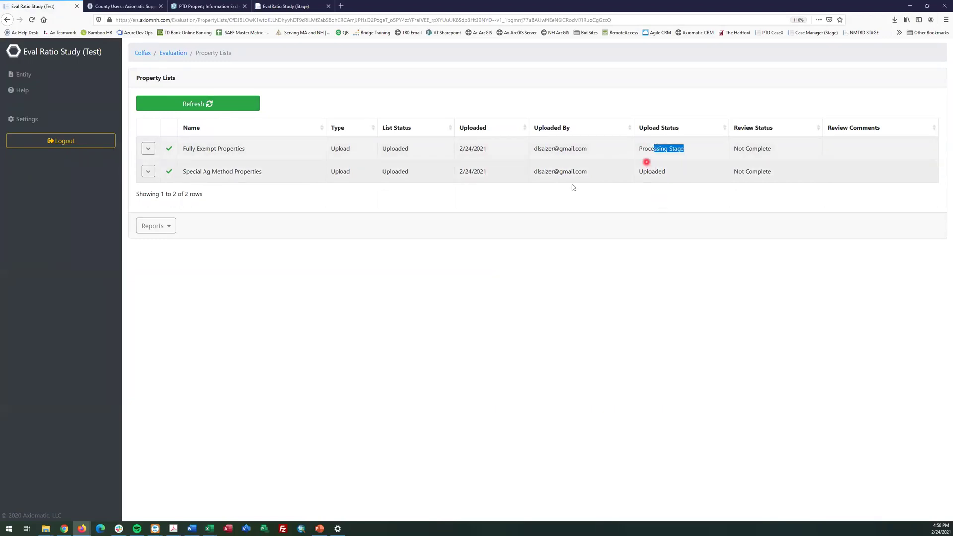
pyautogui.click(166, 55)
pyautogui.click(145, 56)
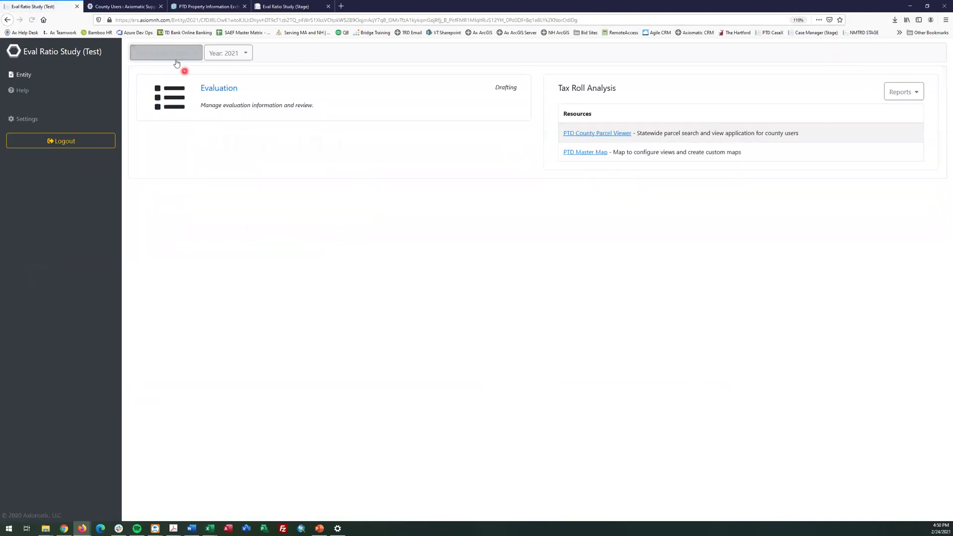
pyautogui.click(212, 89)
pyautogui.click(143, 58)
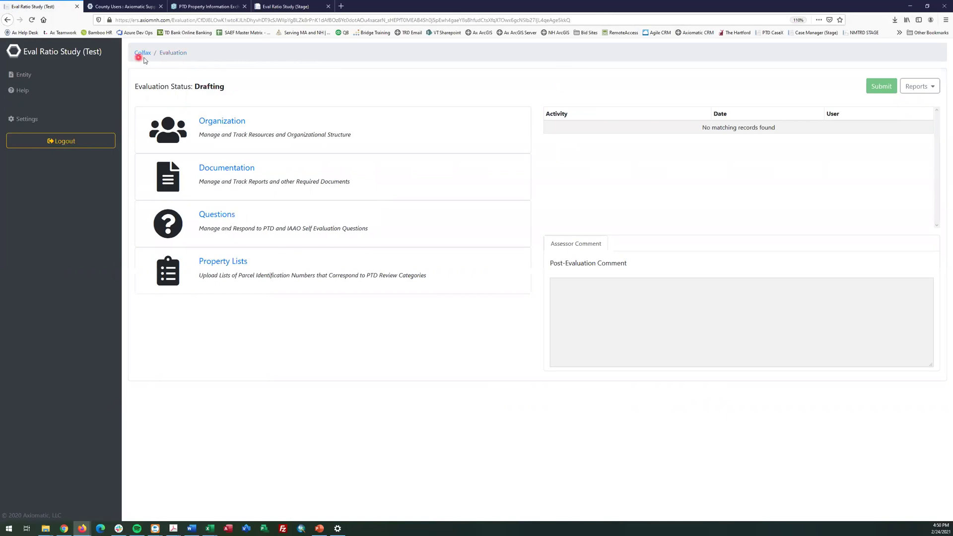
pyautogui.click(31, 76)
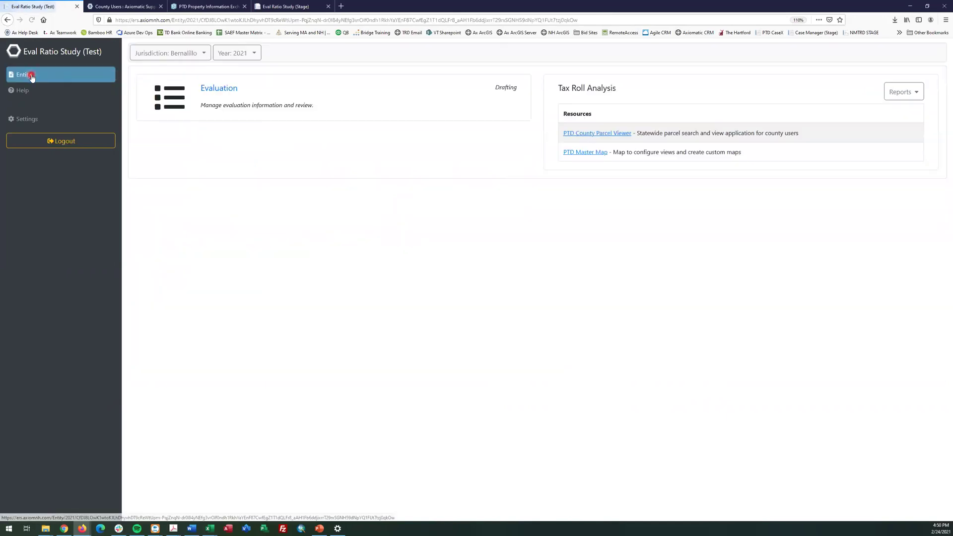
# Switch the jurisdiction to Dona Ana, then to Cibola
pyautogui.click(176, 57)
pyautogui.scroll(-1, 173, 120)
pyautogui.scroll(-1, 174, 119)
pyautogui.click(166, 133)
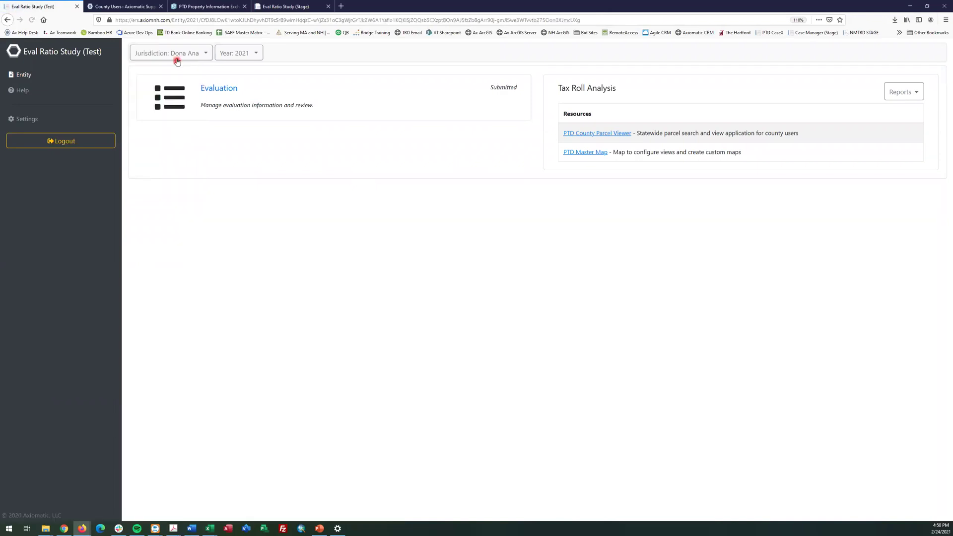
pyautogui.click(177, 61)
pyautogui.scroll(-3, 156, 119)
pyautogui.scroll(2, 158, 100)
pyautogui.click(159, 96)
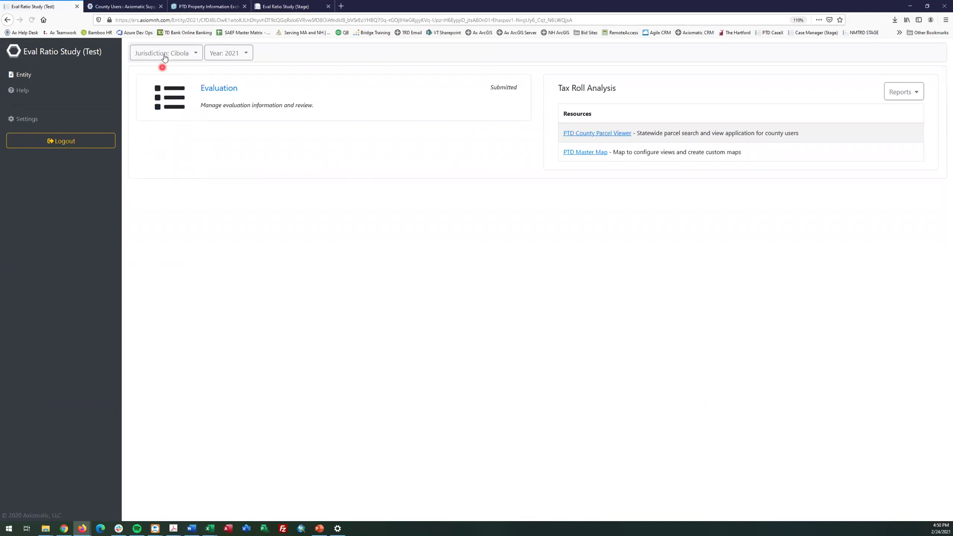
# Switch the jurisdiction to Rio Arriba and open its 2021 evaluation
pyautogui.click(164, 56)
pyautogui.scroll(-1, 158, 123)
pyautogui.scroll(-1, 164, 148)
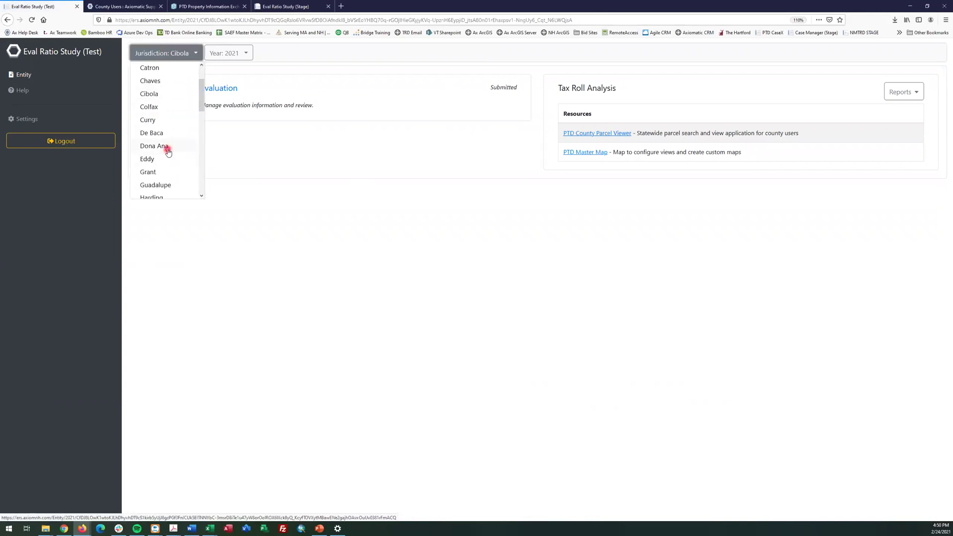
pyautogui.scroll(-5, 169, 152)
pyautogui.scroll(-5, 169, 149)
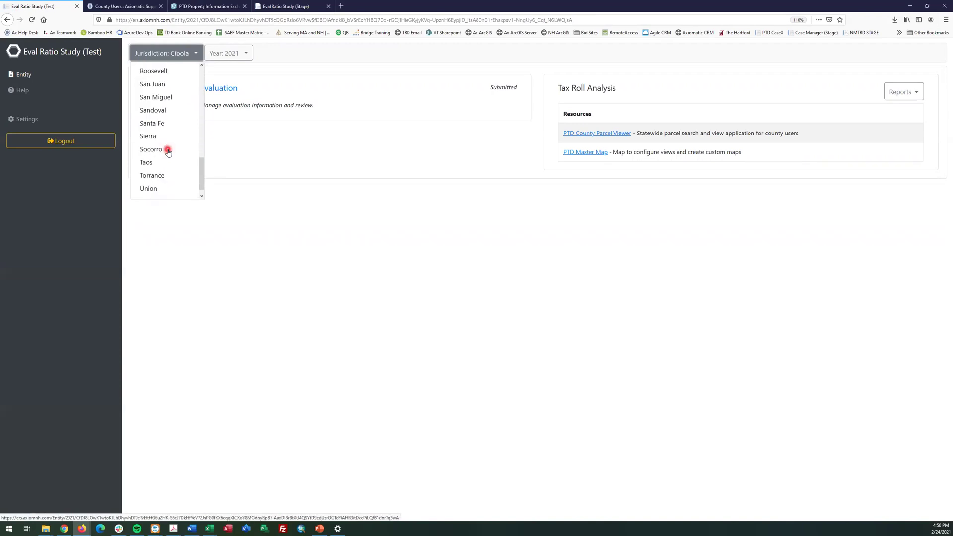
pyautogui.scroll(2, 169, 125)
pyautogui.click(166, 87)
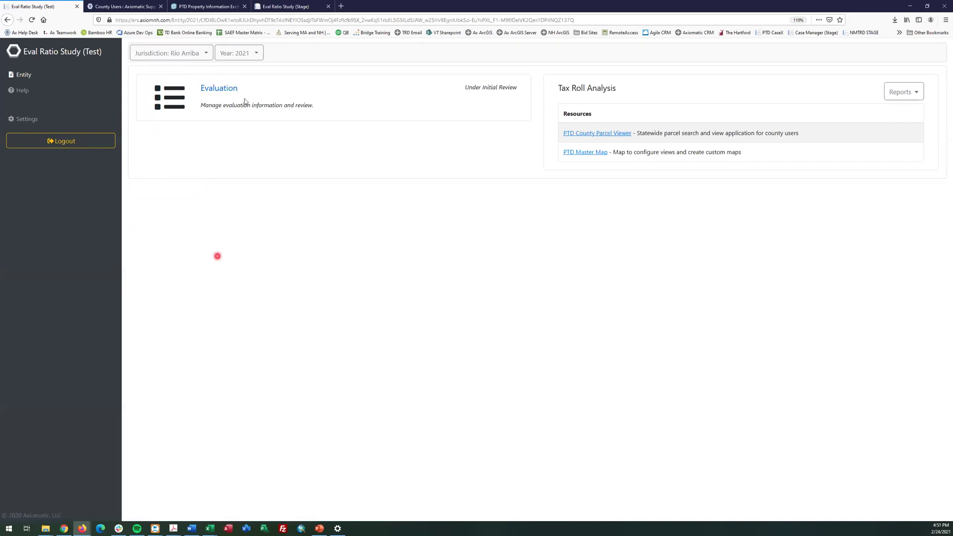
pyautogui.click(216, 87)
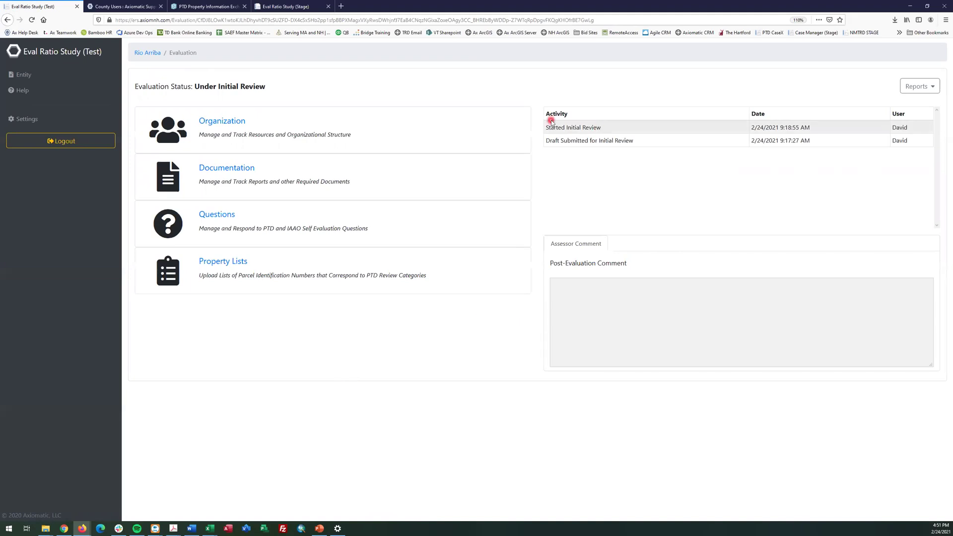
pyautogui.moveTo(556, 126); pyautogui.dragTo(558, 127)
pyautogui.moveTo(671, 135); pyautogui.dragTo(542, 128)
pyautogui.click(632, 156)
pyautogui.click(218, 121)
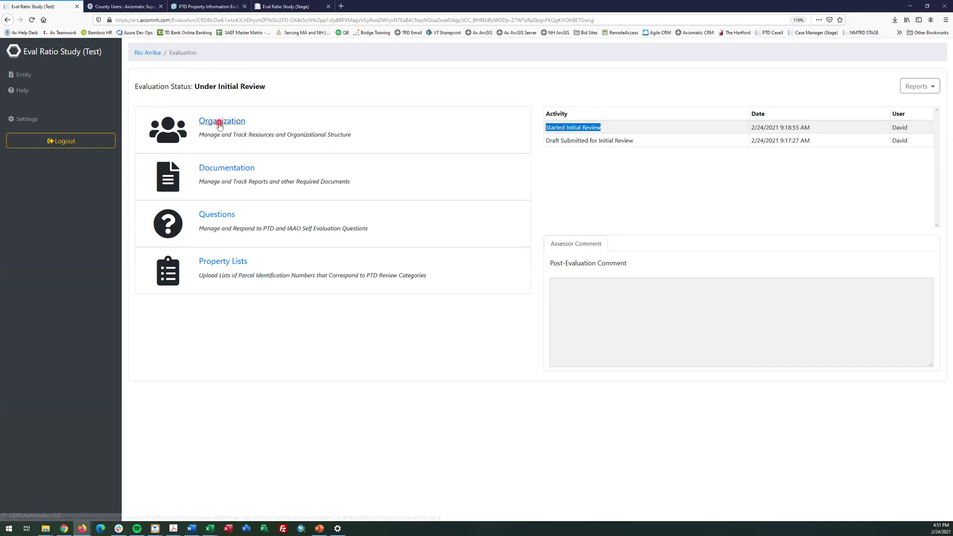
pyautogui.click(150, 143)
pyautogui.click(170, 163)
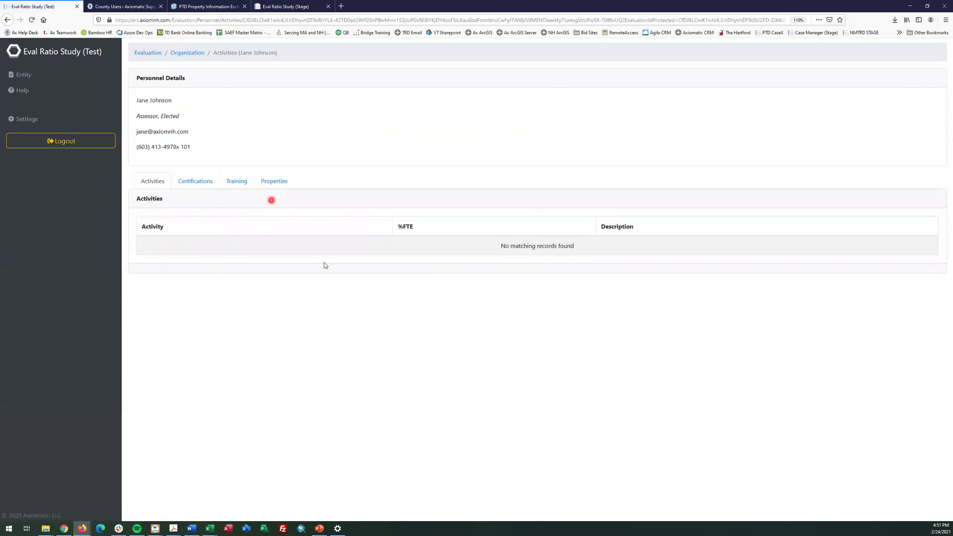
pyautogui.click(271, 181)
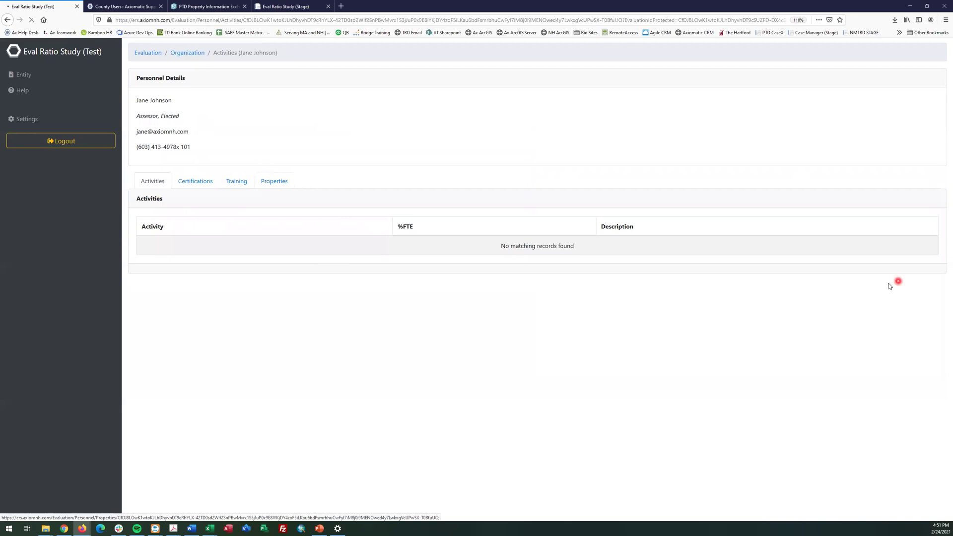
pyautogui.click(193, 53)
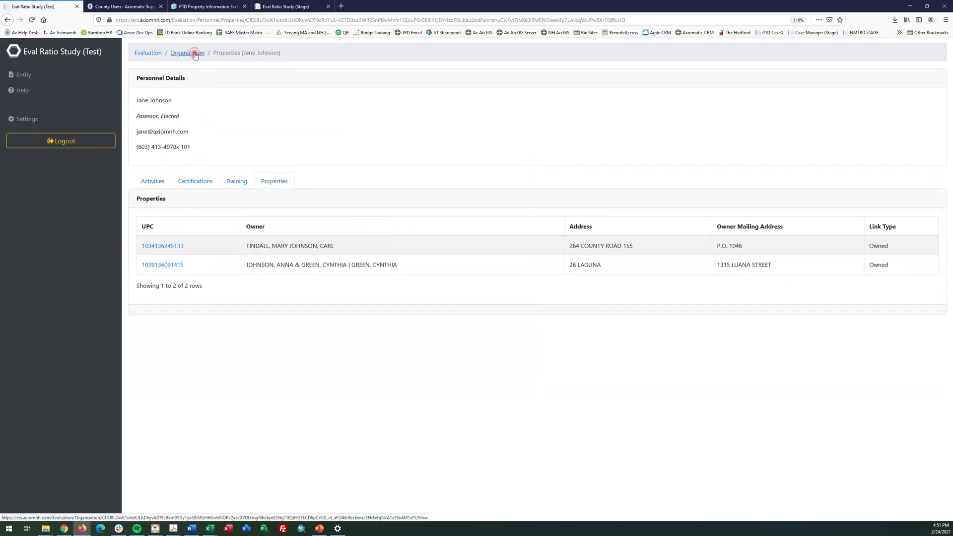
pyautogui.click(149, 53)
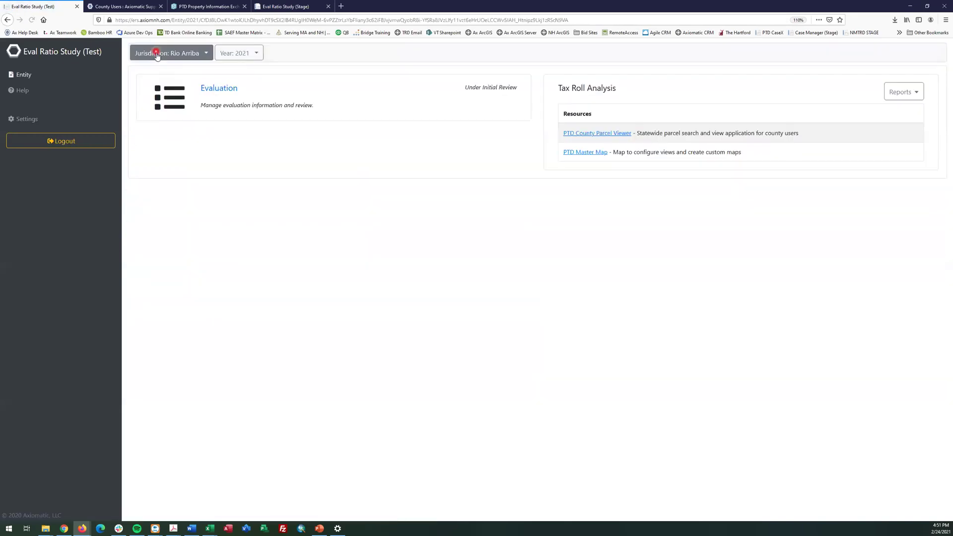
pyautogui.click(326, 427)
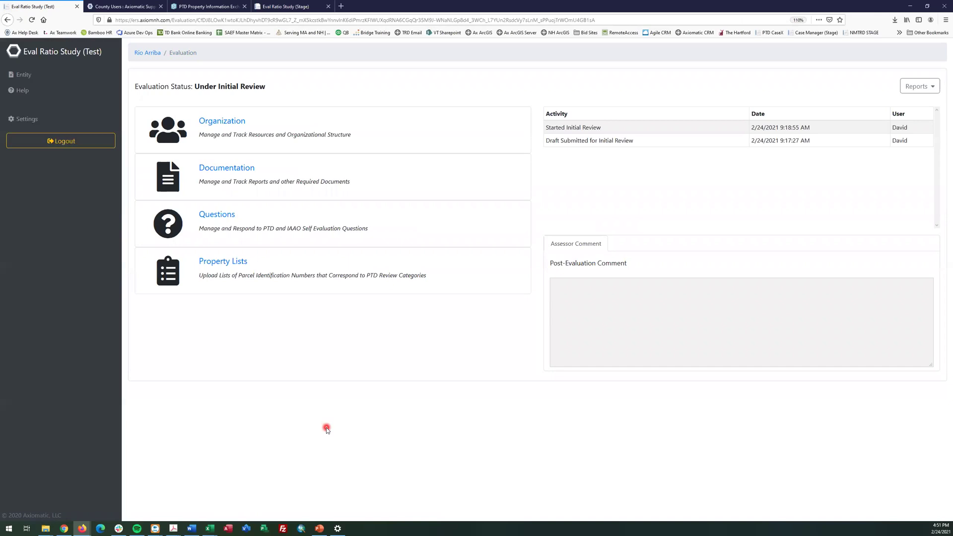
# Open Rio Arriba's property lists and highlight the Fully Exempt, Special Ag and System-type organizational lists
pyautogui.click(227, 261)
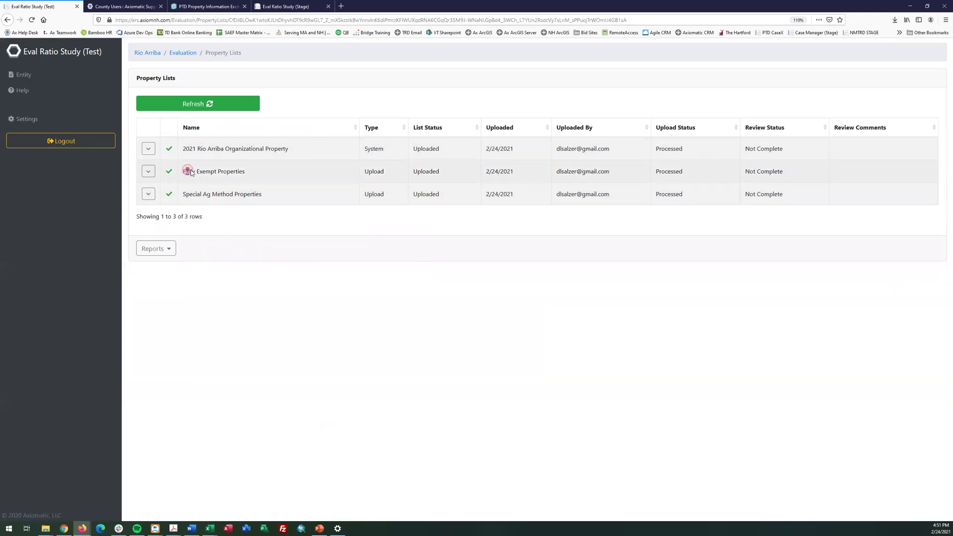
pyautogui.moveTo(186, 171); pyautogui.dragTo(246, 173)
pyautogui.moveTo(285, 201); pyautogui.dragTo(283, 195)
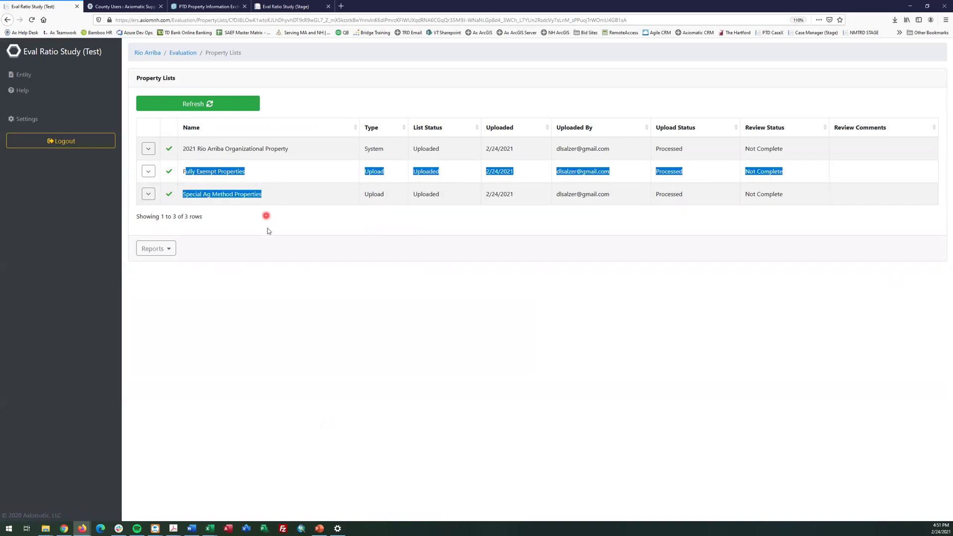
pyautogui.moveTo(304, 149); pyautogui.dragTo(182, 148)
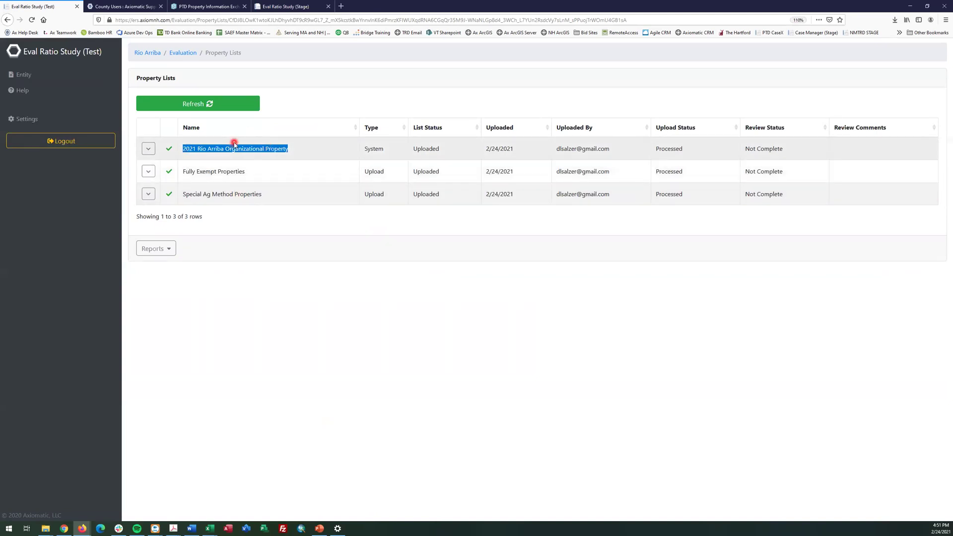
pyautogui.click(373, 151)
pyautogui.doubleClick(373, 151)
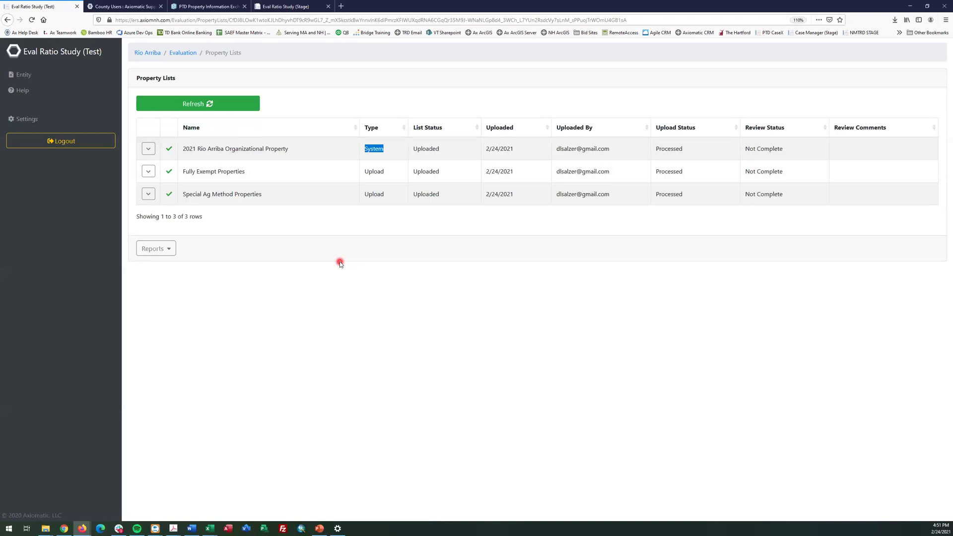
pyautogui.click(243, 309)
# View the properties in the Organizational Property list, highlighting the first property's docs date
pyautogui.click(148, 149)
pyautogui.click(160, 174)
pyautogui.click(163, 180)
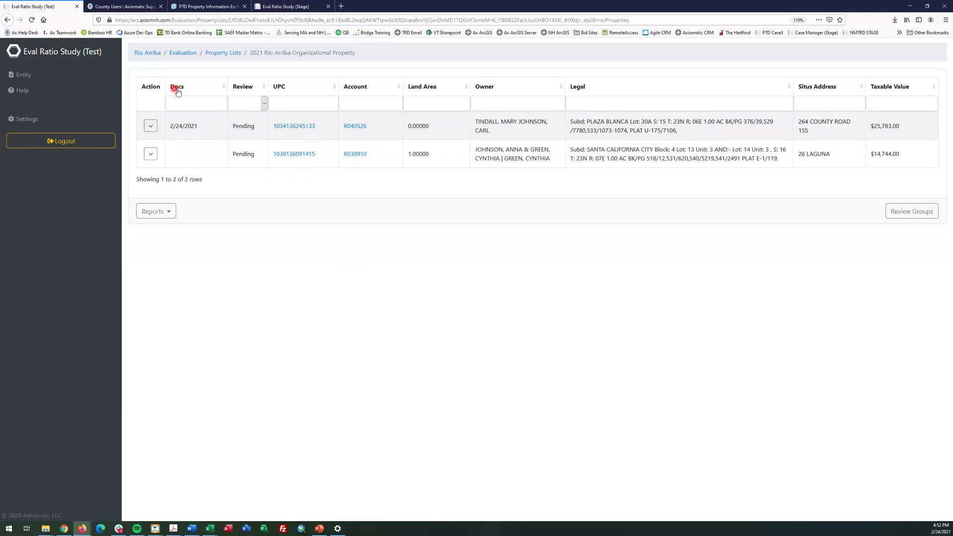
pyautogui.moveTo(201, 128); pyautogui.dragTo(169, 128)
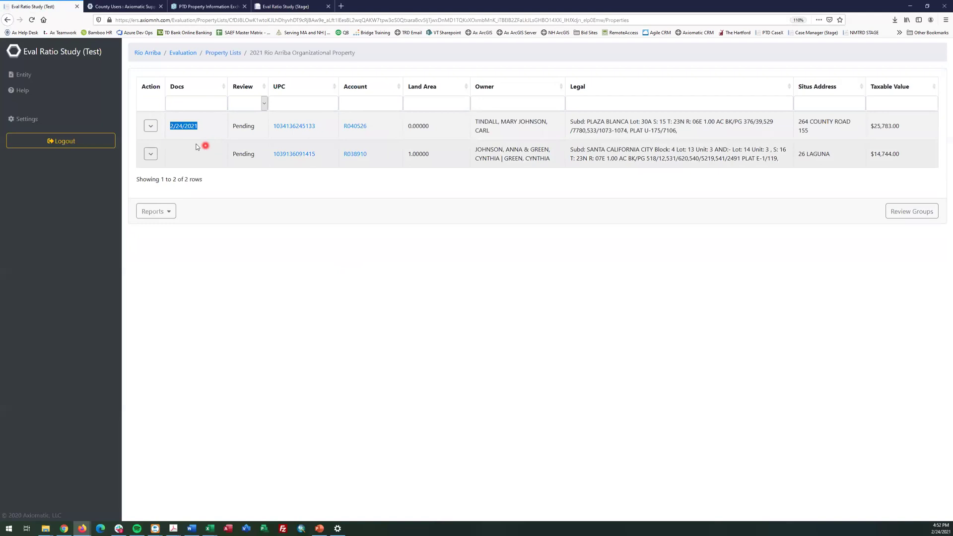
# Open the first property's additional documentation and start uploading the Affidavit document
pyautogui.click(150, 128)
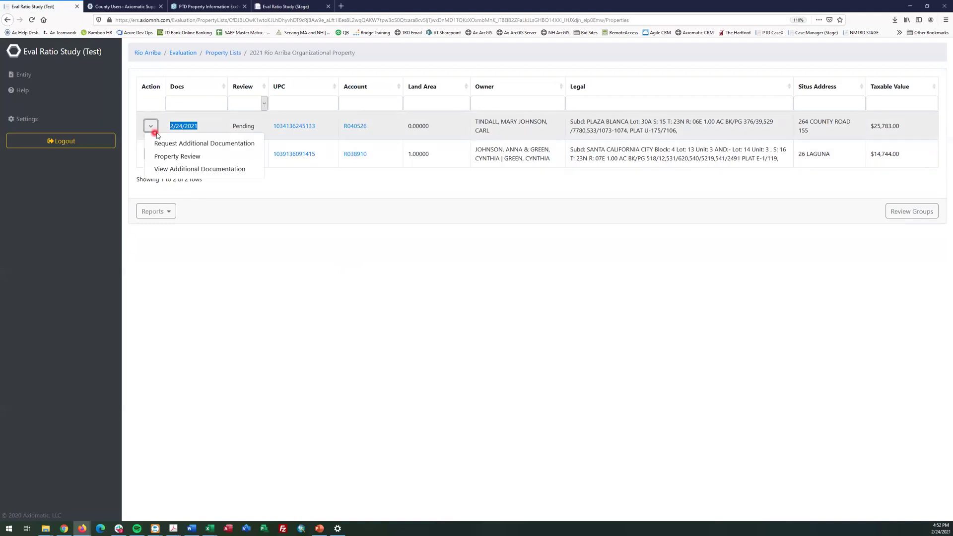
pyautogui.click(169, 168)
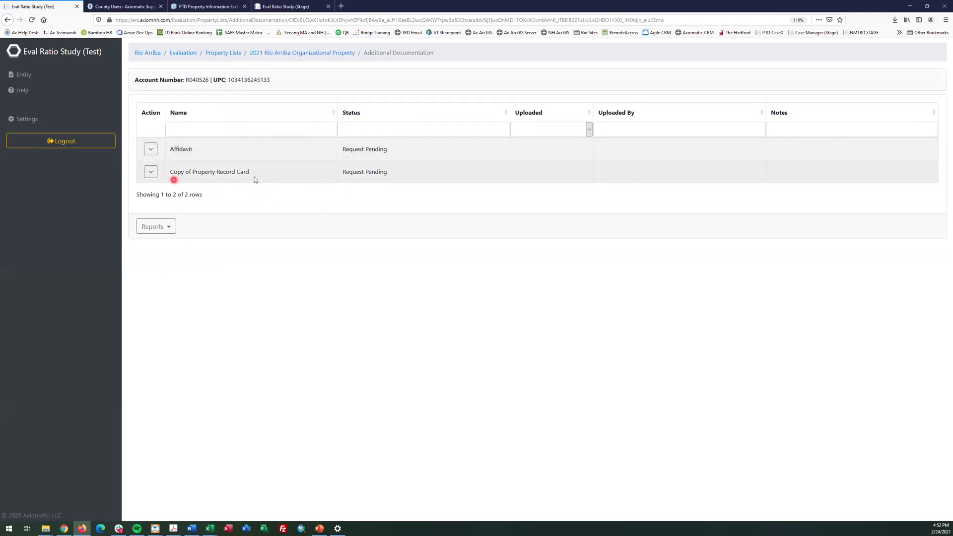
pyautogui.click(150, 149)
pyautogui.click(160, 167)
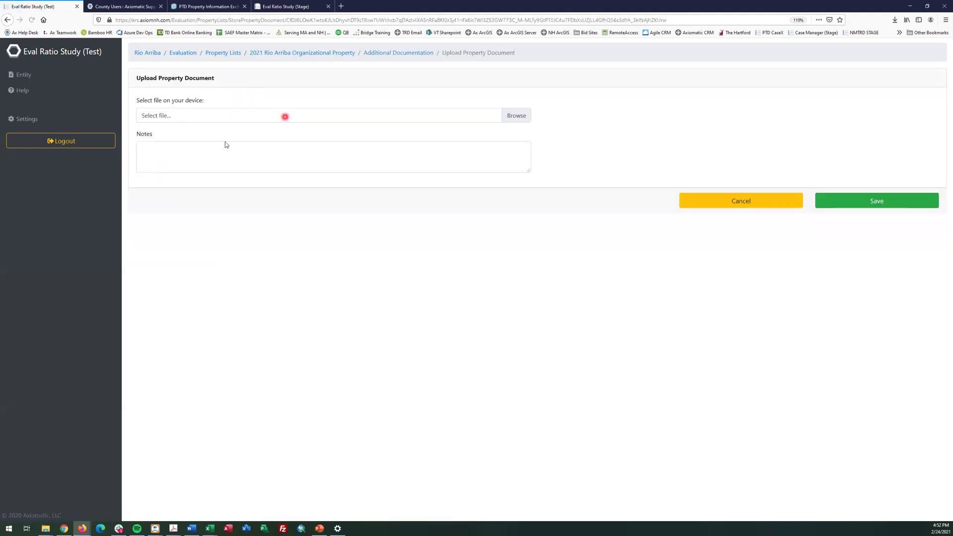
# Browse the Desktop with all file types shown, pick Axiomatic 10 Slide, then cancel the upload
pyautogui.click(515, 116)
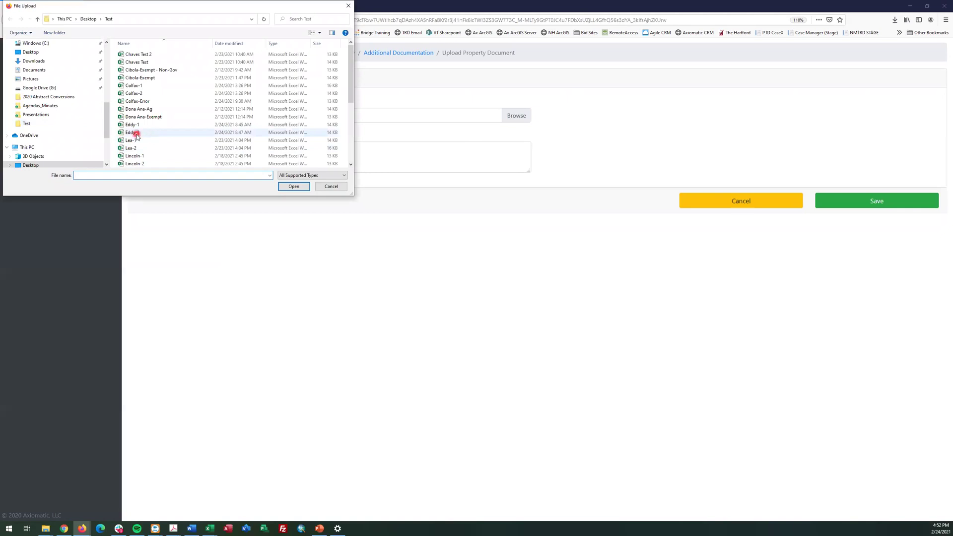
pyautogui.click(331, 187)
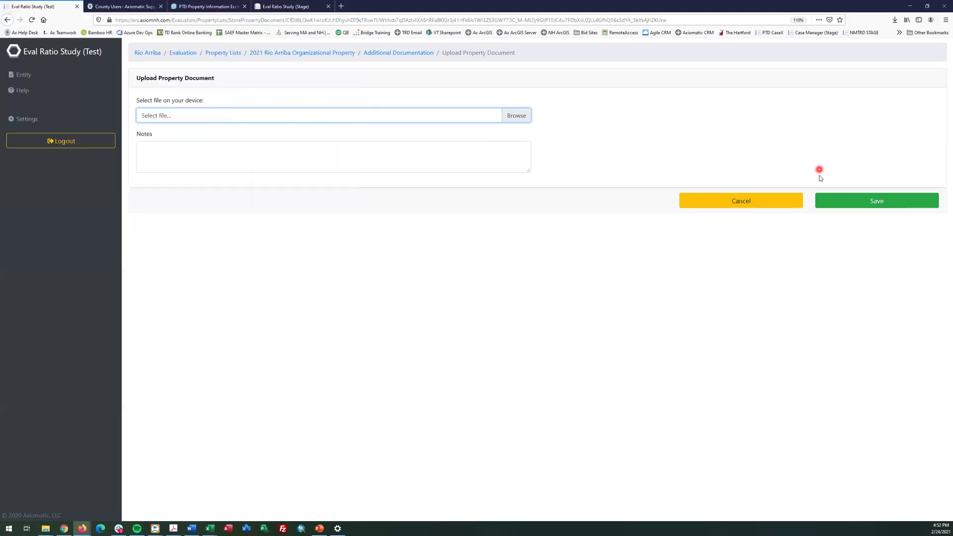
pyautogui.click(529, 119)
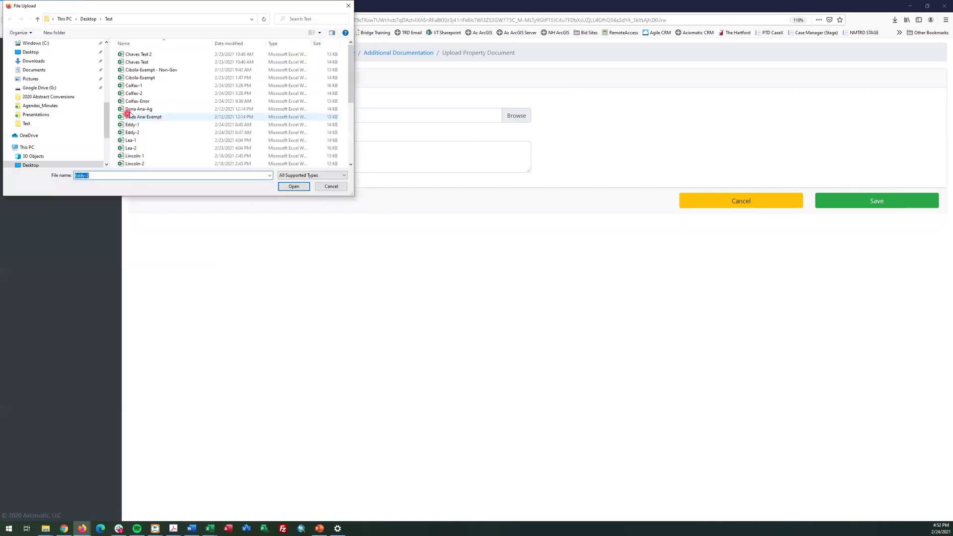
pyautogui.click(30, 165)
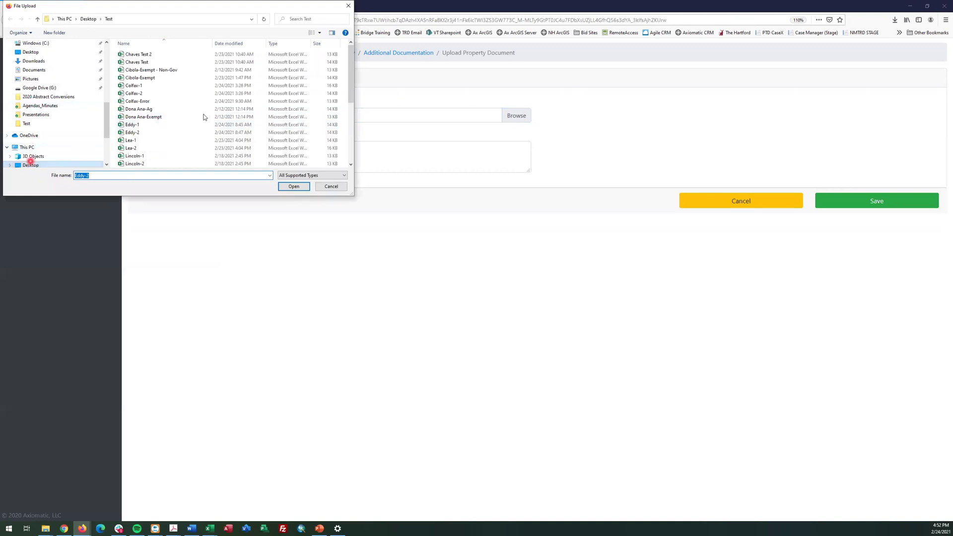
pyautogui.scroll(3, 194, 132)
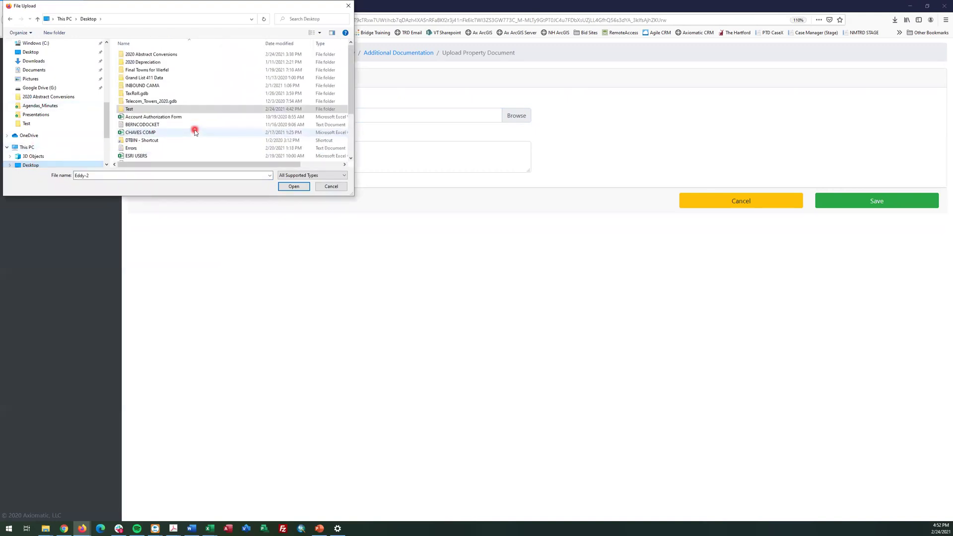
pyautogui.click(293, 177)
pyautogui.click(292, 182)
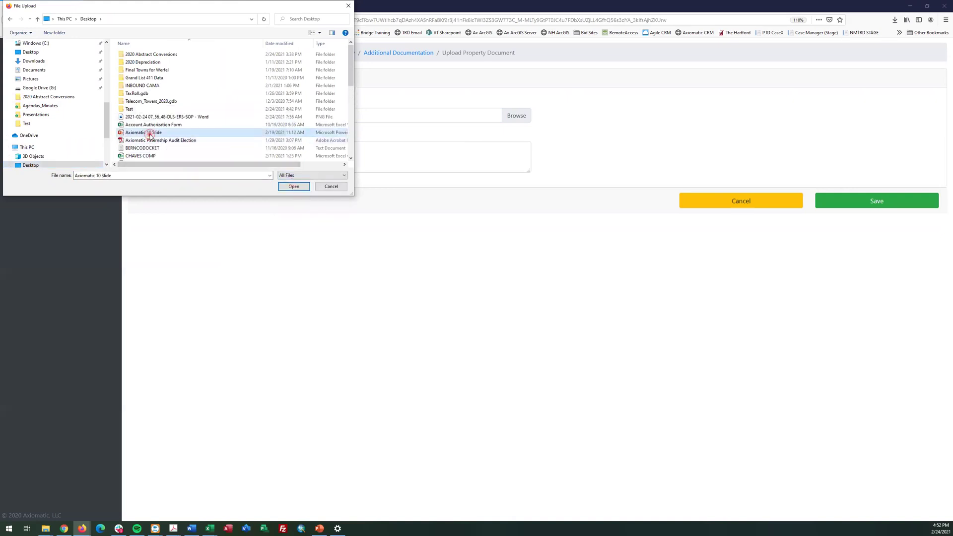
pyautogui.doubleClick(150, 133)
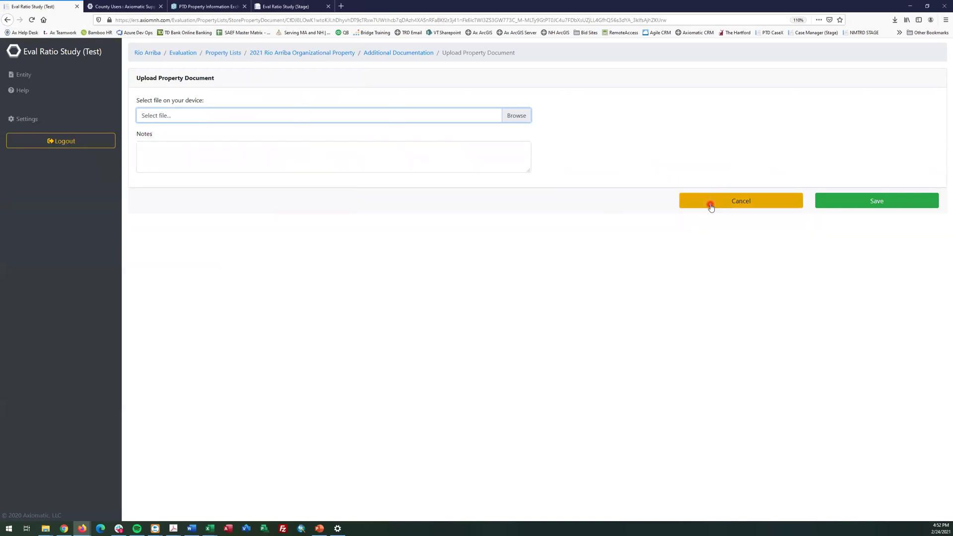
pyautogui.click(695, 203)
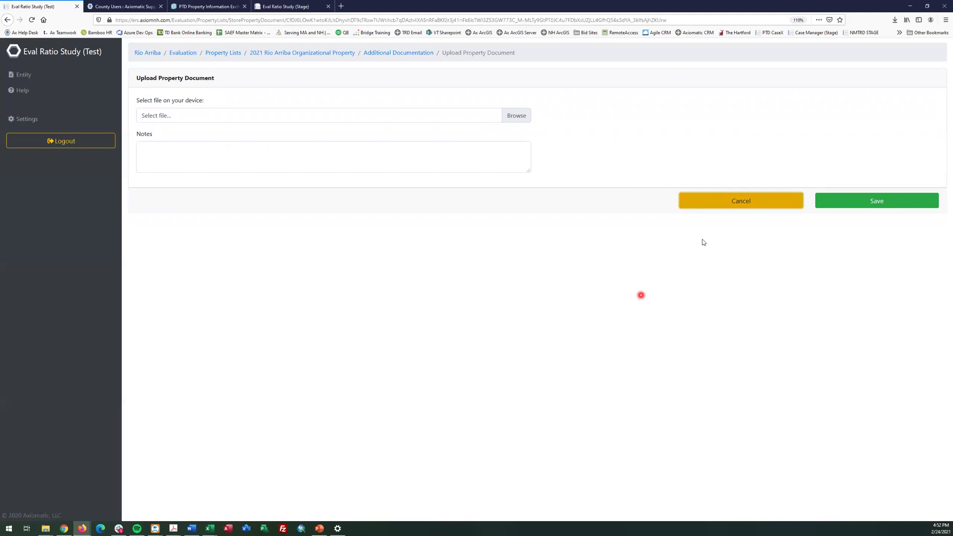
pyautogui.click(465, 421)
pyautogui.click(20, 90)
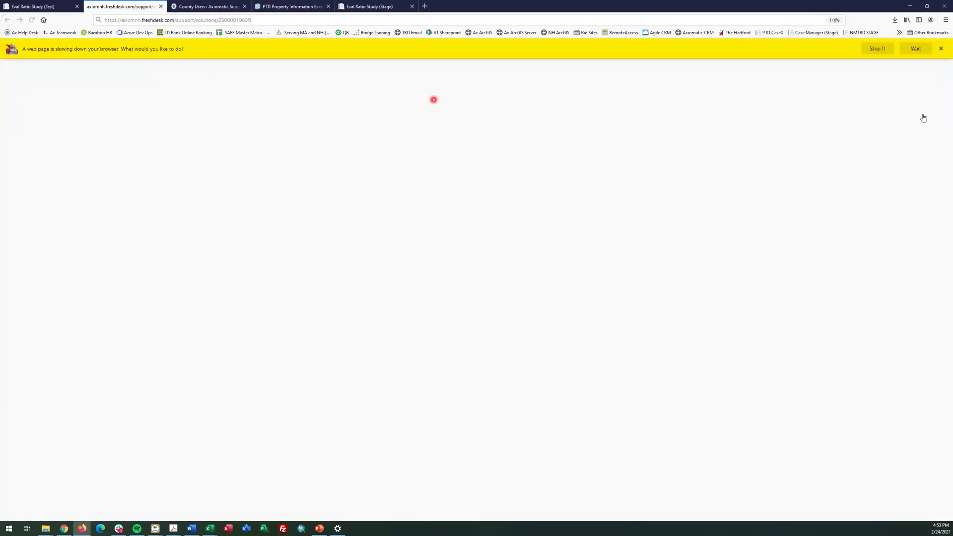
# Stop the slow-loading help page and reopen the Axiomatic Support help site
pyautogui.click(875, 50)
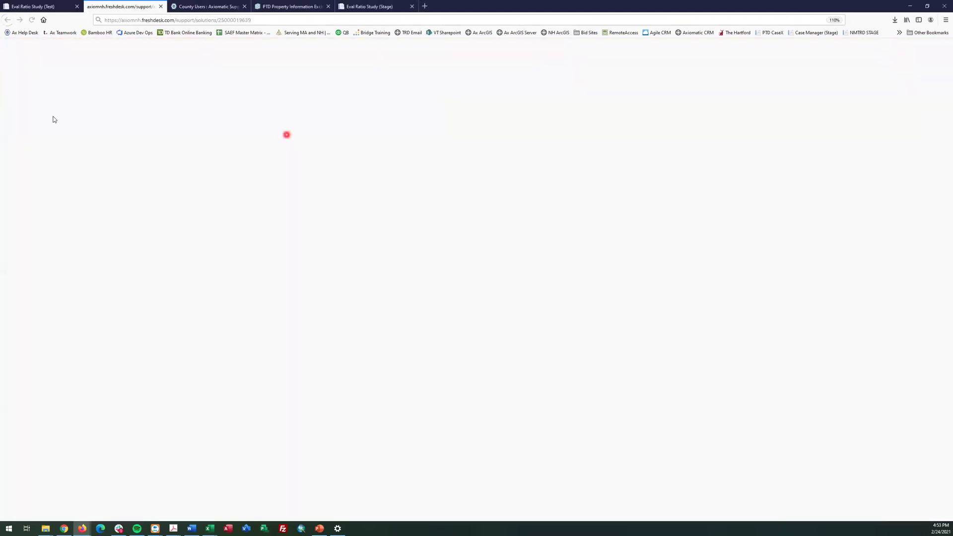
pyautogui.click(65, 7)
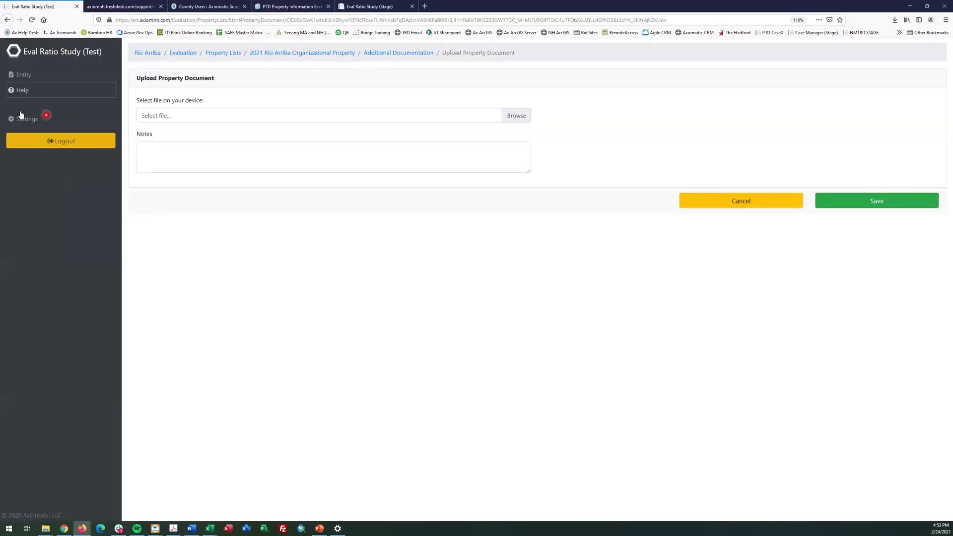
pyautogui.click(21, 90)
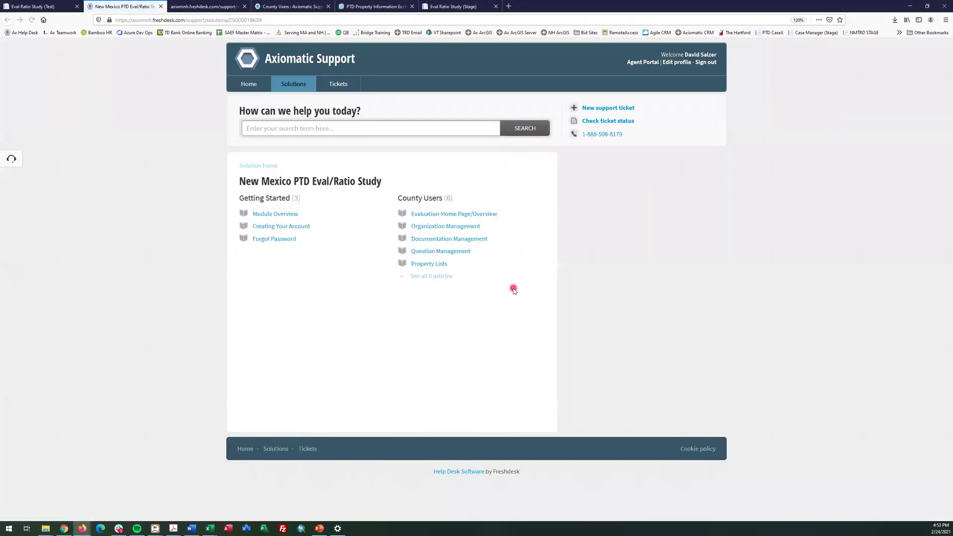
# Read through the Property Lists article's upload steps, then go back to the Eval Ratio Study (Test) tab
pyautogui.click(430, 264)
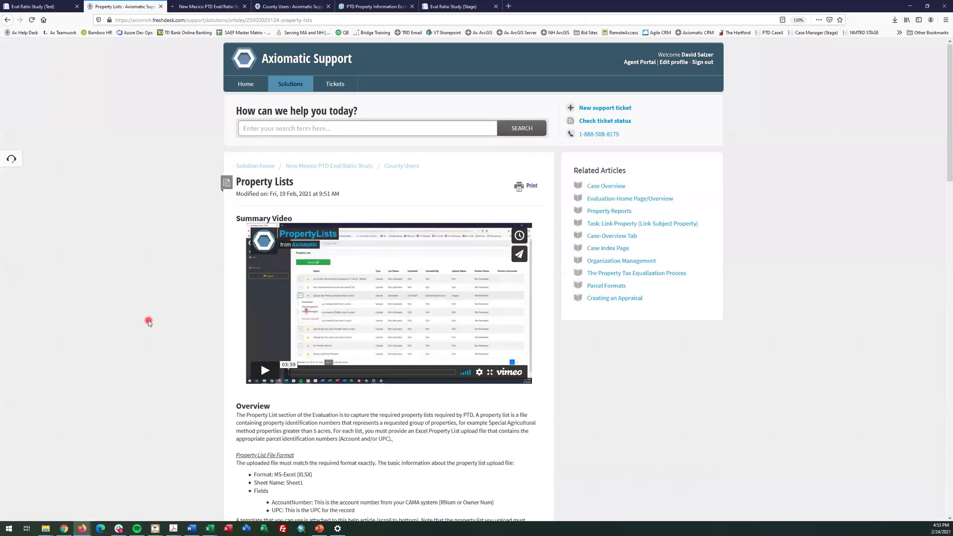
pyautogui.scroll(-1, 420, 294)
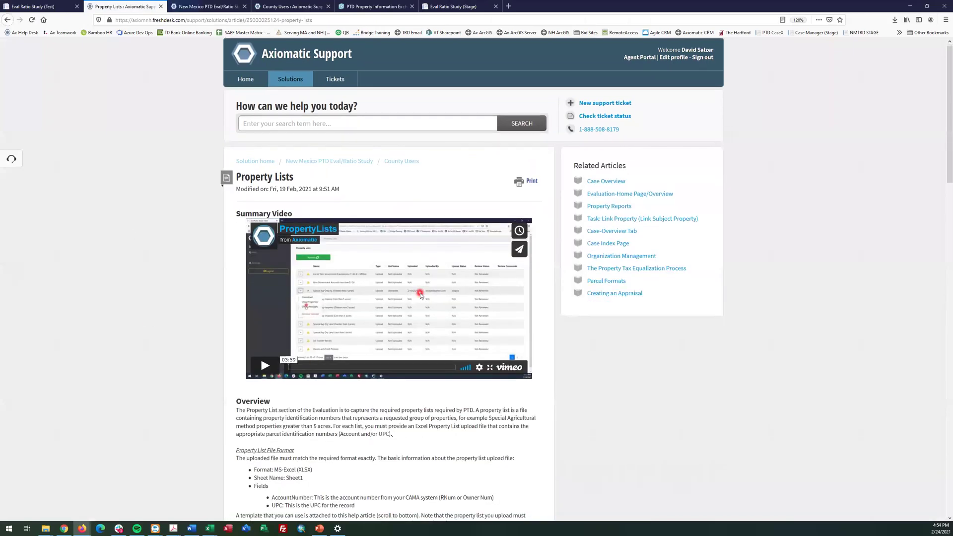
pyautogui.scroll(-10, 420, 293)
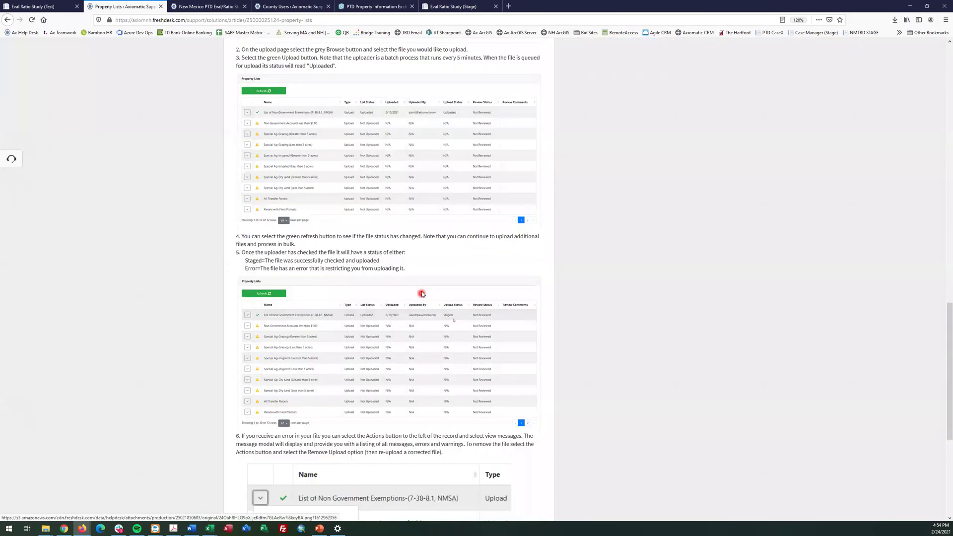
pyautogui.scroll(-5, 421, 293)
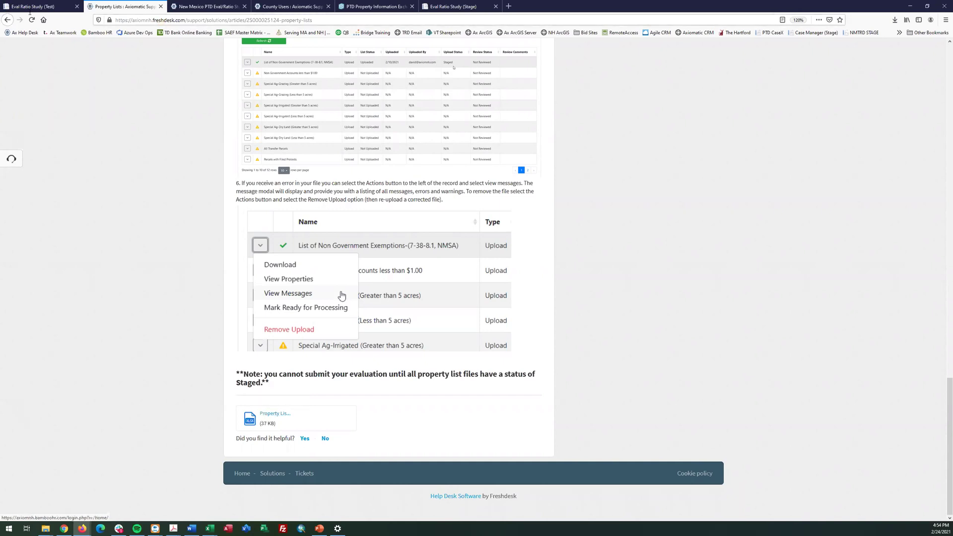
pyautogui.click(451, 4)
pyautogui.click(12, 4)
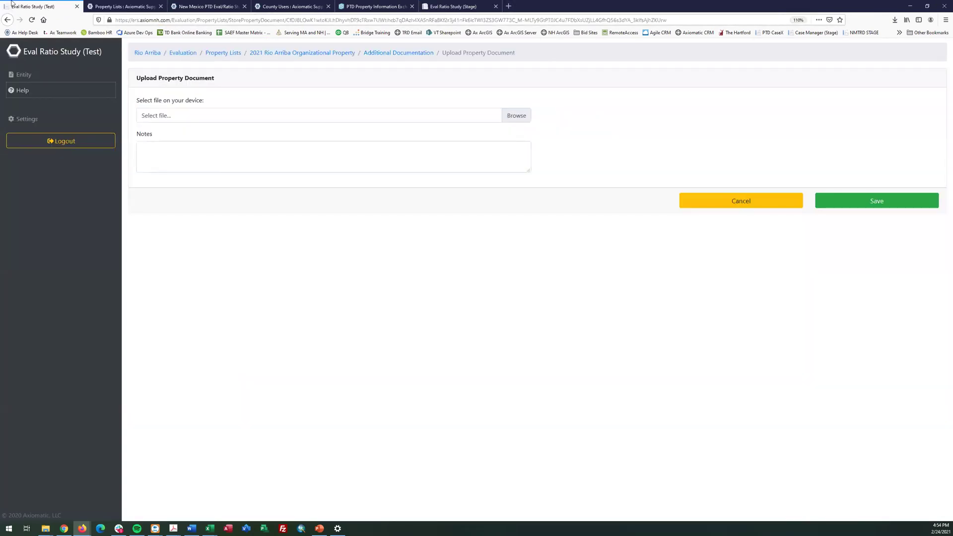
# Switch to Colfax, confirm its two property lists read Staged, and return to its evaluation overview
pyautogui.click(33, 79)
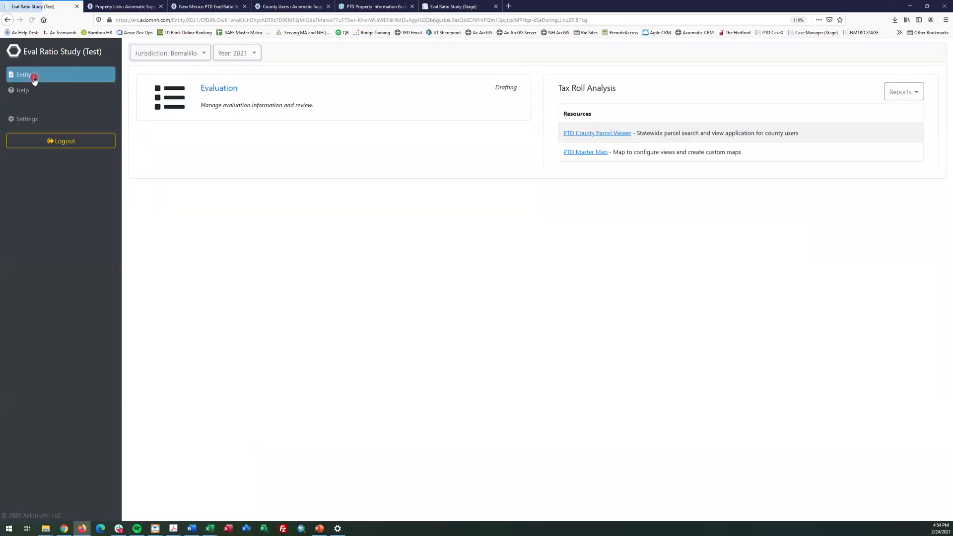
pyautogui.click(174, 56)
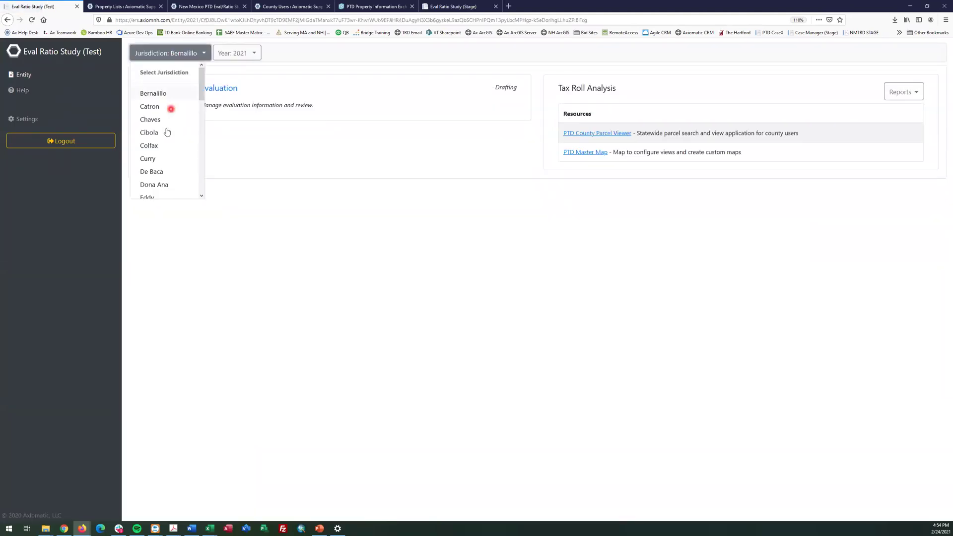
pyautogui.click(151, 149)
pyautogui.click(217, 89)
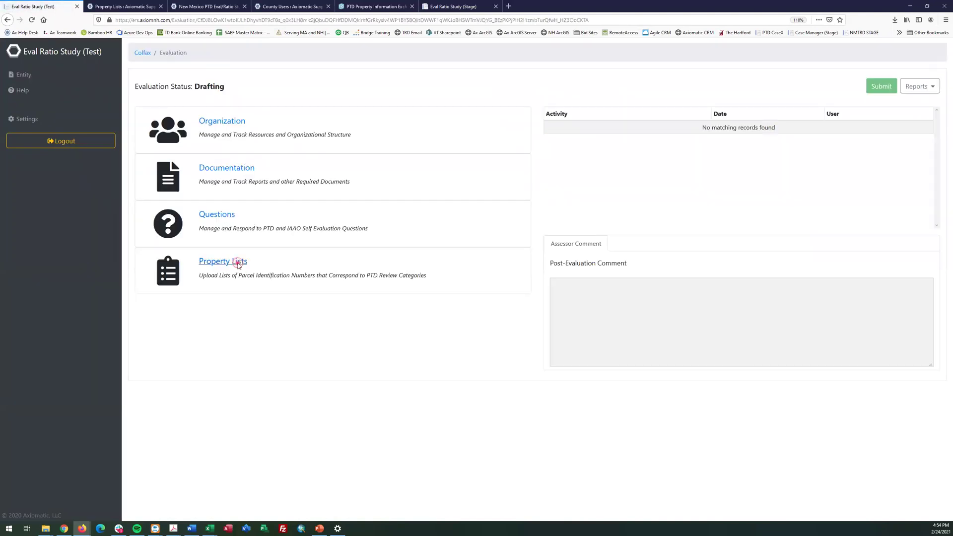
pyautogui.click(240, 264)
pyautogui.moveTo(662, 173); pyautogui.dragTo(639, 148)
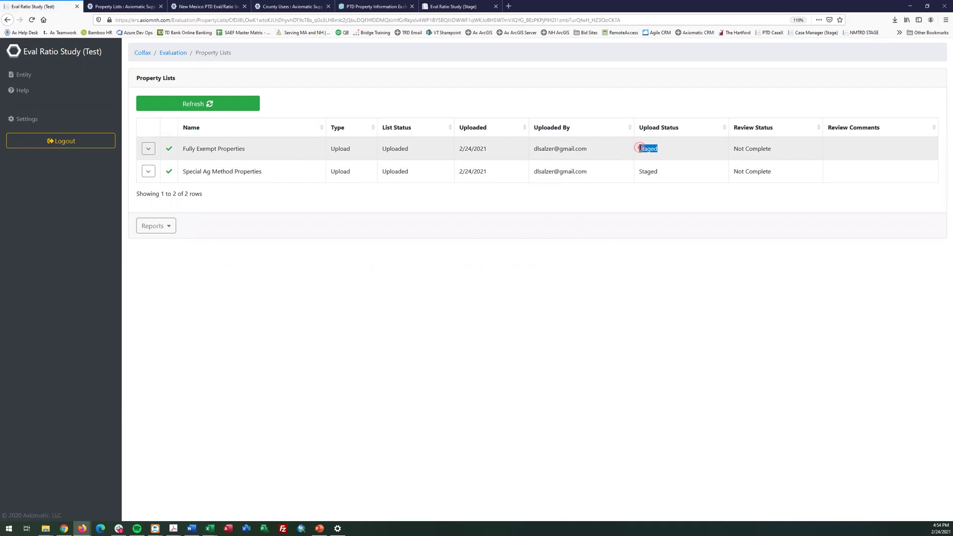
pyautogui.click(178, 53)
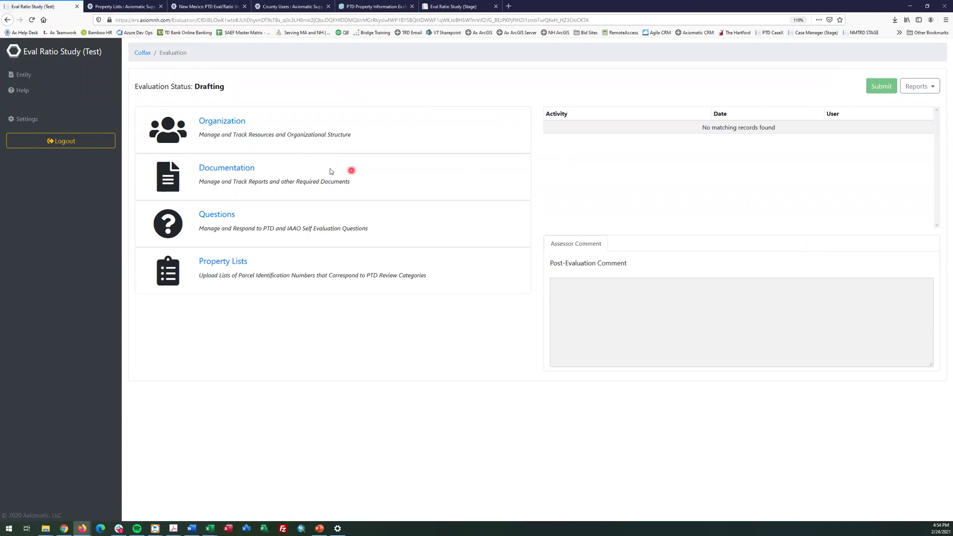
pyautogui.click(213, 122)
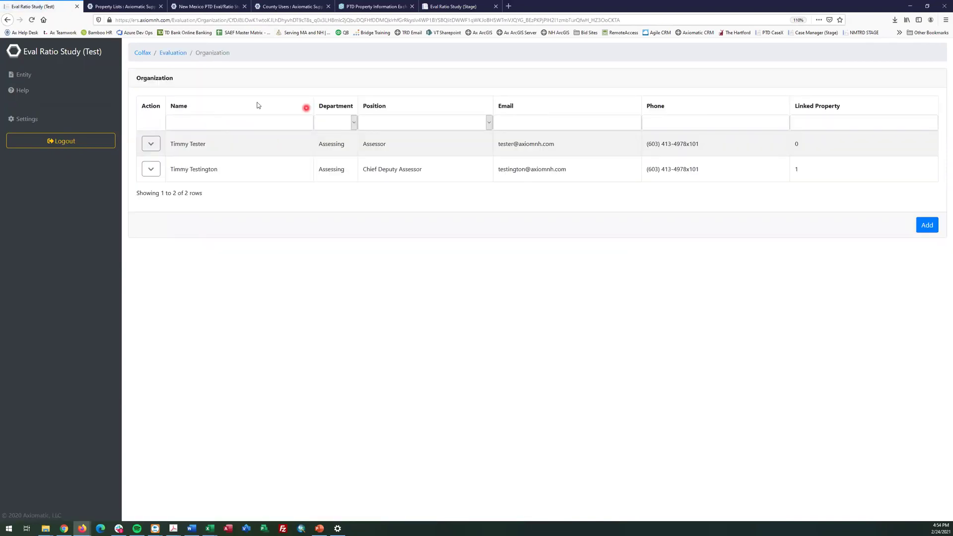
pyautogui.click(172, 53)
pyautogui.click(222, 169)
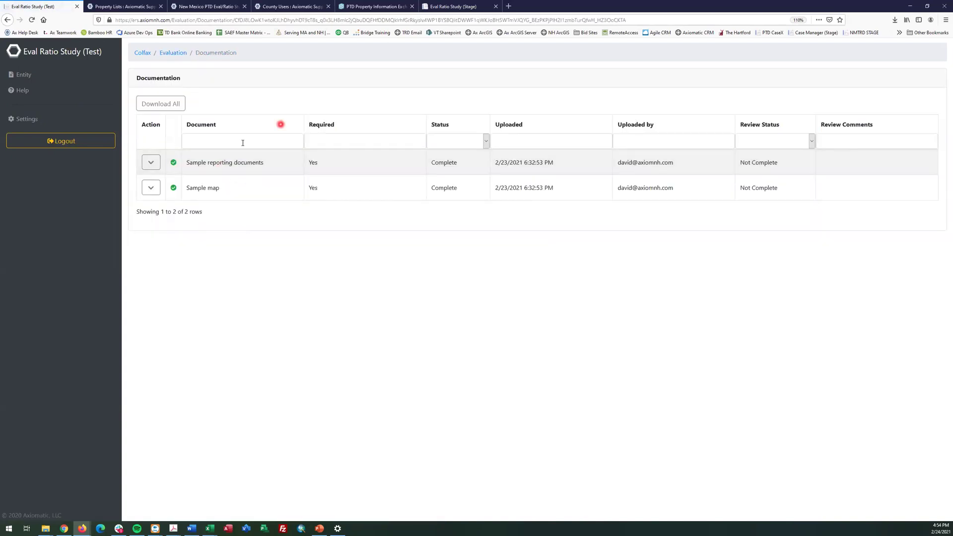
pyautogui.click(179, 56)
pyautogui.click(209, 214)
pyautogui.click(218, 79)
pyautogui.click(151, 159)
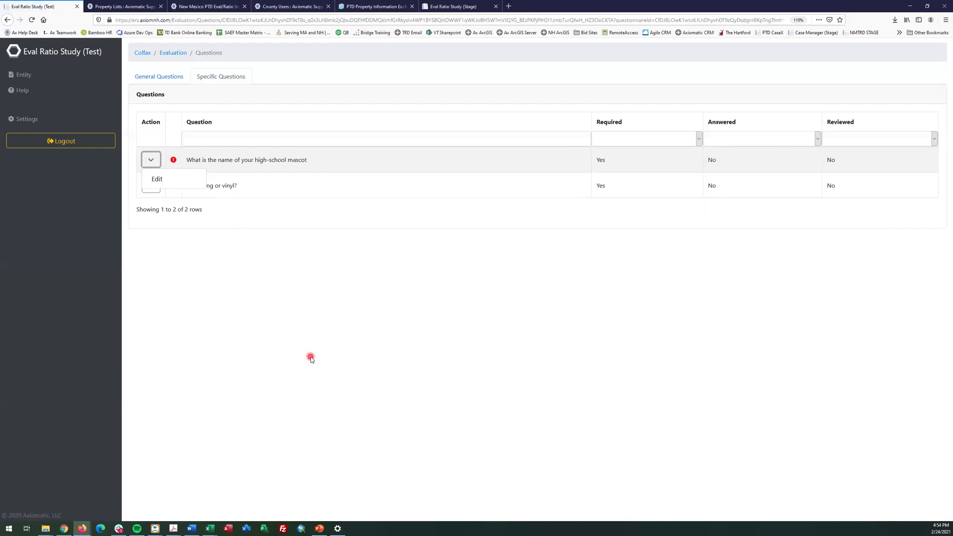
pyautogui.click(174, 53)
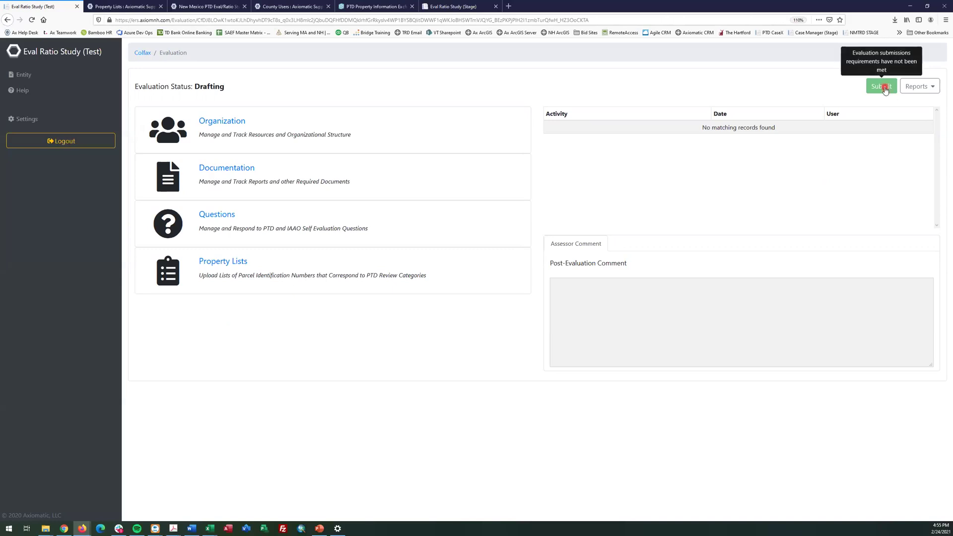
# Check the Colfax documentation list filtered by status, then return to the evaluation overview
pyautogui.click(229, 170)
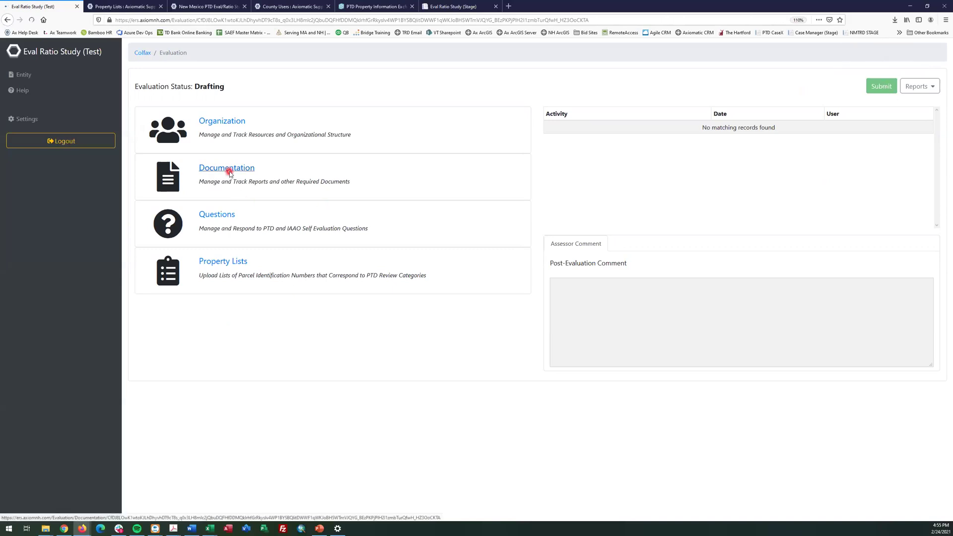
pyautogui.click(459, 142)
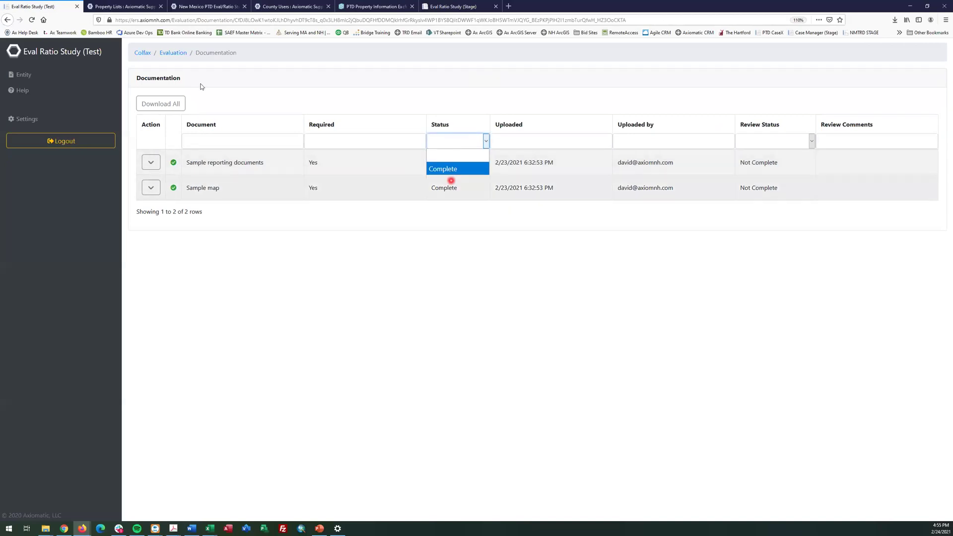
pyautogui.click(173, 55)
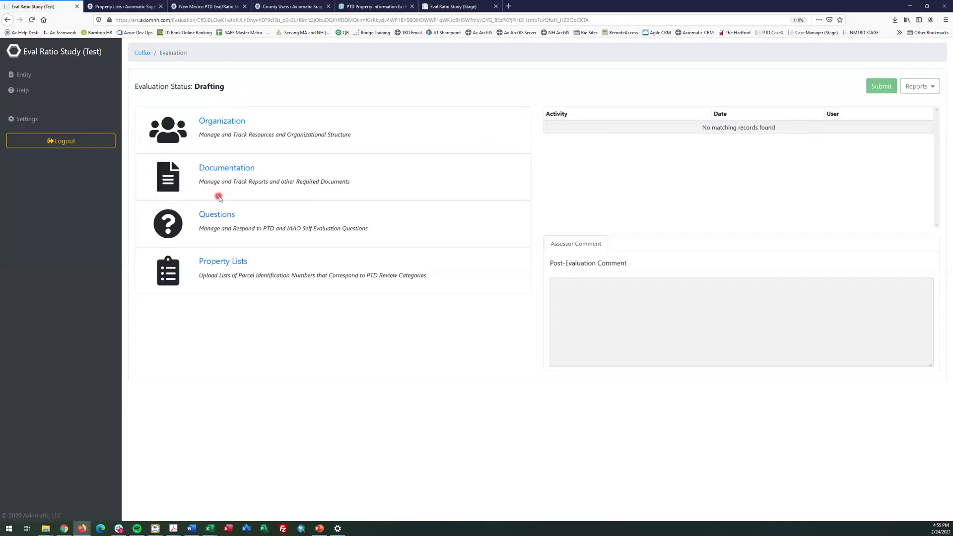
# Answer the mascot specific question with 'colts' and save it
pyautogui.click(223, 214)
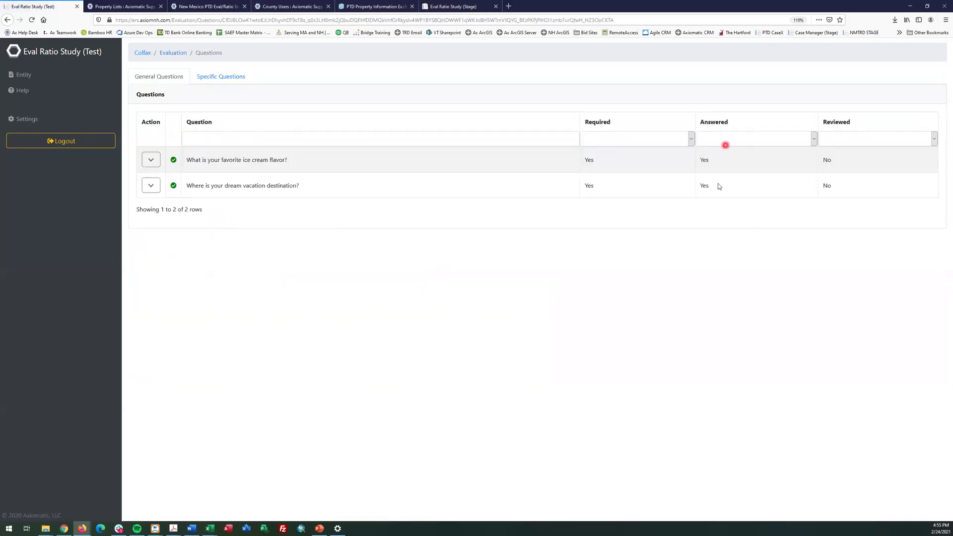
pyautogui.click(243, 77)
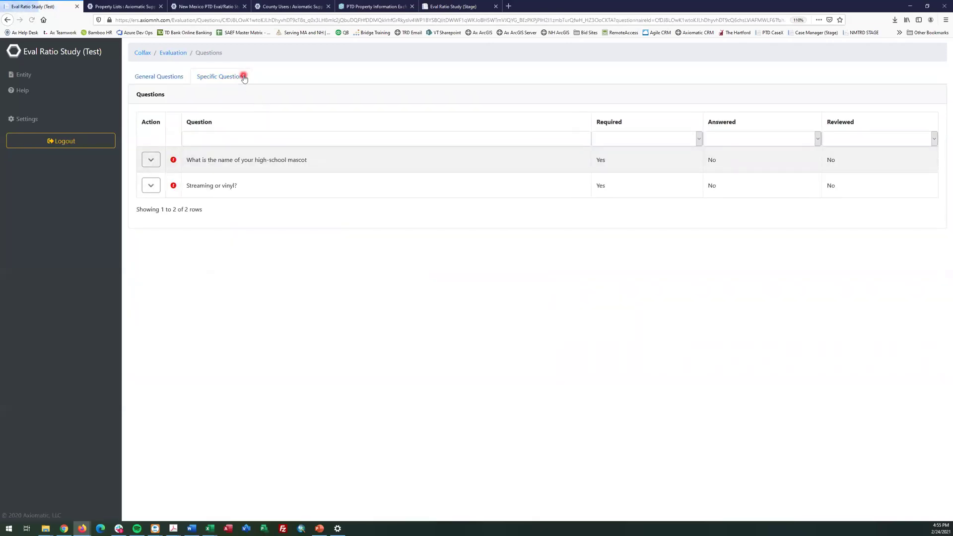
pyautogui.click(161, 164)
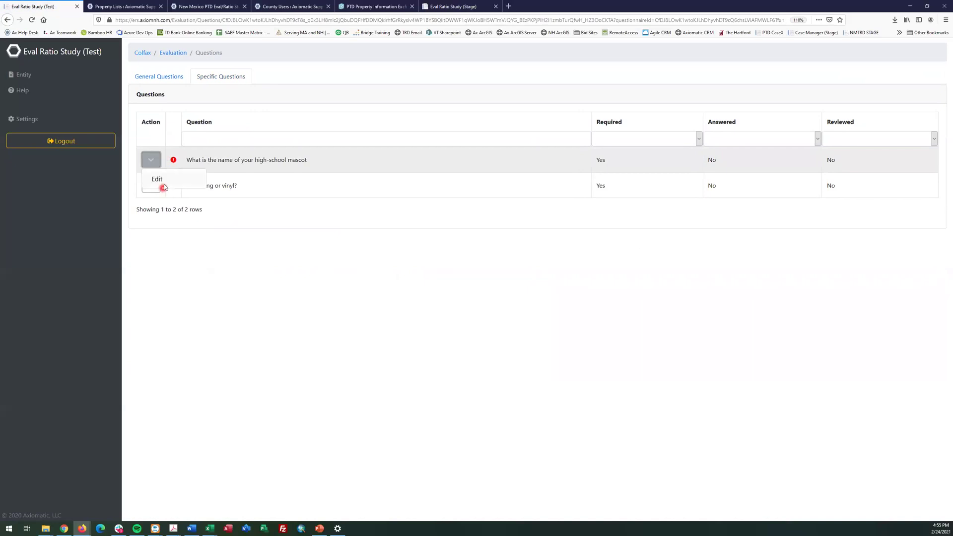
pyautogui.click(156, 183)
pyautogui.click(175, 129)
pyautogui.write('colts')
pyautogui.click(915, 240)
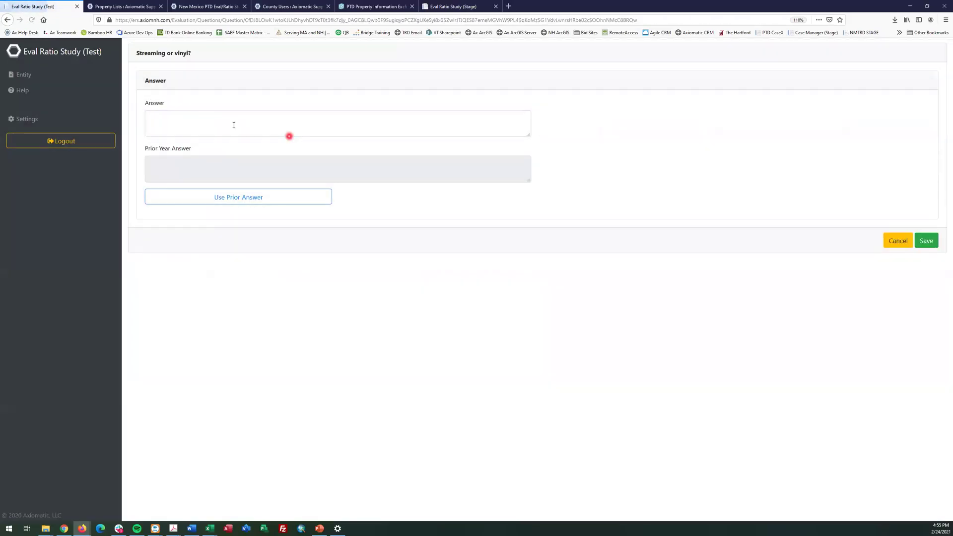
# Answer the streaming-or-vinyl question with 'streaming', save, and return to the evaluation overview
pyautogui.click(233, 125)
pyautogui.write('streaming')
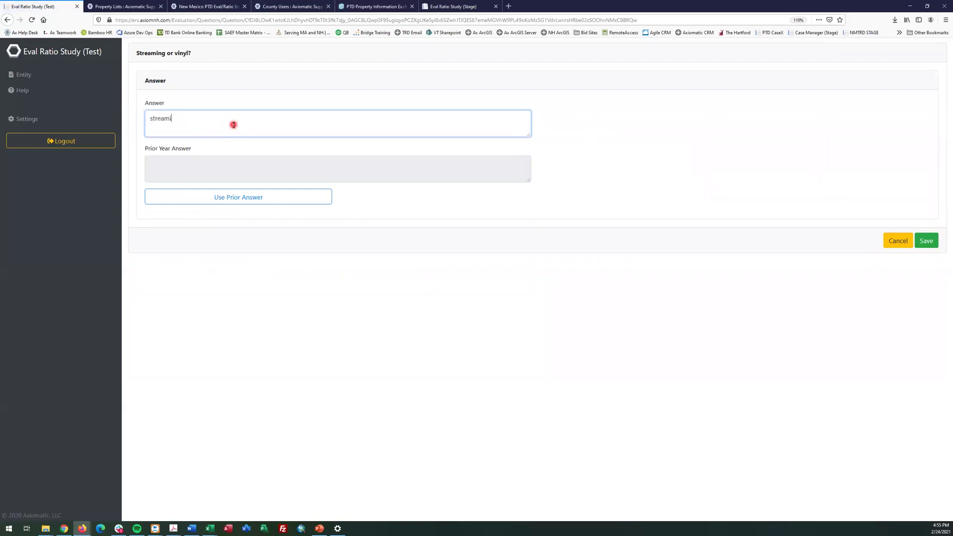
pyautogui.click(923, 244)
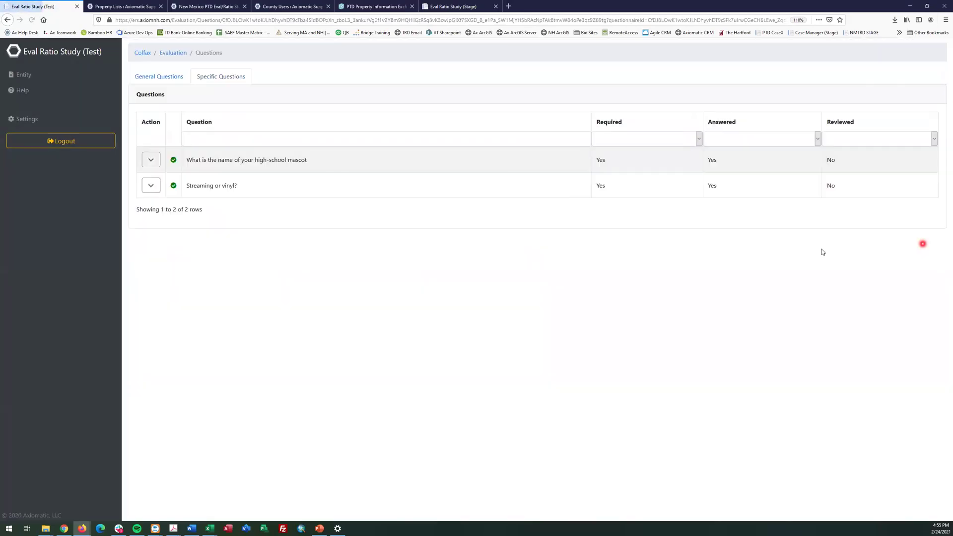
pyautogui.click(173, 59)
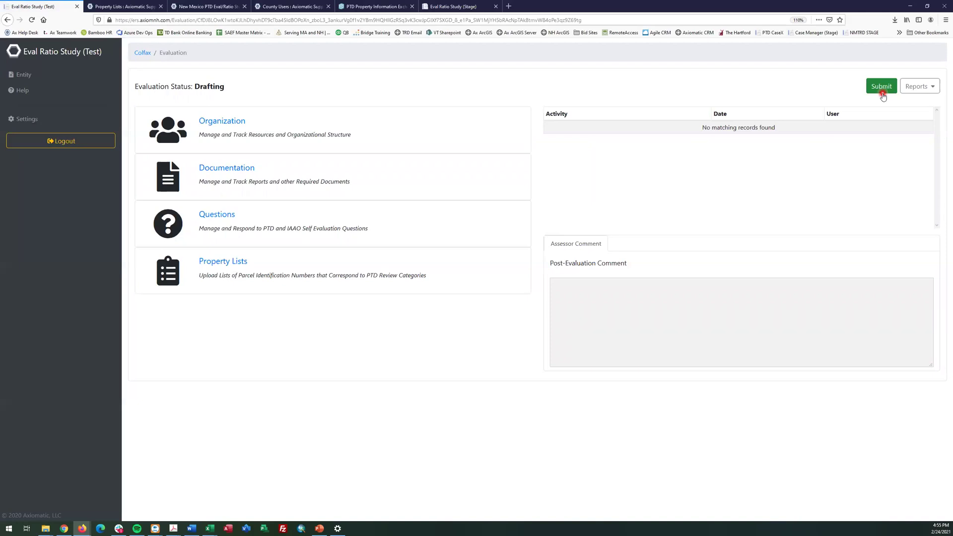
# Submit Colfax's evaluation for review, confirm its Submitted status, and return to the PowerPoint slideshow
pyautogui.click(881, 87)
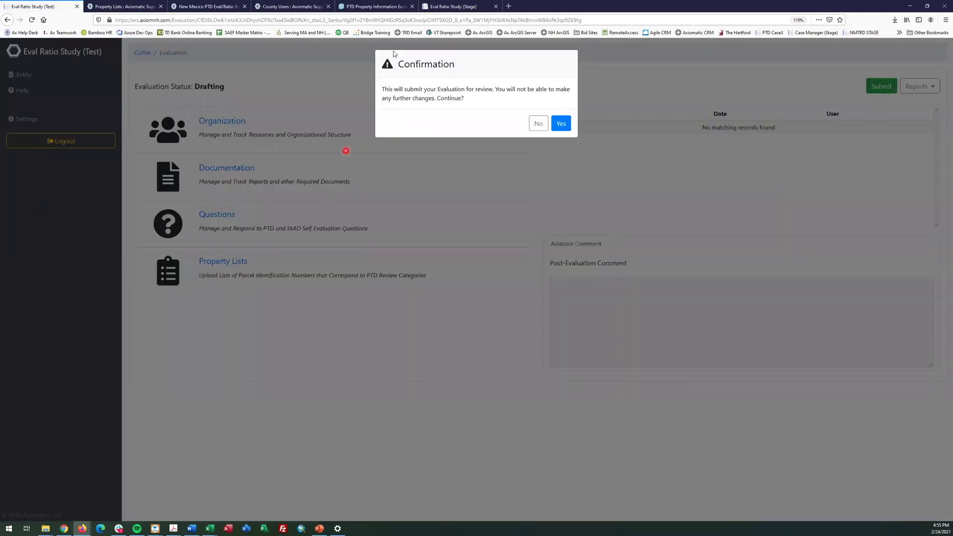
pyautogui.click(559, 124)
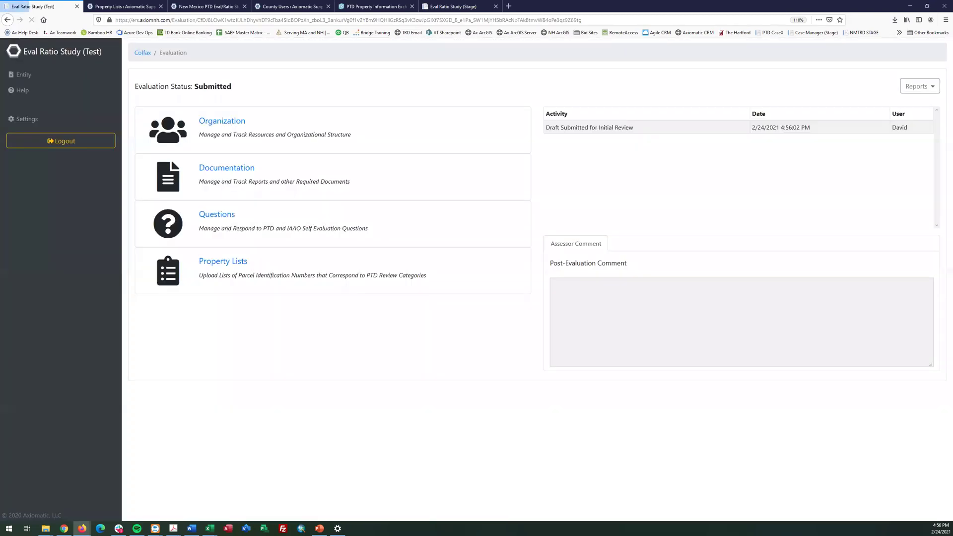
pyautogui.moveTo(197, 88); pyautogui.dragTo(353, 81)
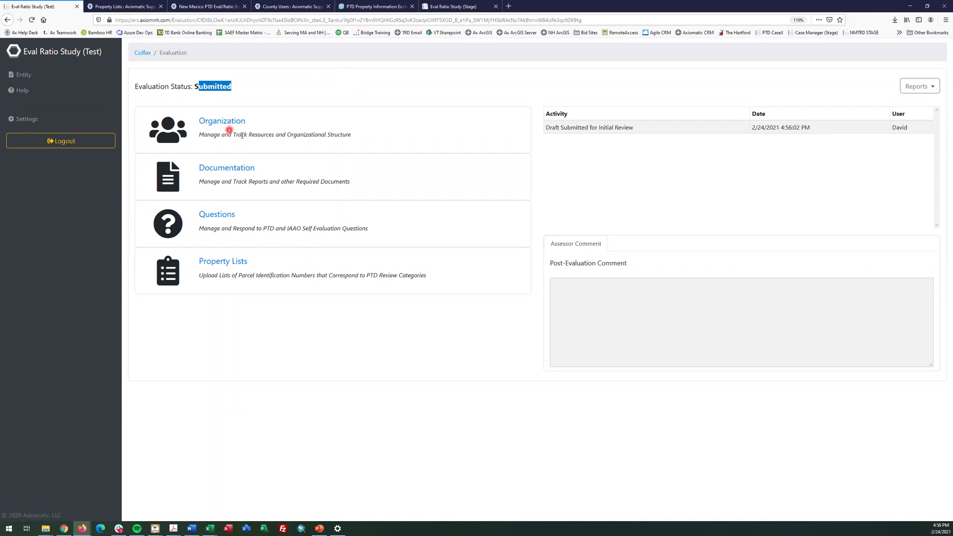
pyautogui.click(225, 254)
pyautogui.hotkey('alt', 'Tab')
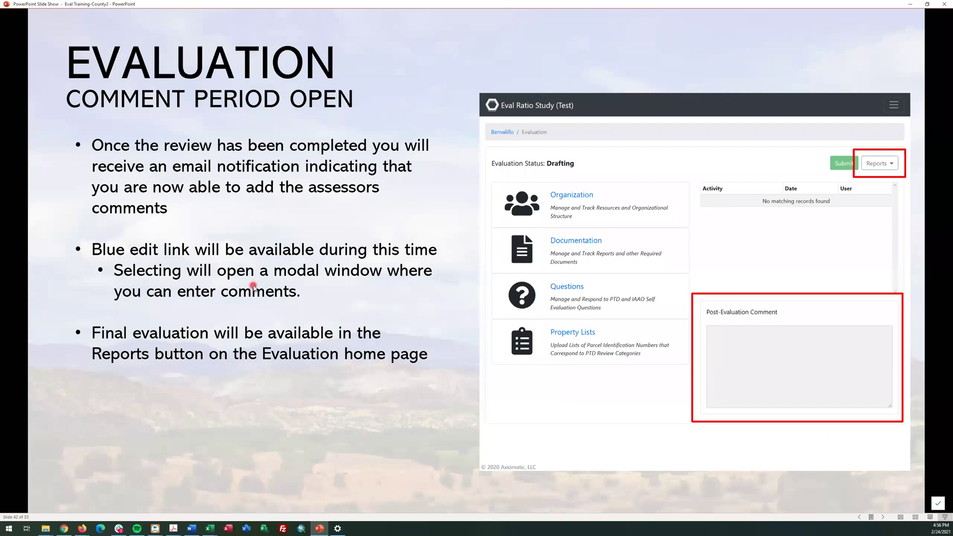